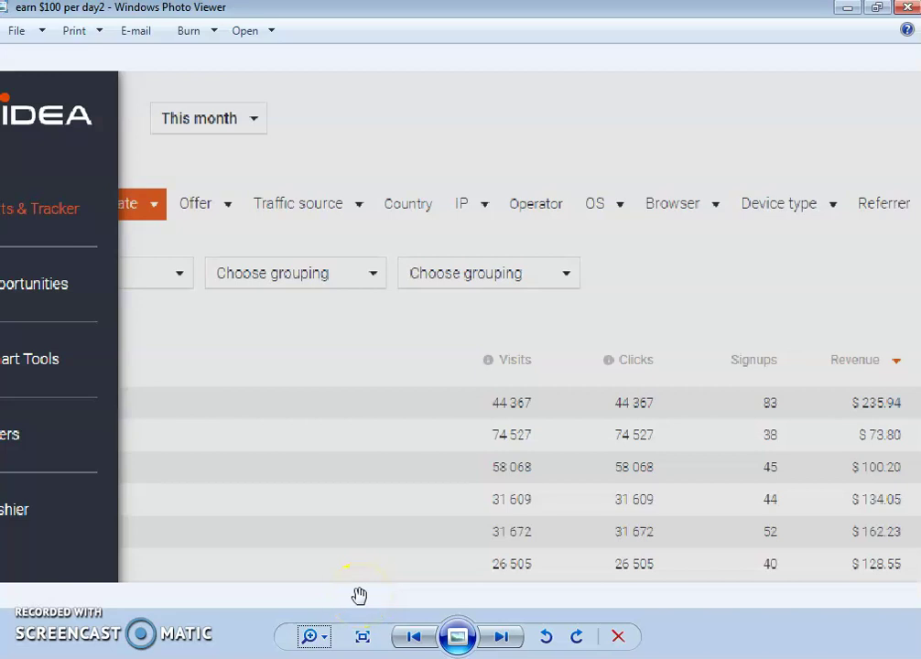
# Step: Switch to the Chrome browser and show the Money Monday YouTube channel page
pyautogui.hotkey('alt', 'Tab')
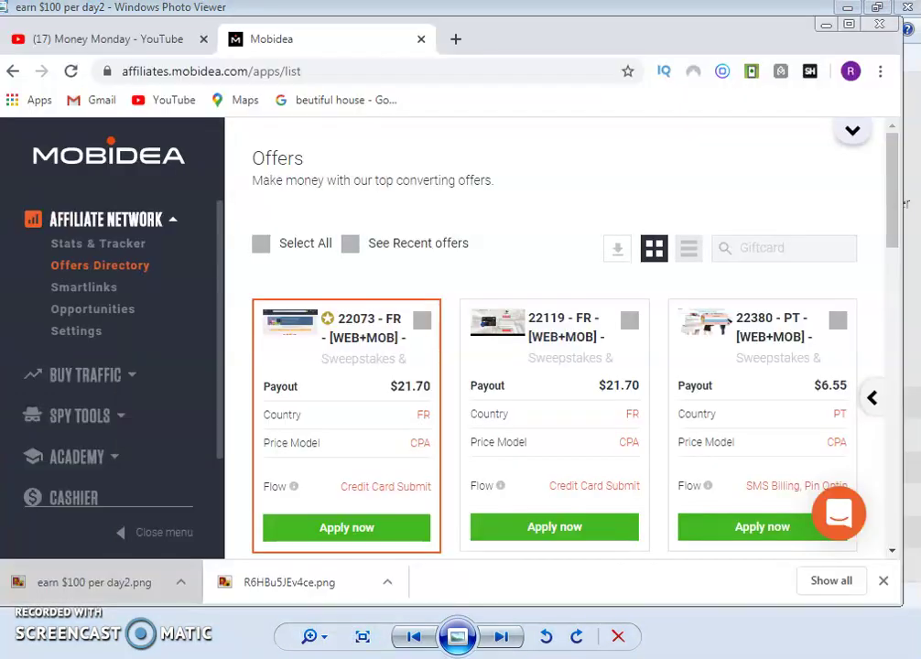
pyautogui.click(147, 35)
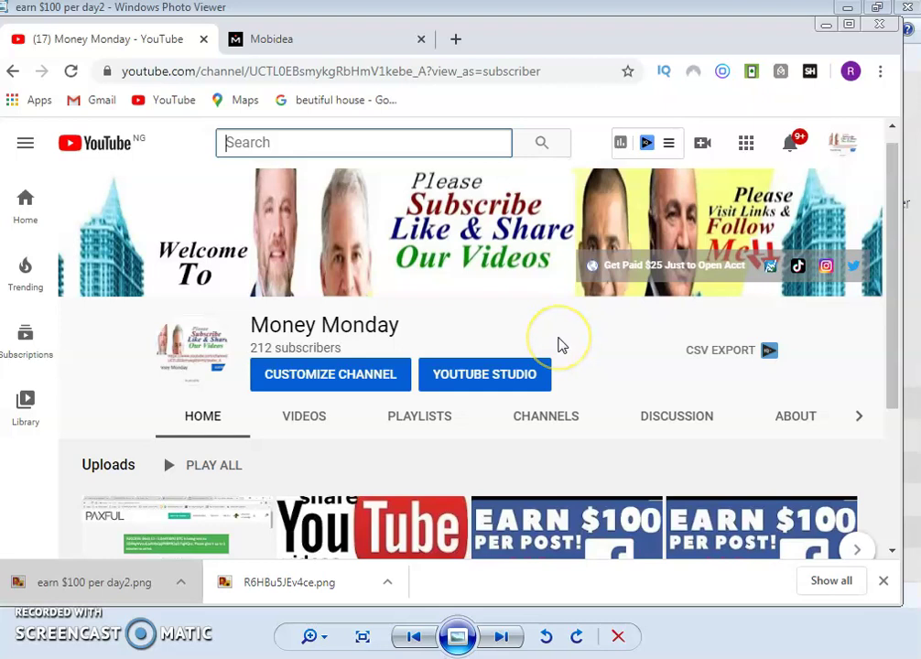
pyautogui.click(577, 370)
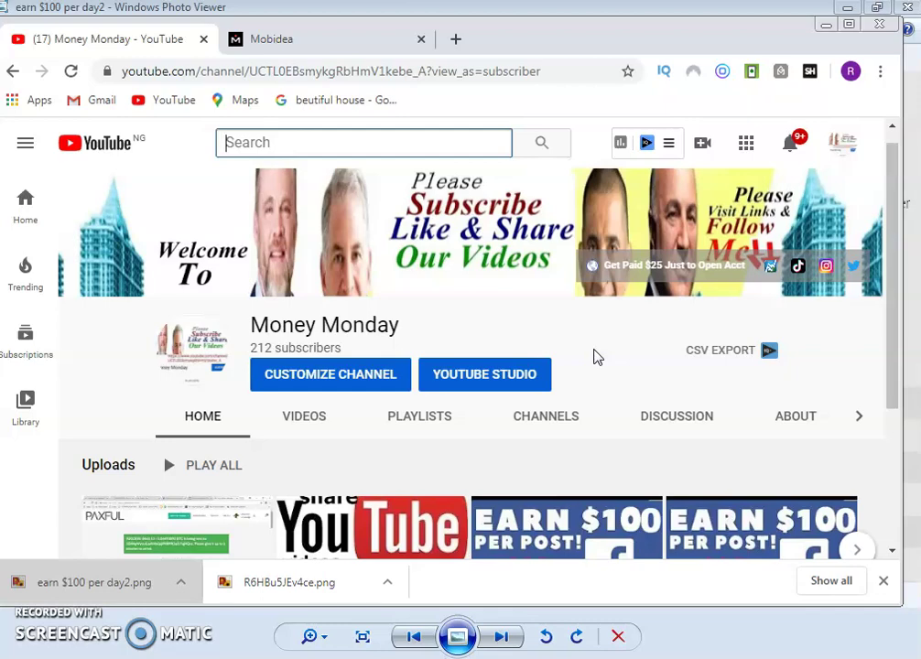
# Step: Switch to the WordPad document and set all of its text to font size 22
pyautogui.click(617, 636)
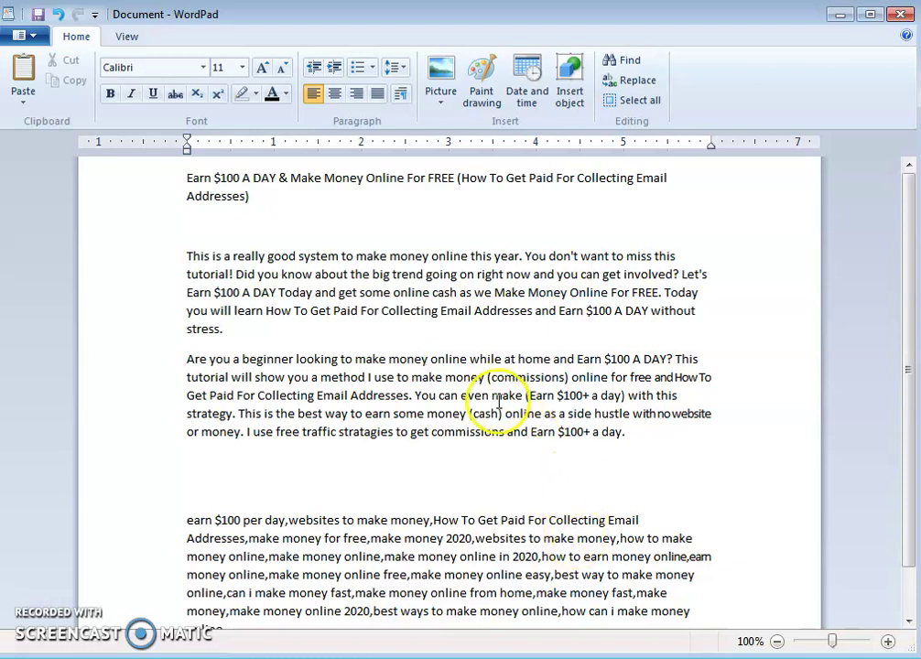
pyautogui.moveTo(188, 178); pyautogui.dragTo(623, 562)
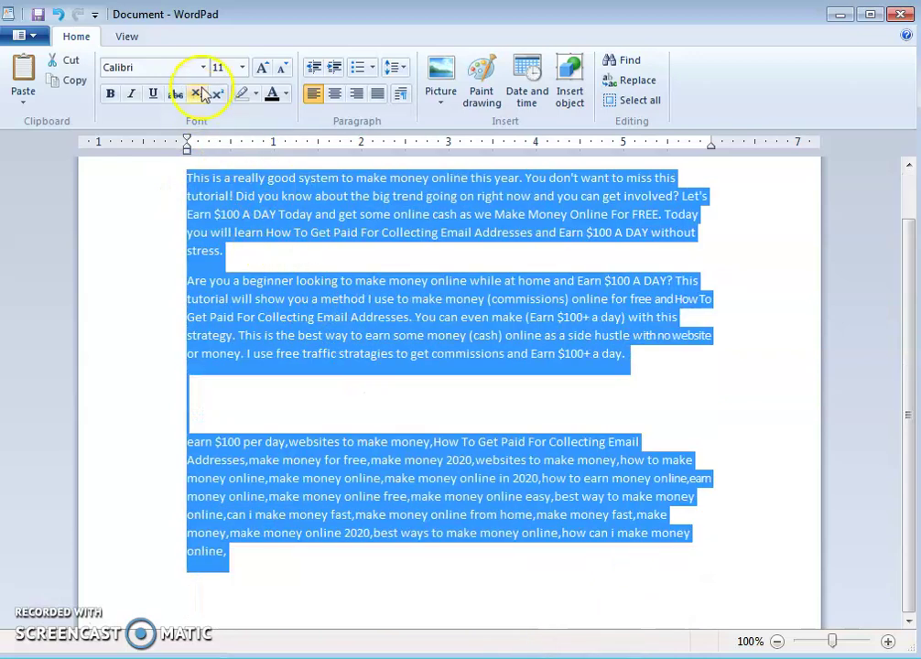
pyautogui.click(240, 69)
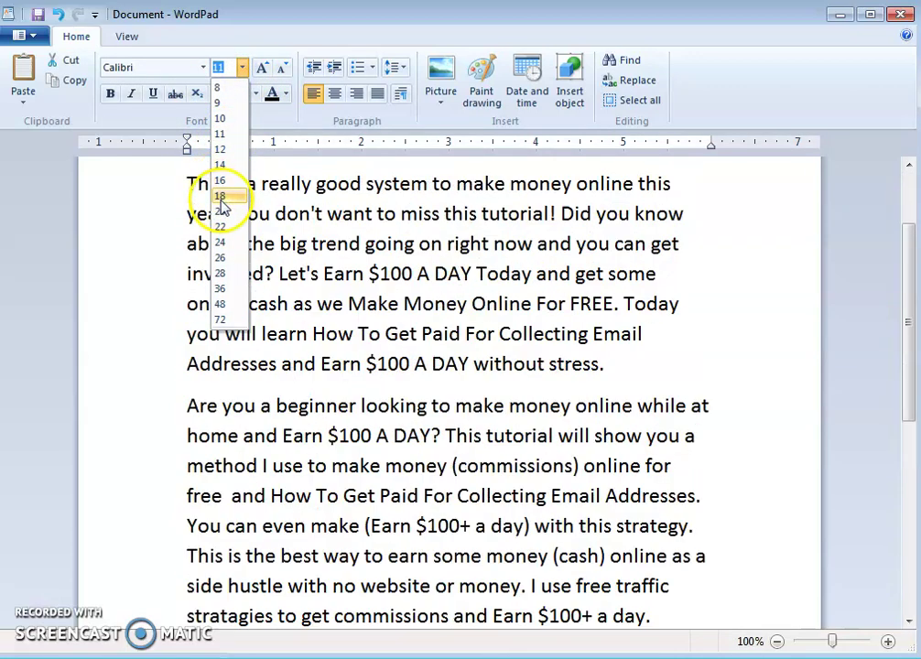
pyautogui.click(220, 226)
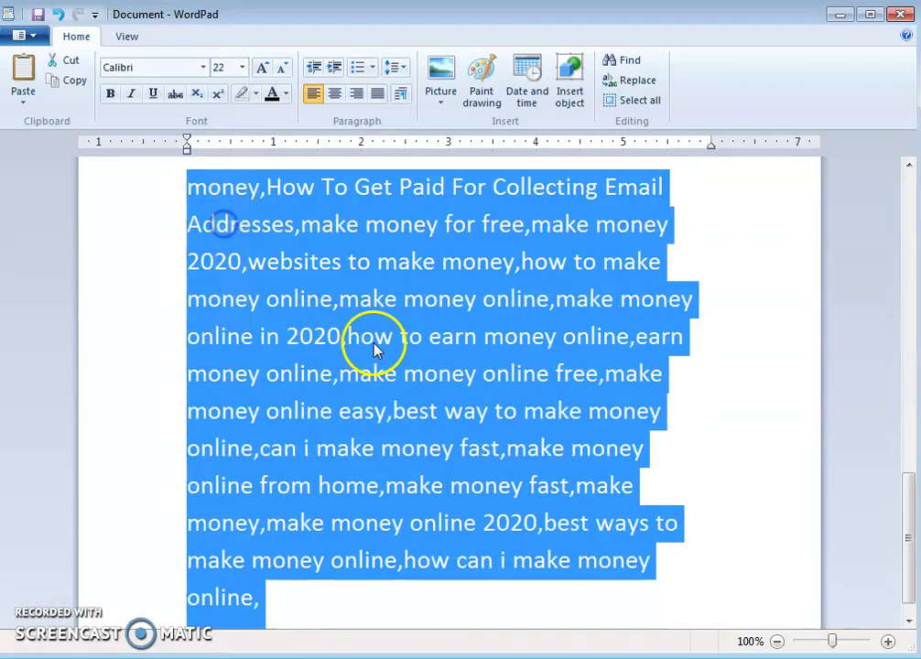
pyautogui.scroll(10, 375, 302)
pyautogui.click(402, 278)
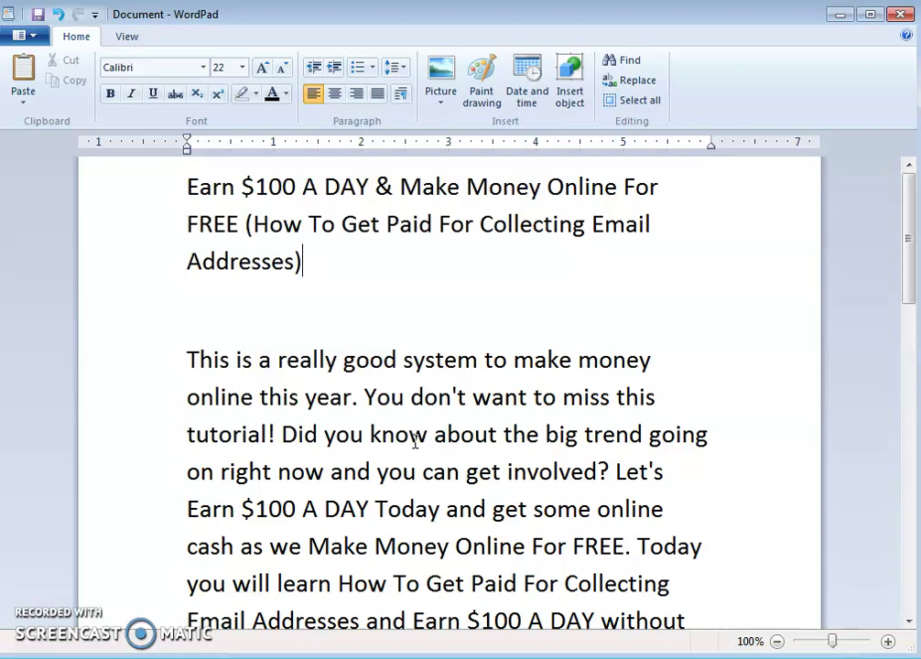
pyautogui.click(317, 318)
pyautogui.write('website: ')
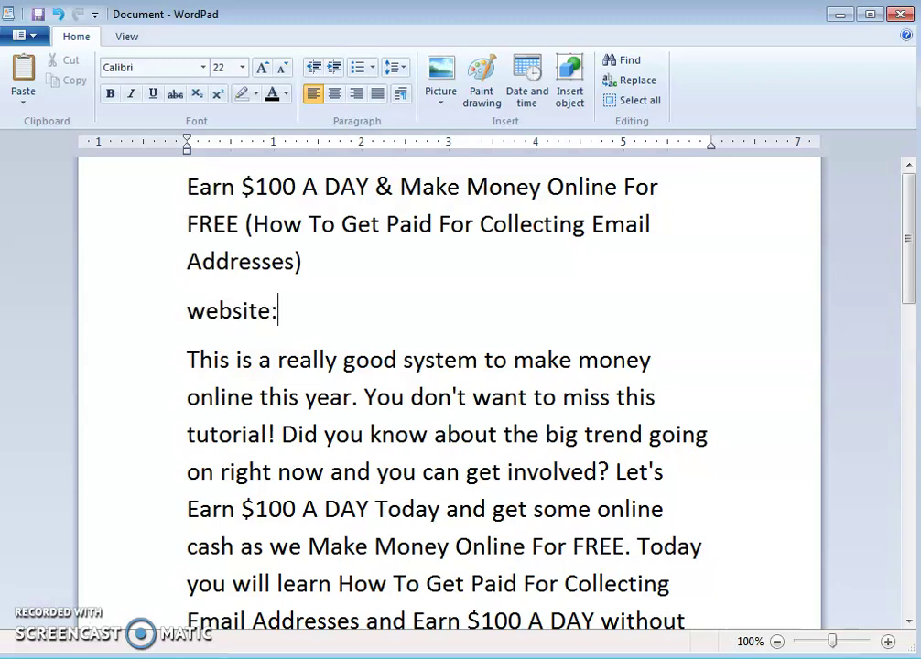
pyautogui.write('http')
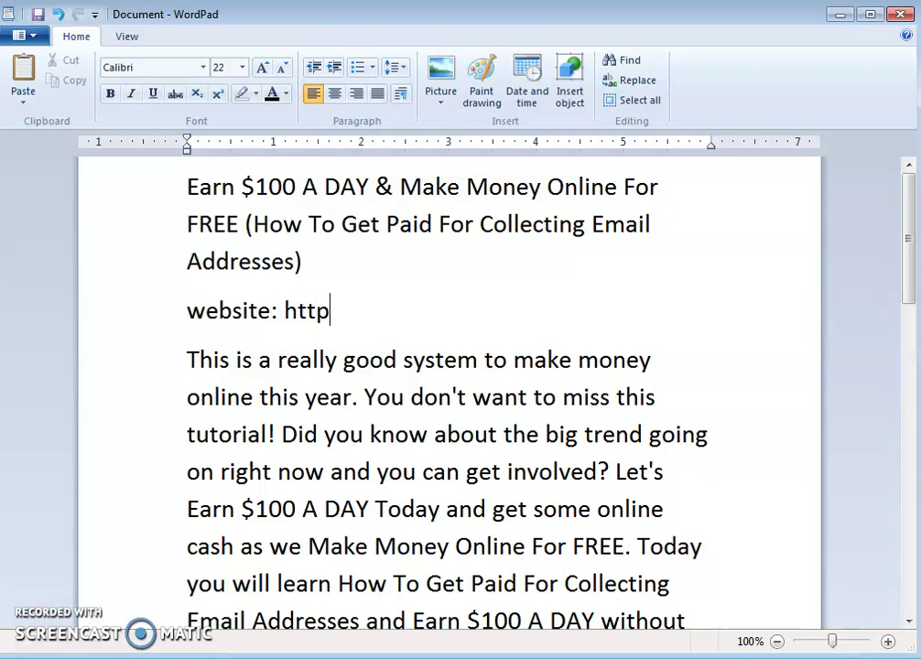
pyautogui.write('://')
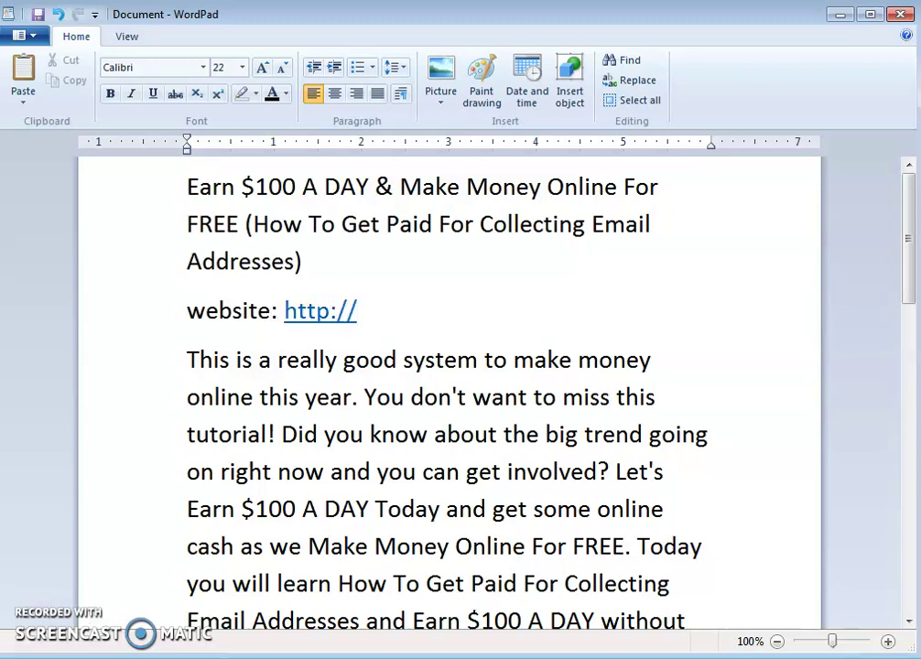
pyautogui.write('mobi')
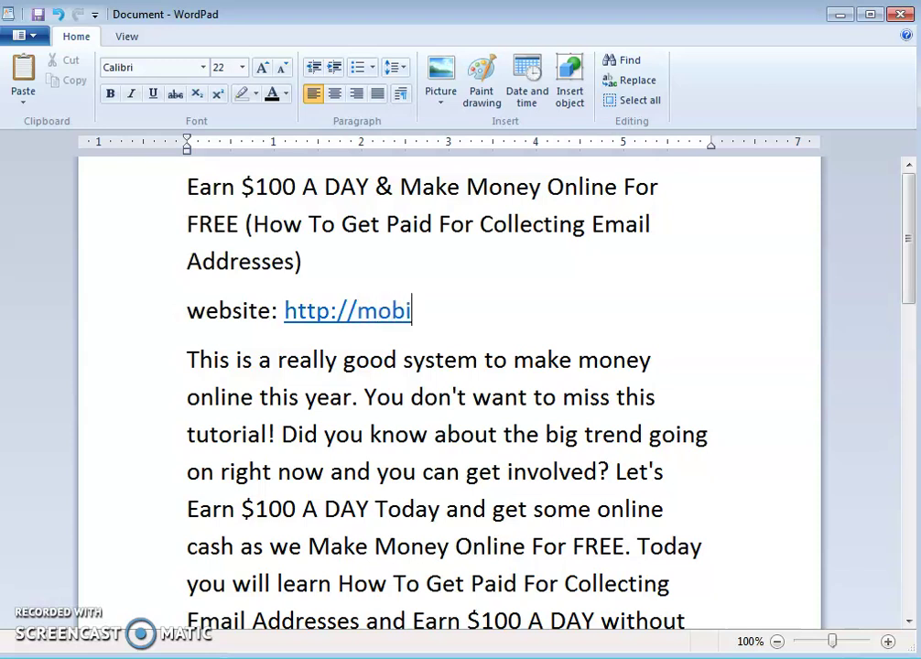
pyautogui.write('dea.com')
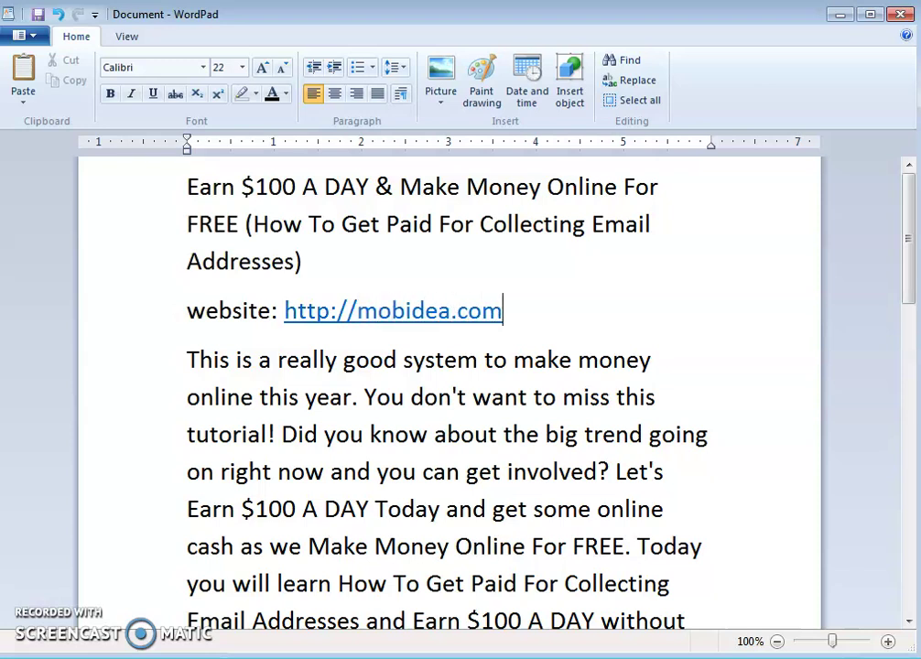
pyautogui.press('Return')
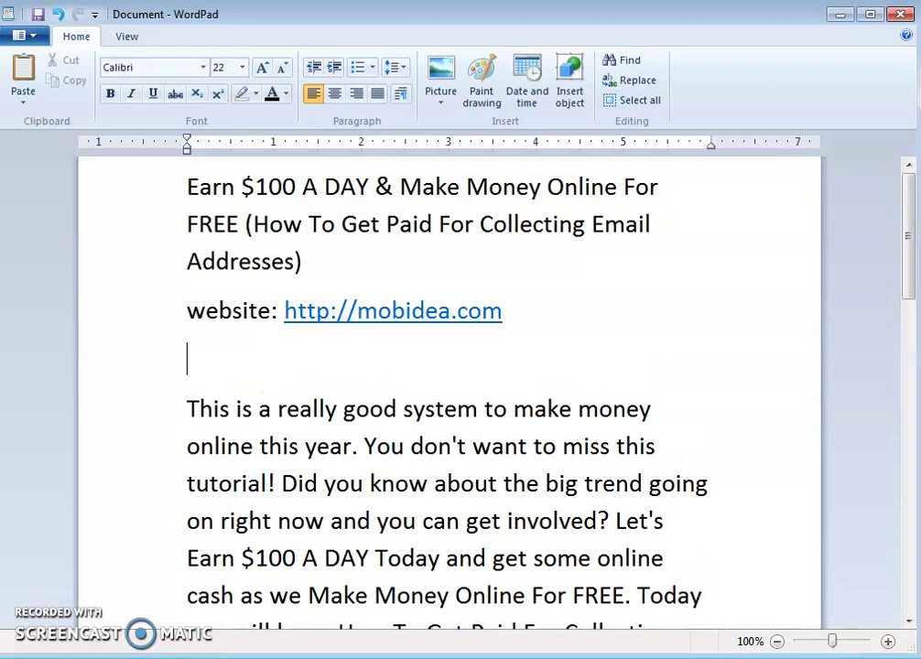
pyautogui.write('websi')
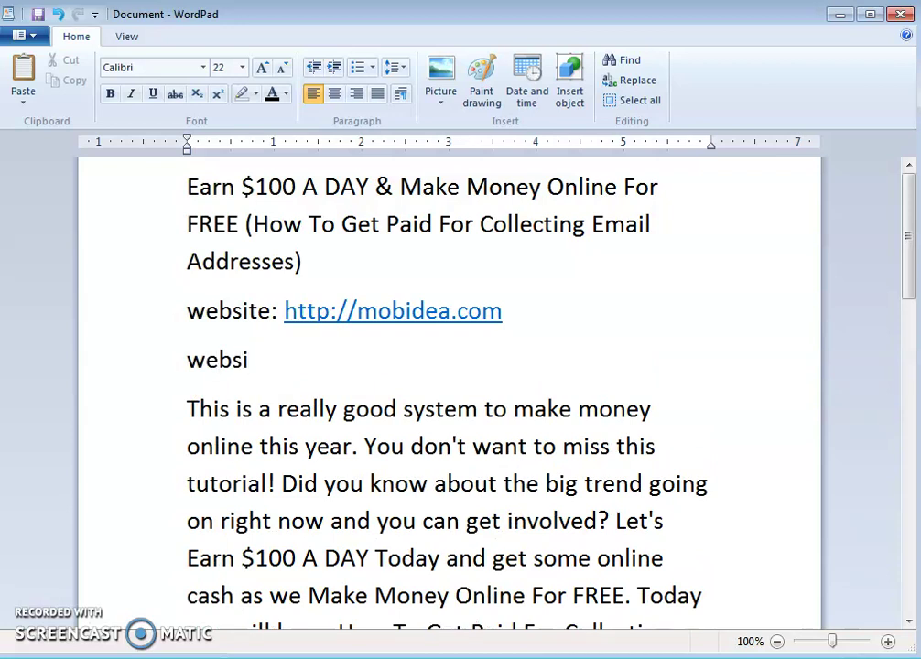
pyautogui.write('te 2:')
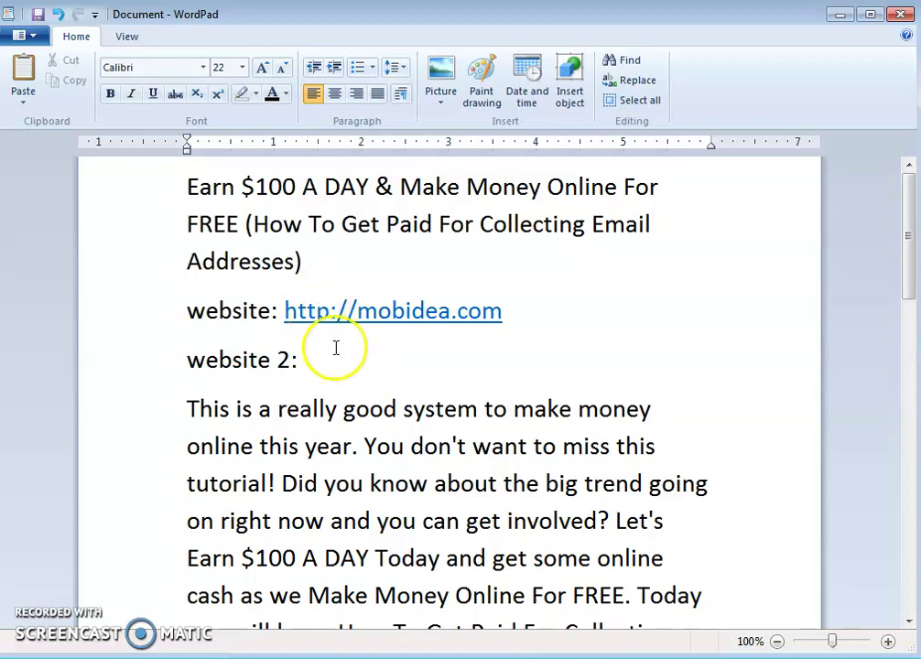
pyautogui.write(' http://o')
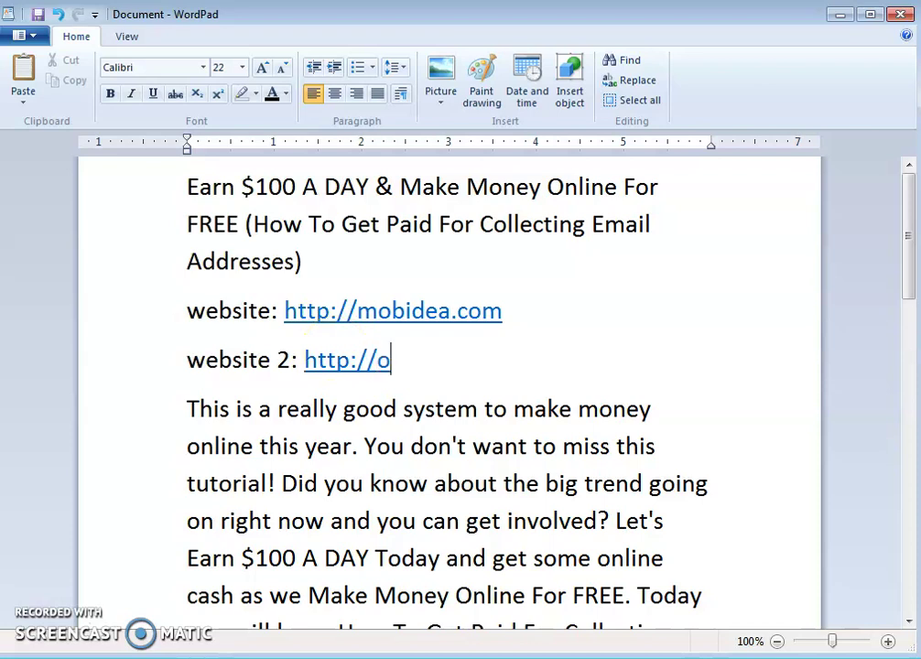
pyautogui.write('ffervau')
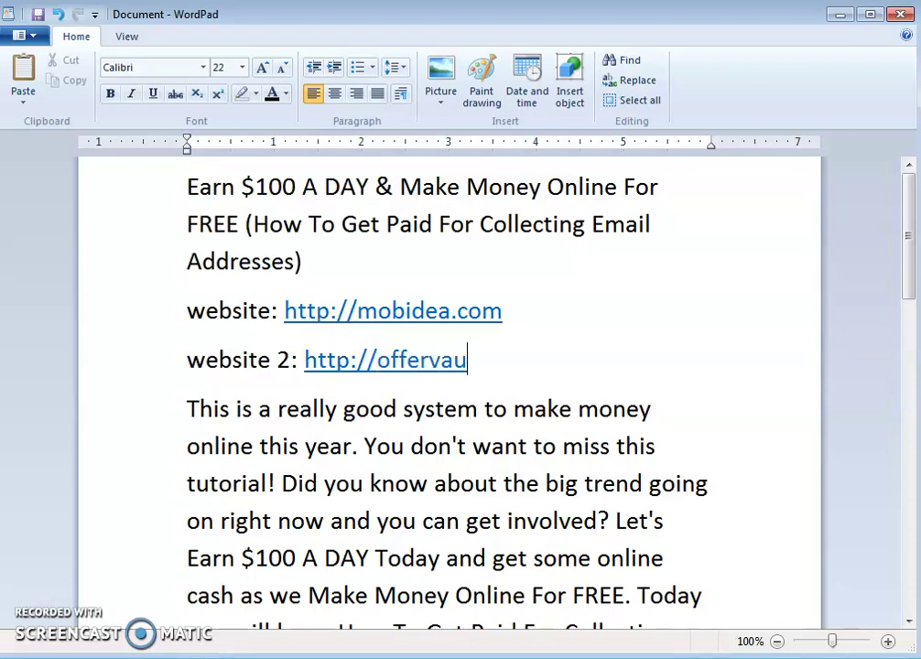
pyautogui.write('lt.com')
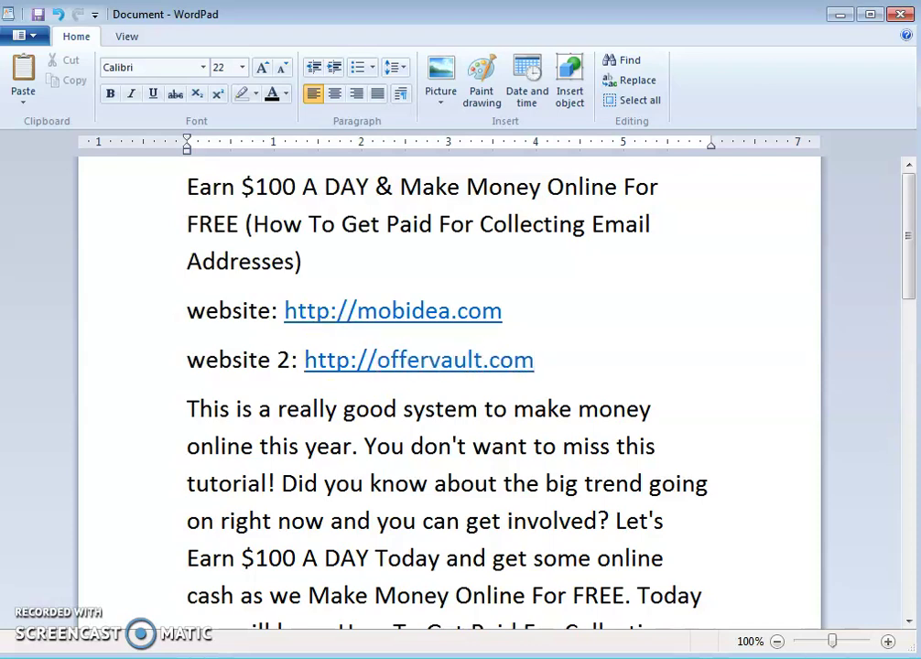
pyautogui.click(274, 309)
pyautogui.write('1')
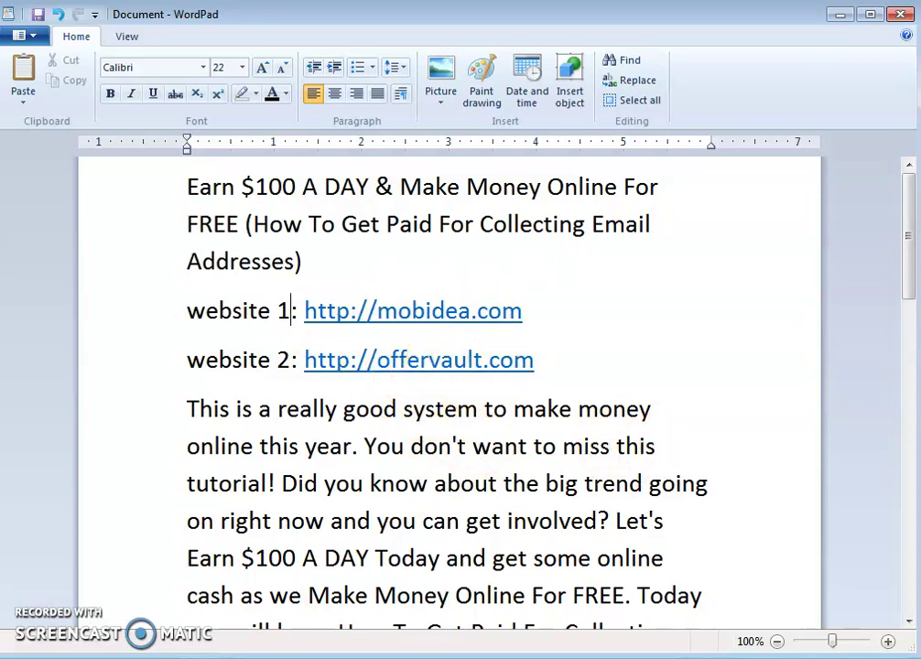
# Step: Switch to the Chrome browser, search Google for offervault in a new tab and open the OfferVault website
pyautogui.hotkey('alt', 'Tab')
pyautogui.click(287, 37)
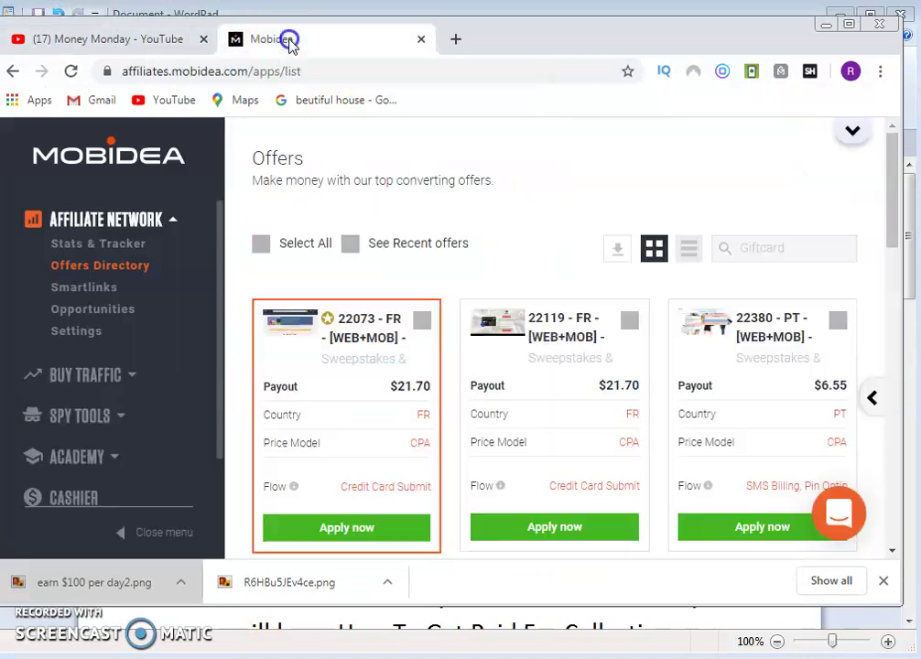
pyautogui.click(457, 40)
pyautogui.write('offer')
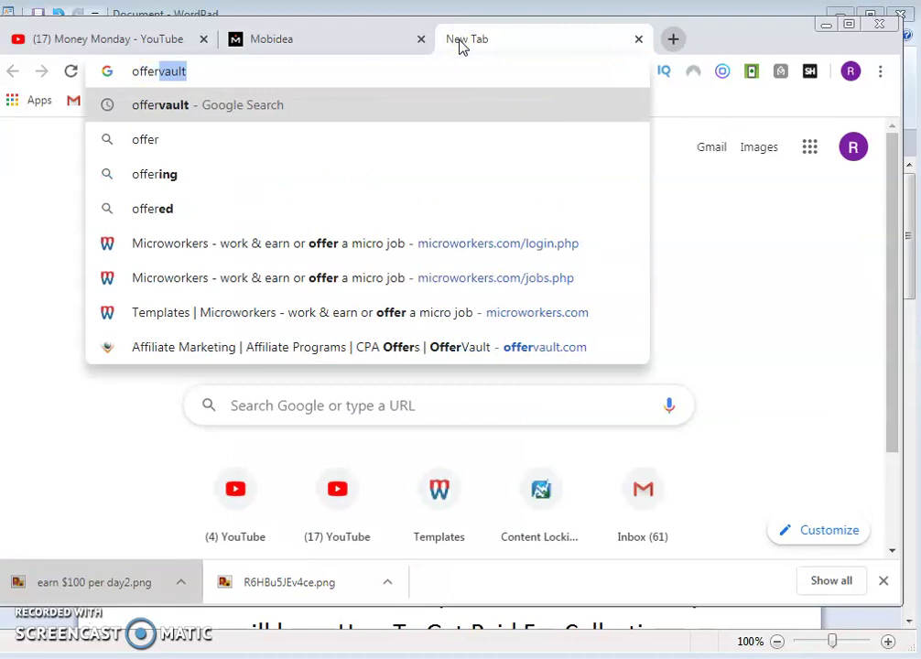
pyautogui.press('Return')
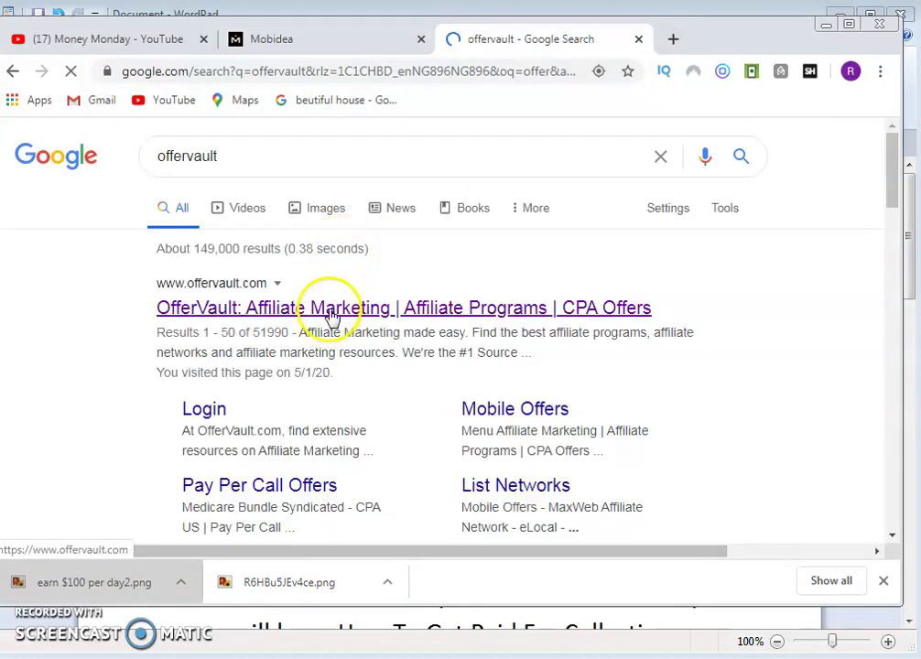
pyautogui.click(331, 312)
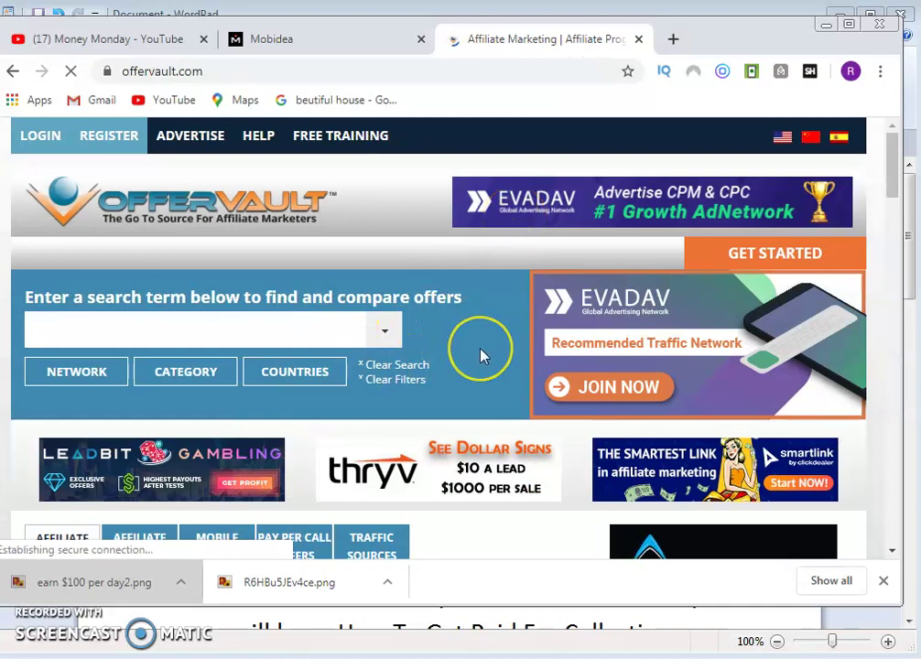
# Step: Look through OfferVault's home page, examining the affiliate offers table and the trending searches list
pyautogui.scroll(-3, 483, 355)
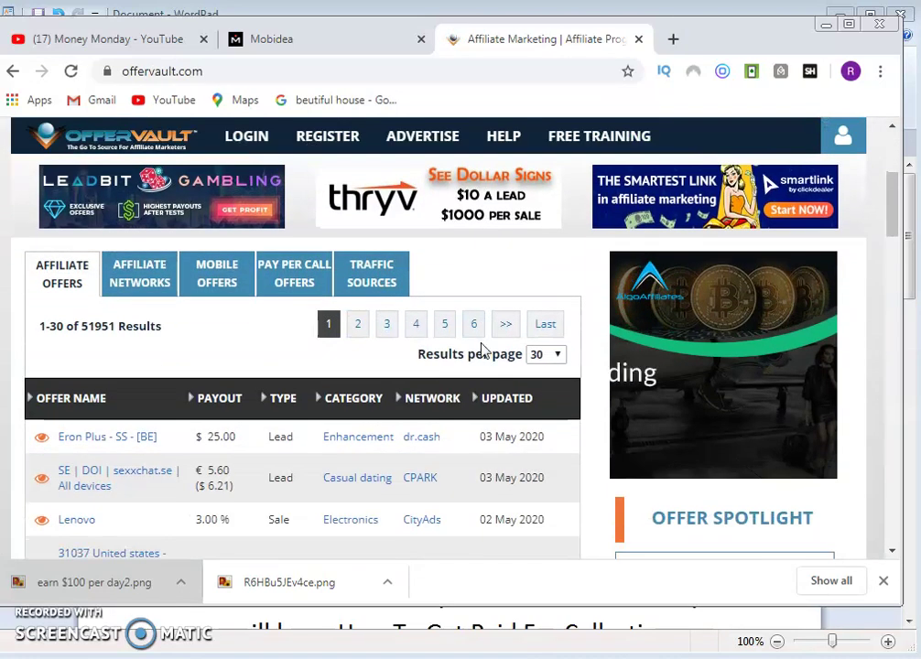
pyautogui.scroll(-3, 482, 348)
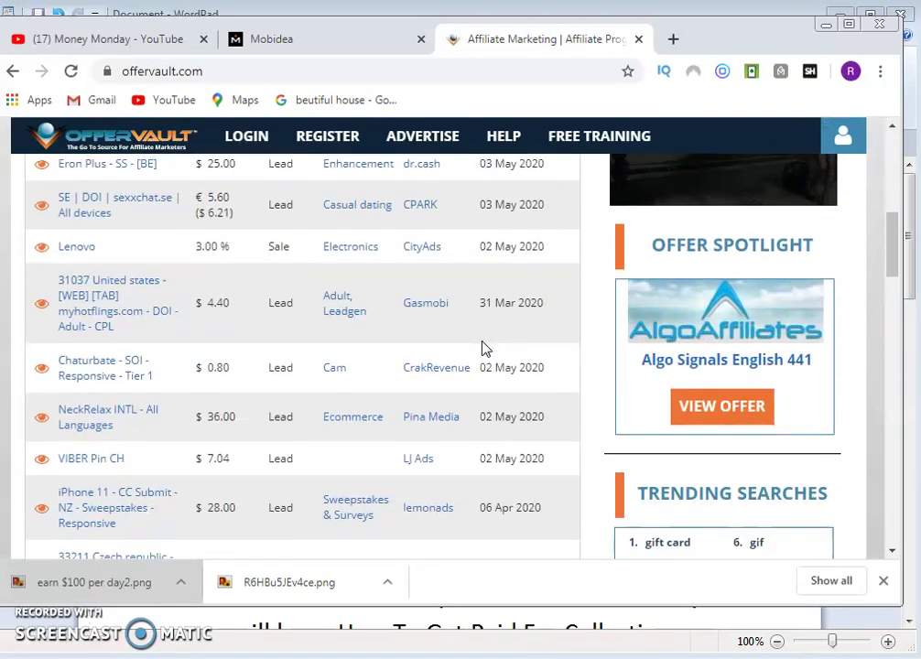
pyautogui.scroll(6, 485, 347)
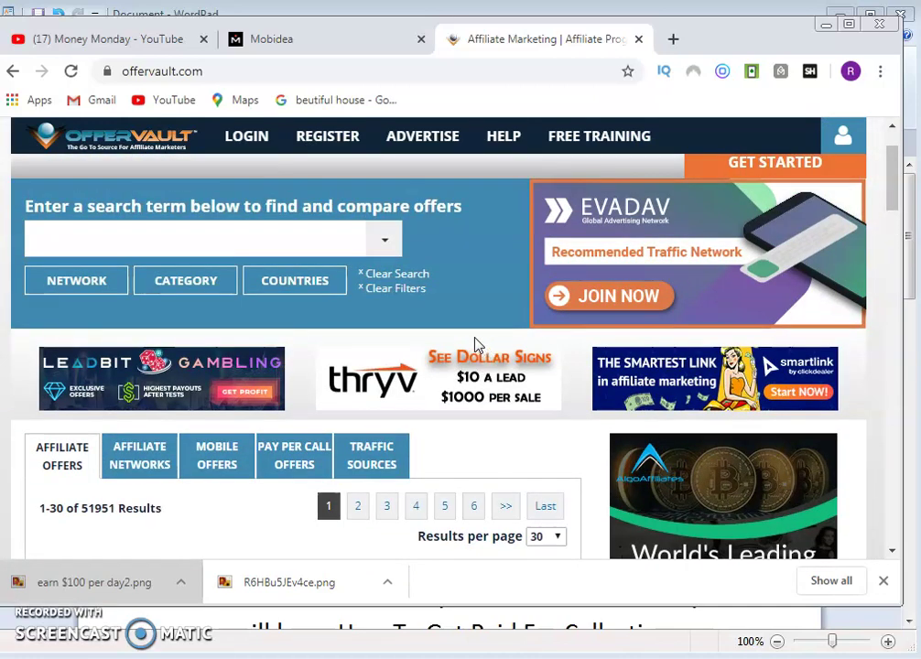
pyautogui.scroll(2, 476, 344)
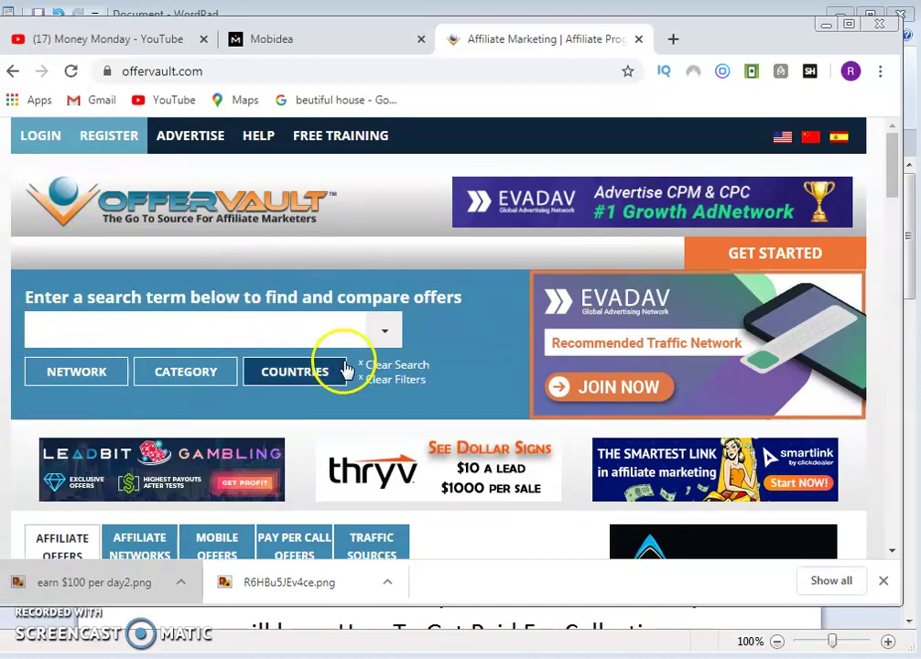
pyautogui.scroll(-3, 493, 424)
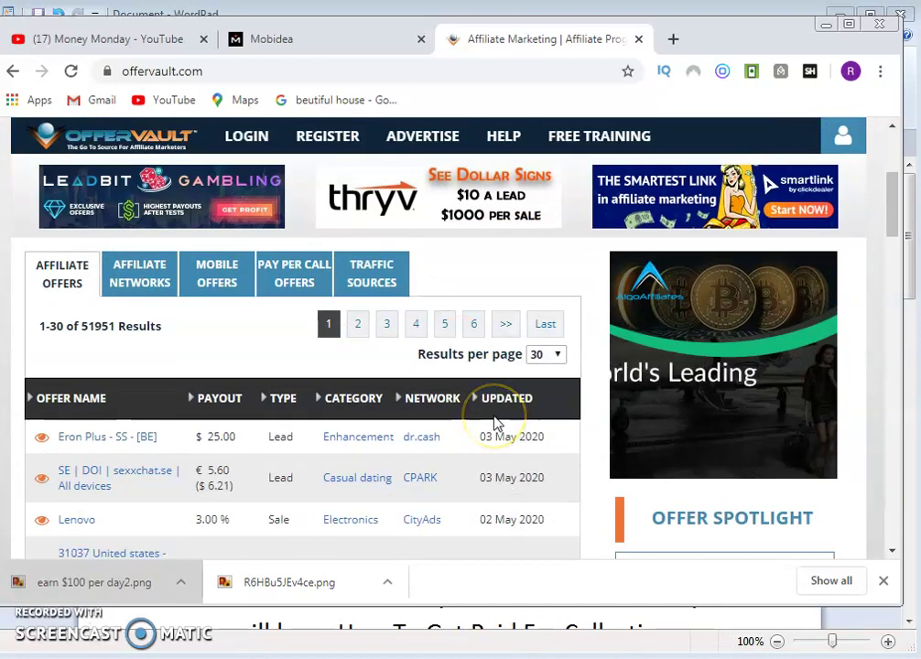
pyautogui.scroll(-6, 494, 423)
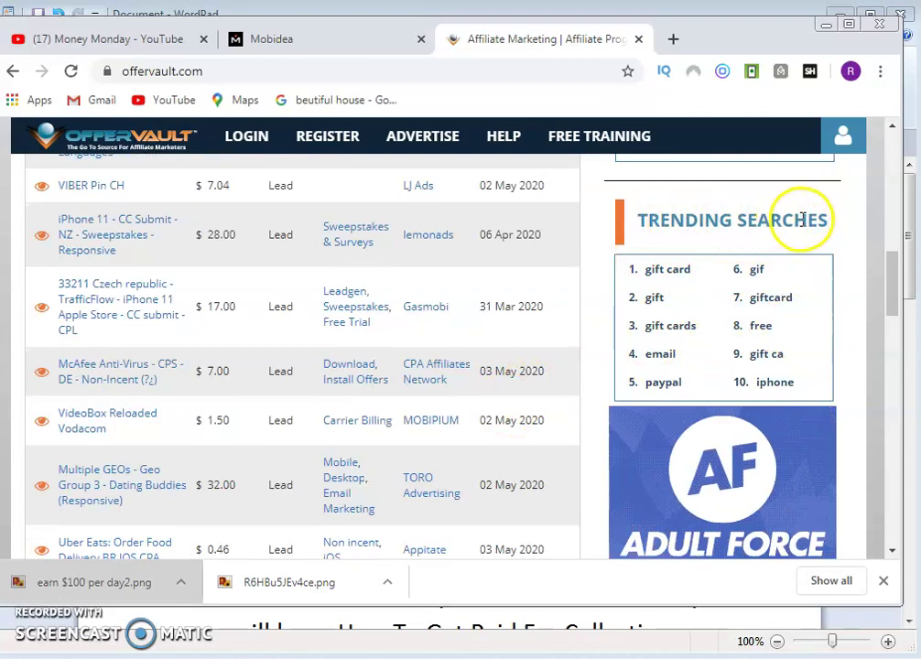
pyautogui.scroll(3, 807, 286)
pyautogui.scroll(-2, 807, 287)
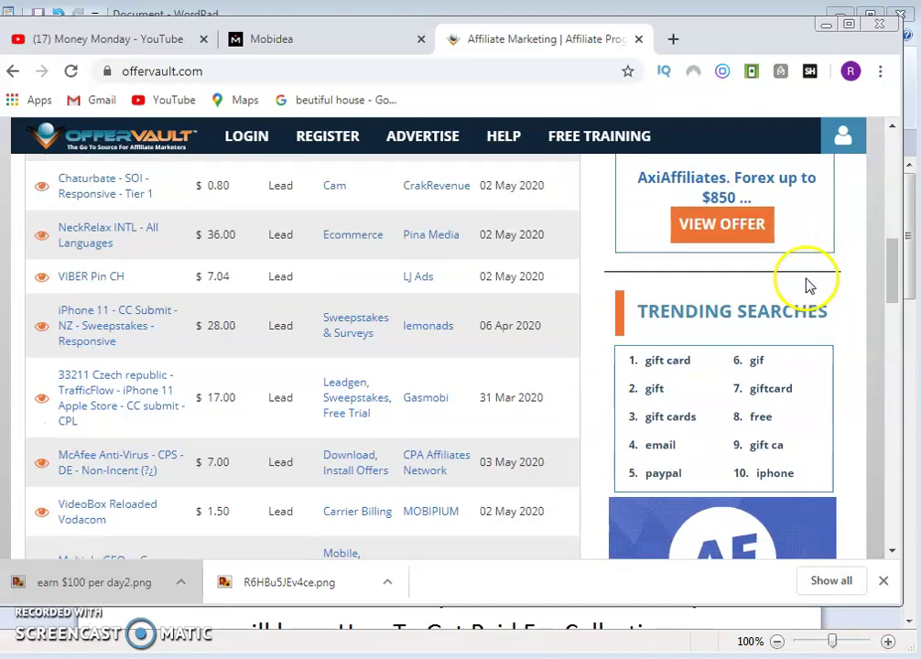
pyautogui.scroll(2, 807, 286)
pyautogui.scroll(-2, 796, 417)
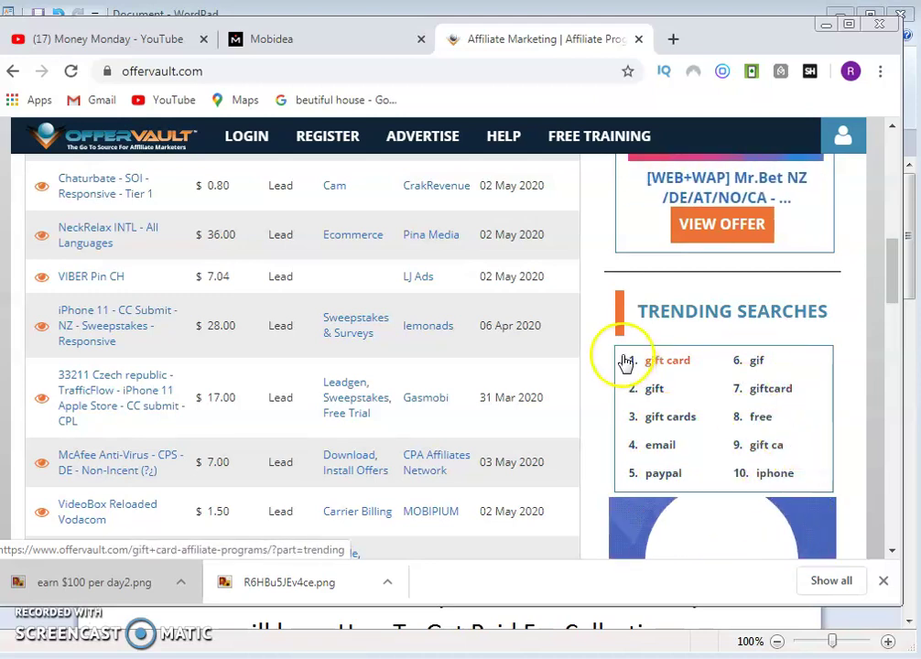
# Step: Search the offers for the trending term "gift card" and review the payouts and networks of the listed offers
pyautogui.click(666, 362)
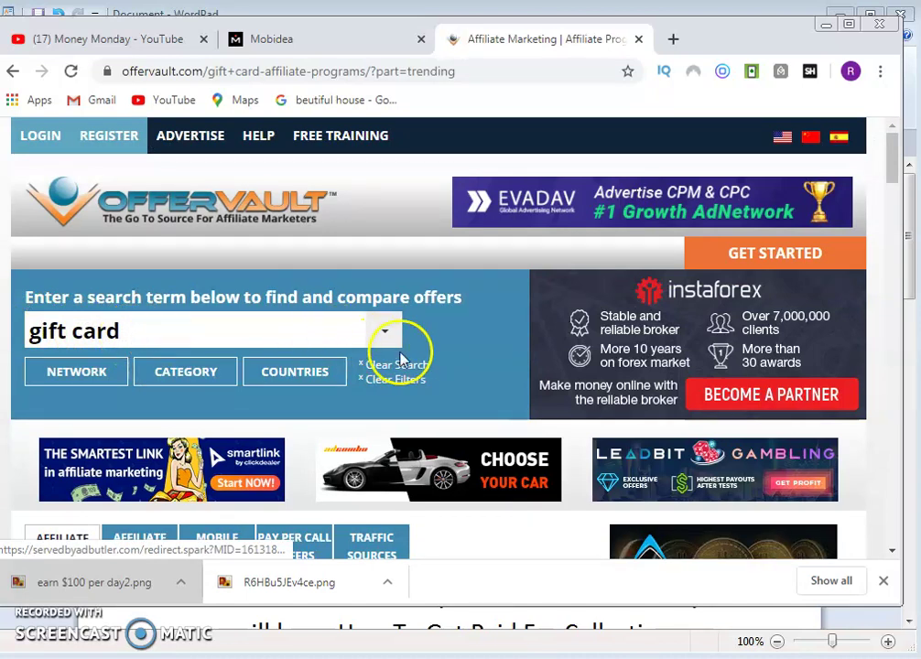
pyautogui.click(325, 341)
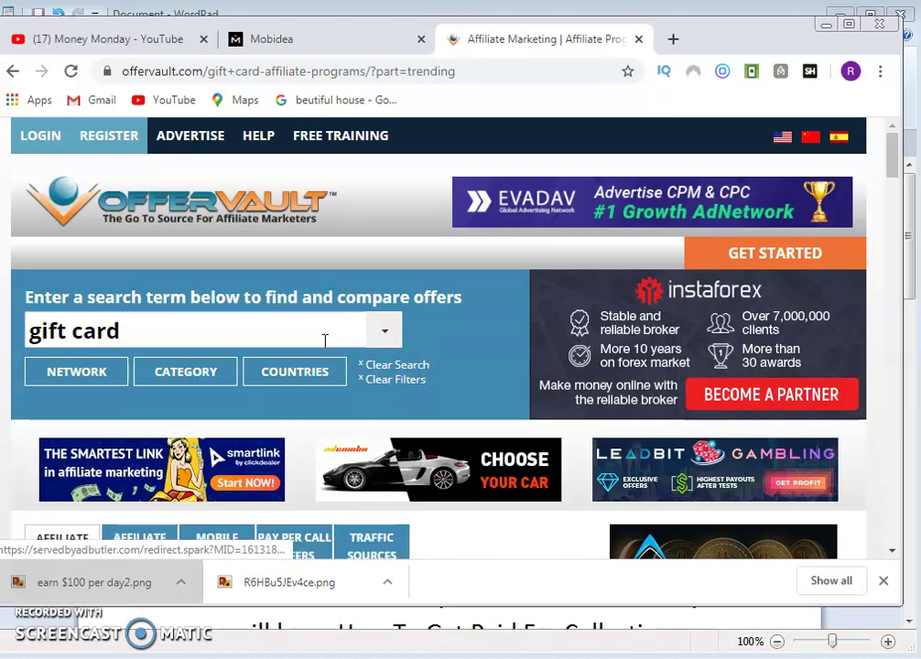
pyautogui.press('Return')
pyautogui.scroll(-5, 323, 348)
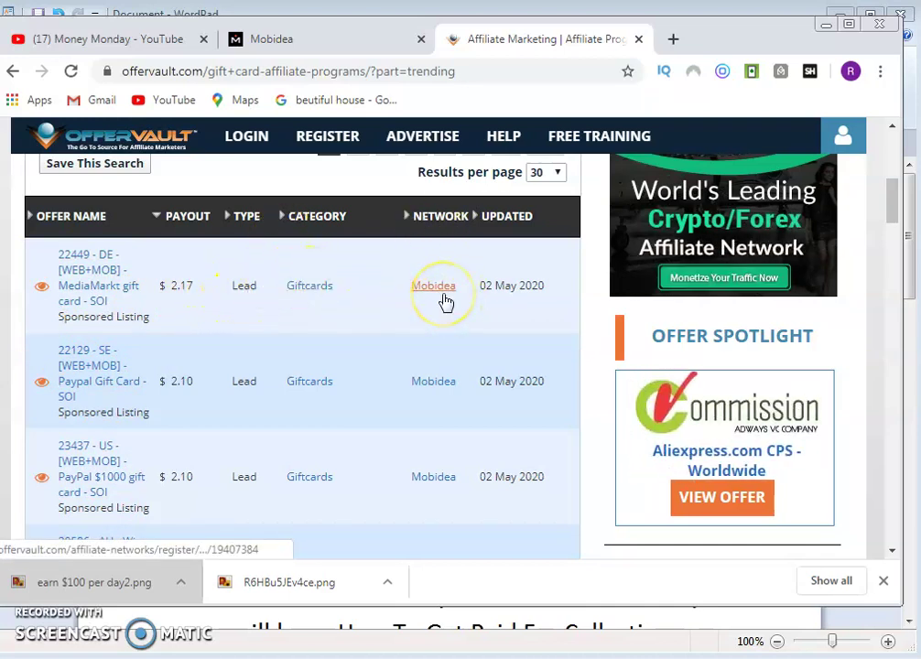
# Step: Look through the gift card offers and open the details of offer 22449 - DE - MediaMarkt gift card - SOI
pyautogui.click(101, 307)
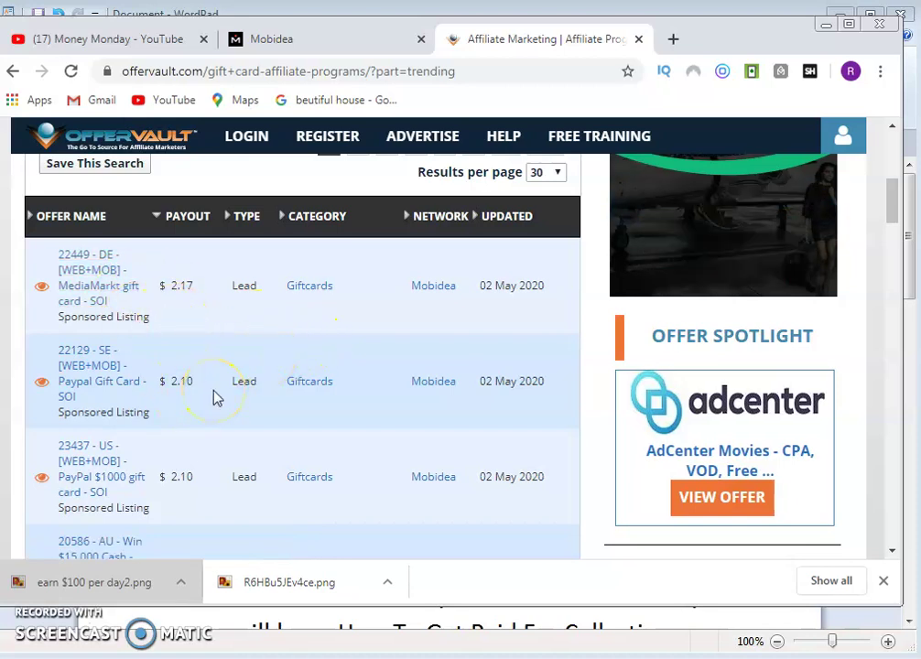
pyautogui.scroll(-2, 220, 378)
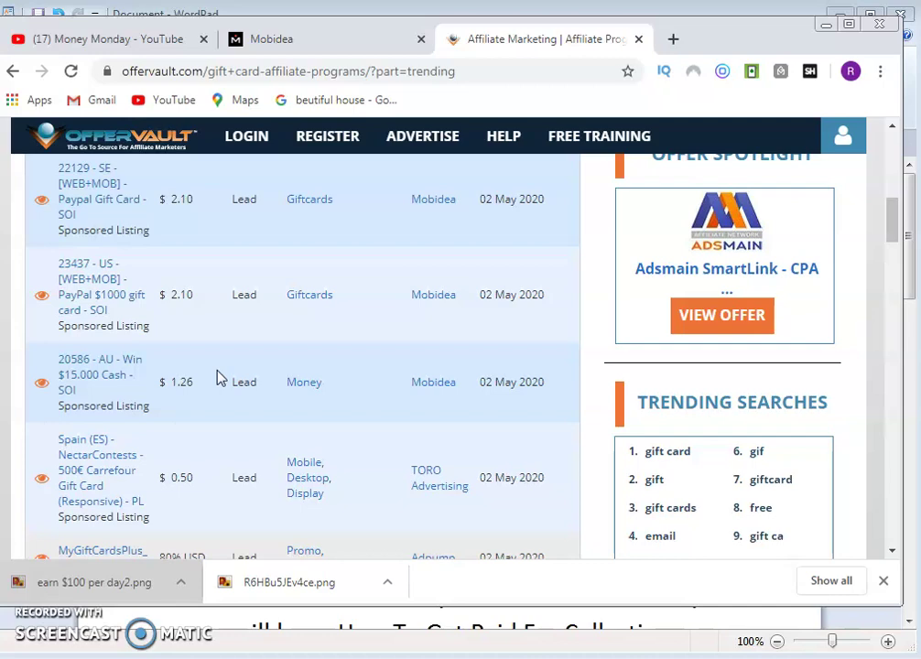
pyautogui.scroll(-2, 220, 378)
pyautogui.scroll(3, 219, 378)
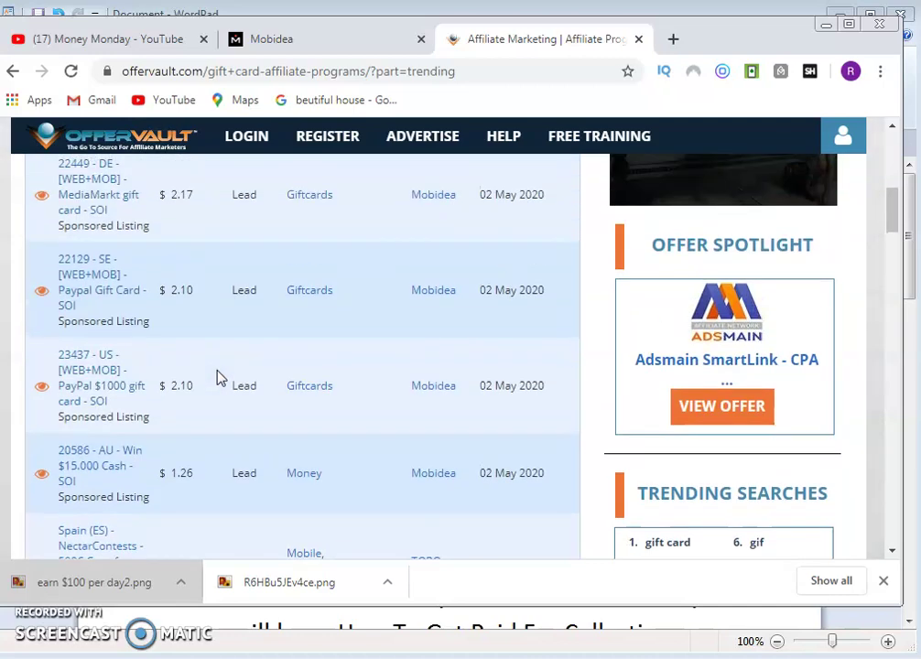
pyautogui.scroll(2, 219, 378)
pyautogui.click(97, 364)
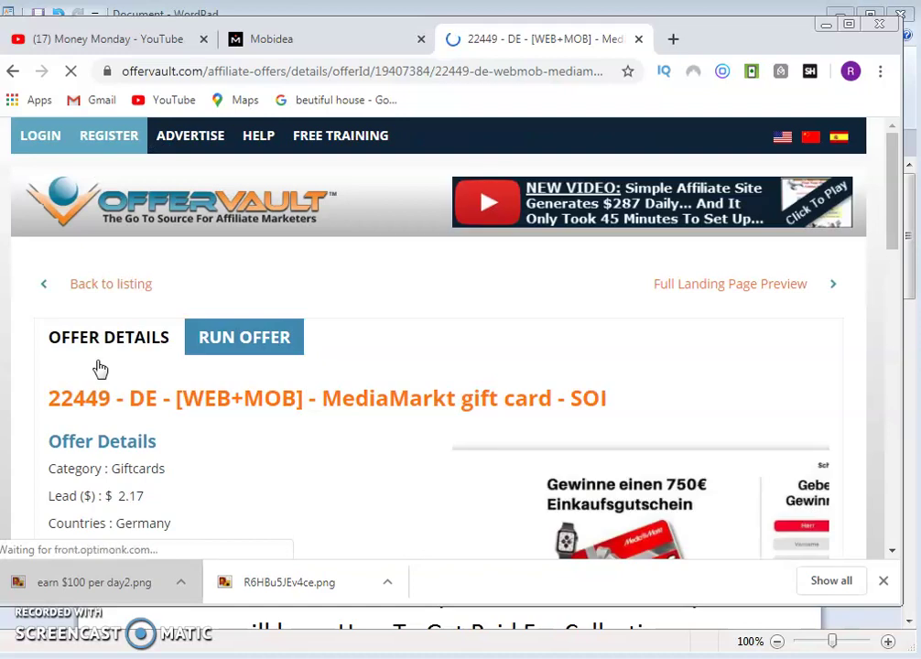
# Step: Review the MediaMarkt gift card offer's category, lead payout, country, description rules and landing page preview
pyautogui.scroll(-1, 252, 428)
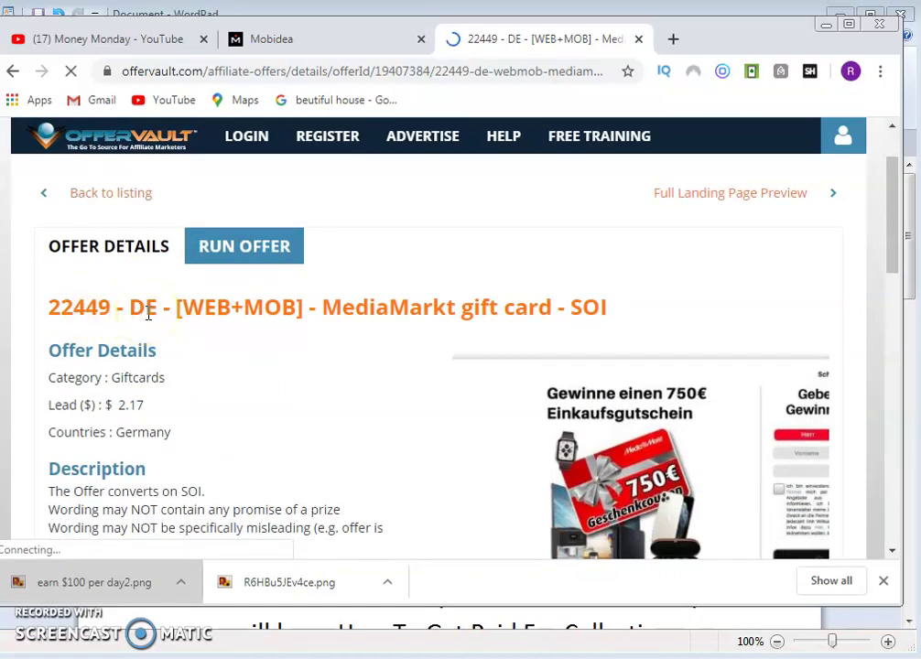
pyautogui.scroll(-1, 148, 314)
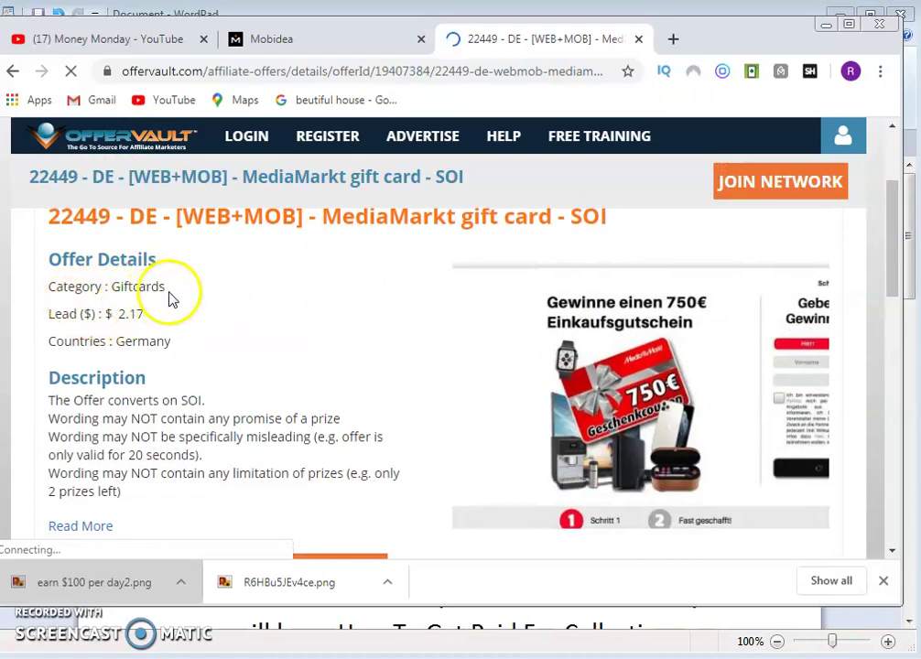
pyautogui.scroll(-1, 178, 305)
pyautogui.scroll(-1, 84, 319)
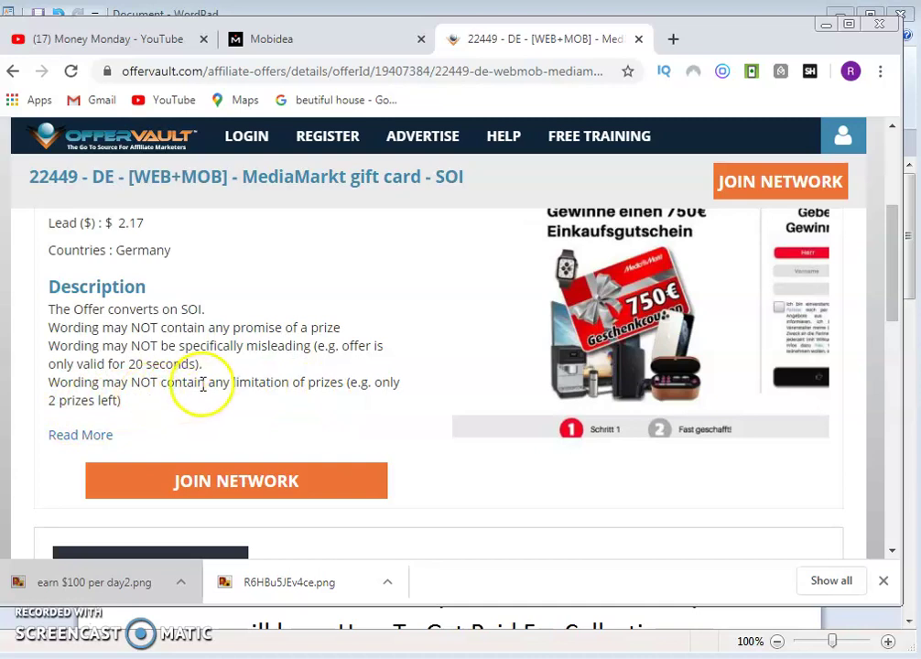
pyautogui.scroll(1, 330, 335)
pyautogui.scroll(1, 331, 339)
pyautogui.scroll(-2, 600, 370)
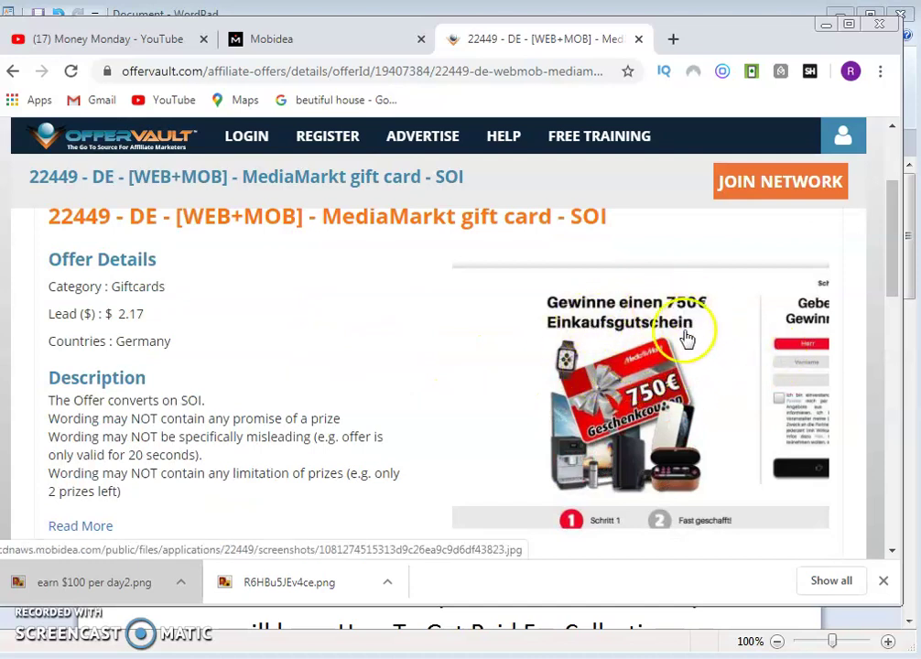
pyautogui.scroll(-1, 679, 395)
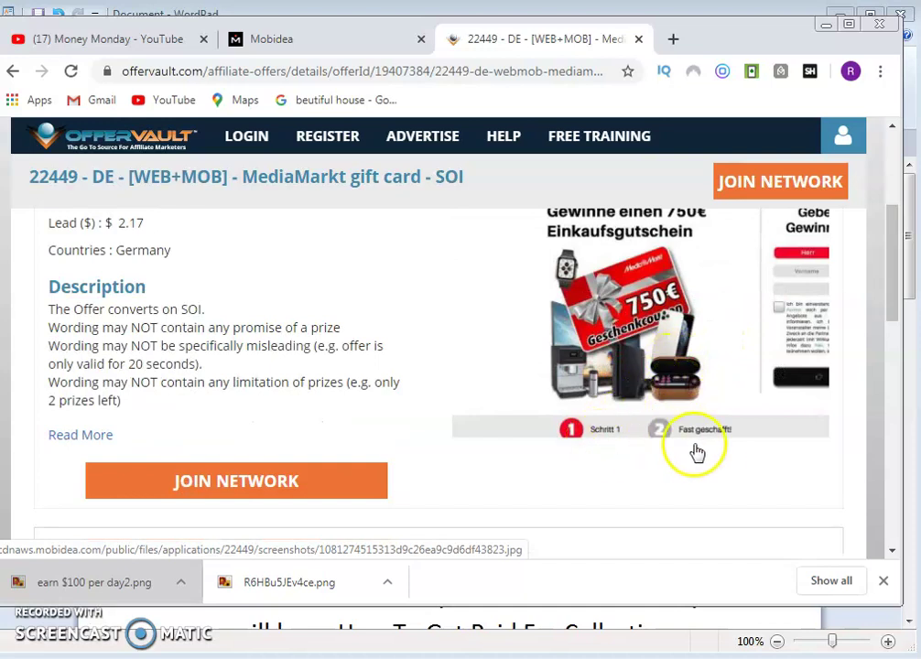
# Step: Follow the offer's join-network link to Mobidea, open its affiliates page and dismiss the browser's downloads bar
pyautogui.click(234, 483)
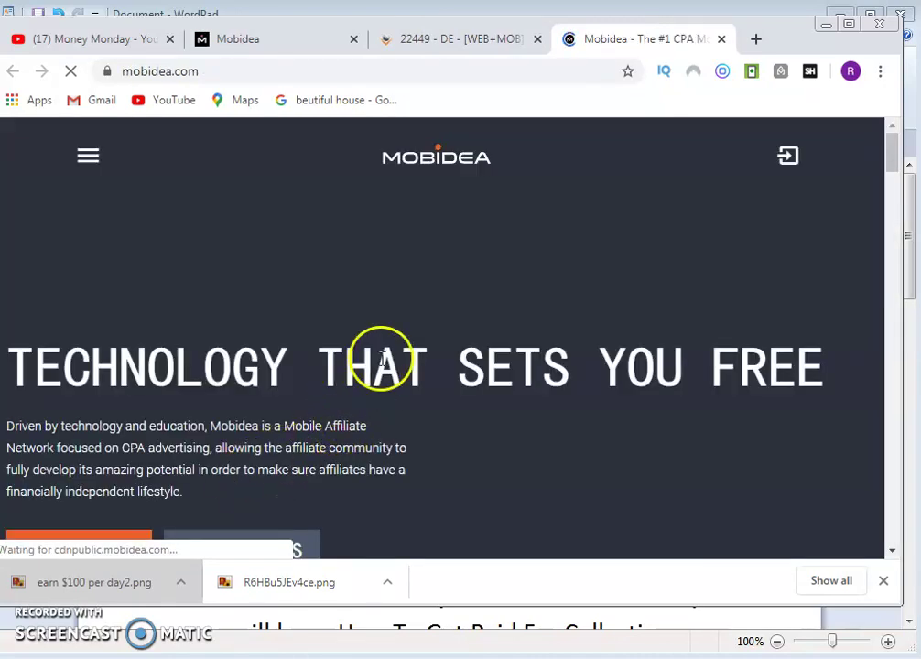
pyautogui.scroll(-1, 383, 344)
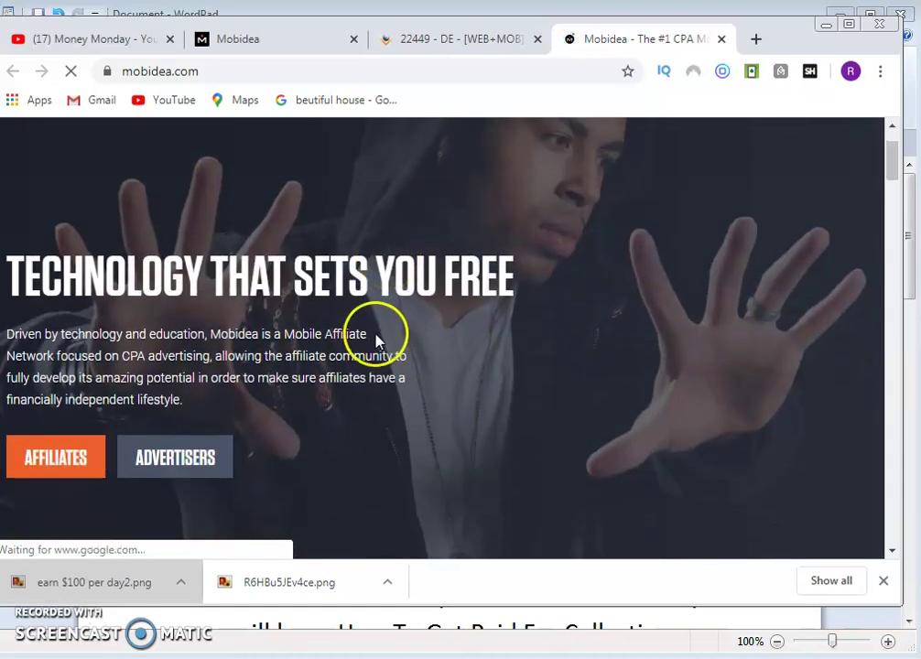
pyautogui.scroll(1, 375, 326)
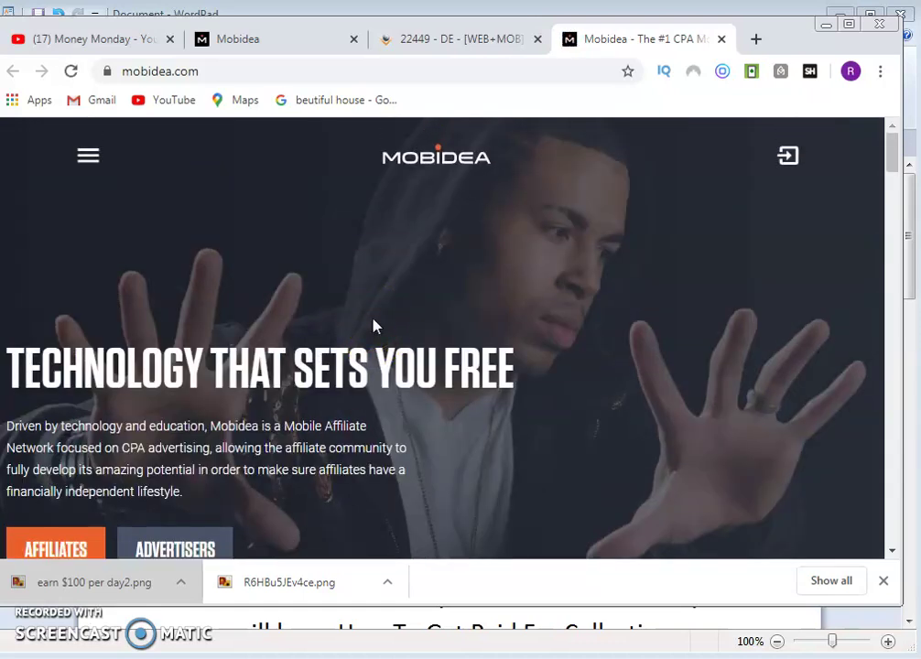
pyautogui.click(57, 550)
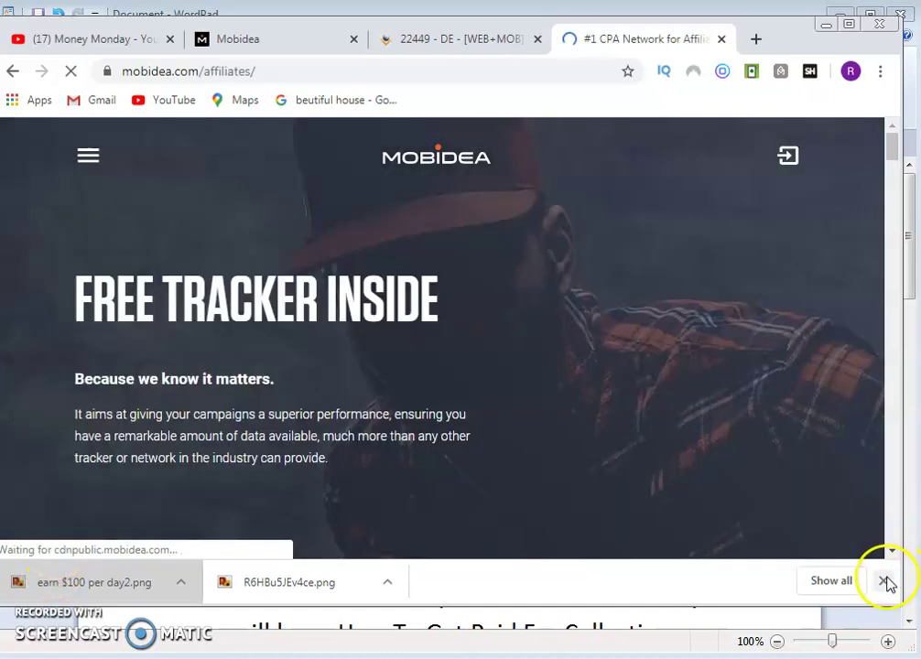
pyautogui.click(884, 580)
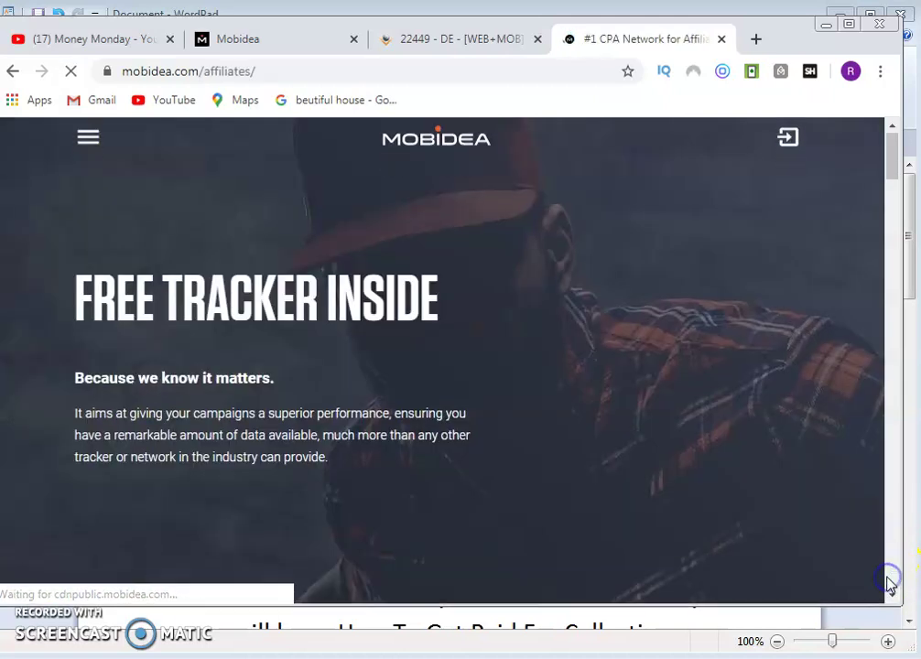
# Step: Examine Mobidea's affiliates page, covering tracking capabilities, payments, affiliate types and the monetization platform
pyautogui.click(446, 366)
pyautogui.scroll(-3, 446, 366)
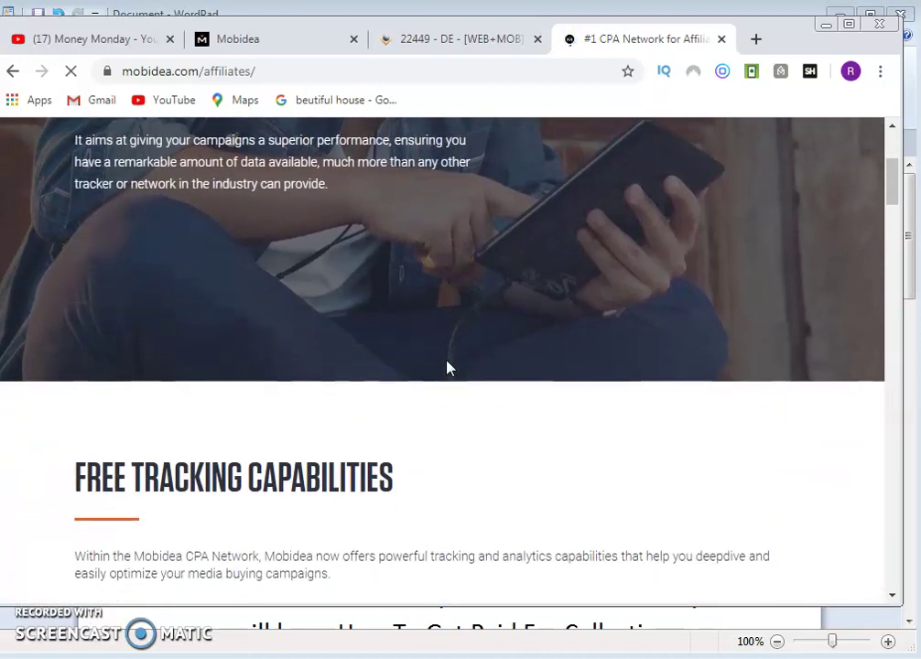
pyautogui.scroll(3, 445, 366)
pyautogui.click(313, 271)
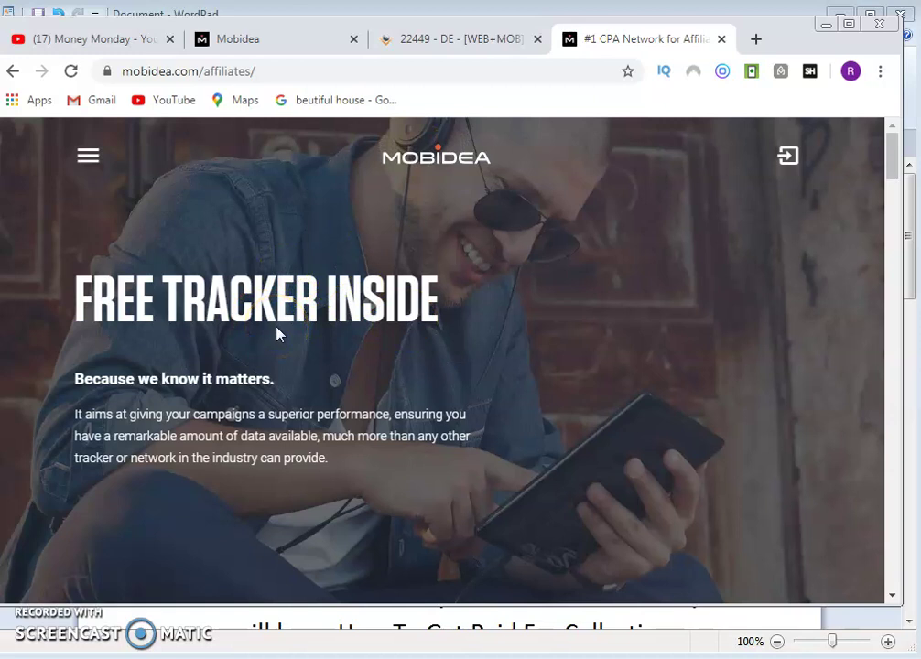
pyautogui.scroll(-5, 277, 334)
pyautogui.scroll(-3, 279, 334)
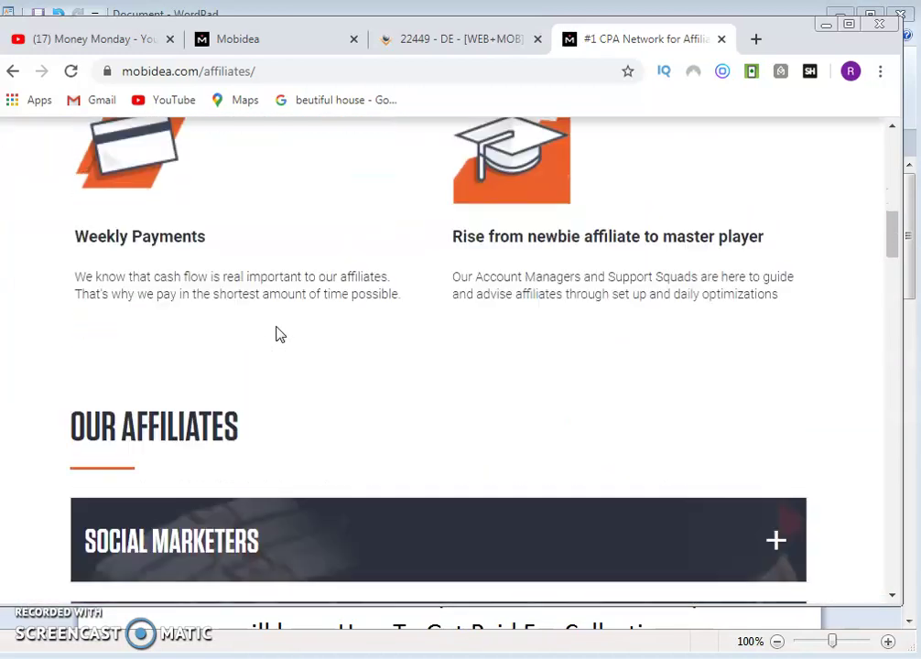
pyautogui.scroll(-3, 279, 334)
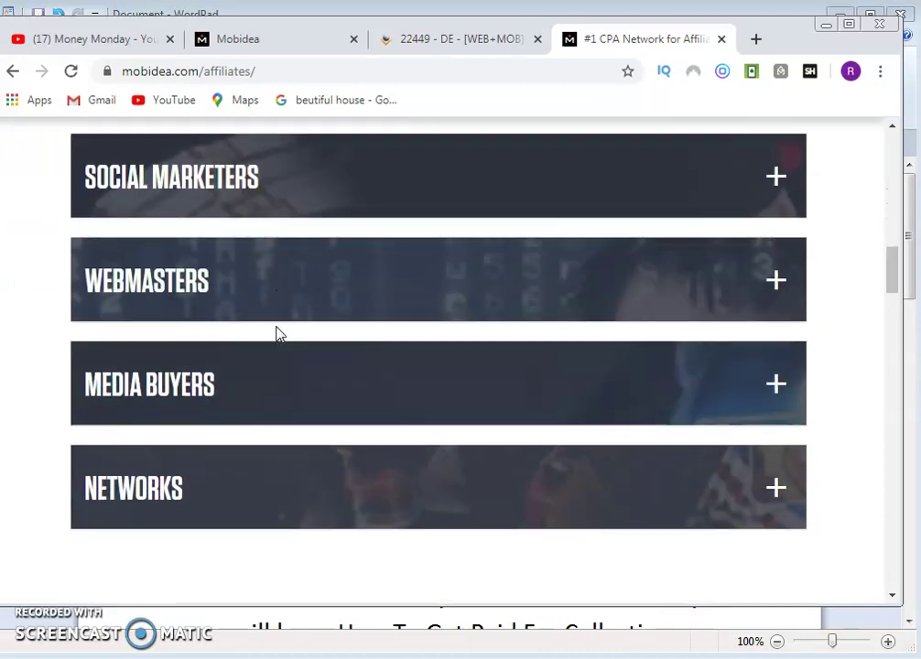
pyautogui.scroll(-9, 279, 334)
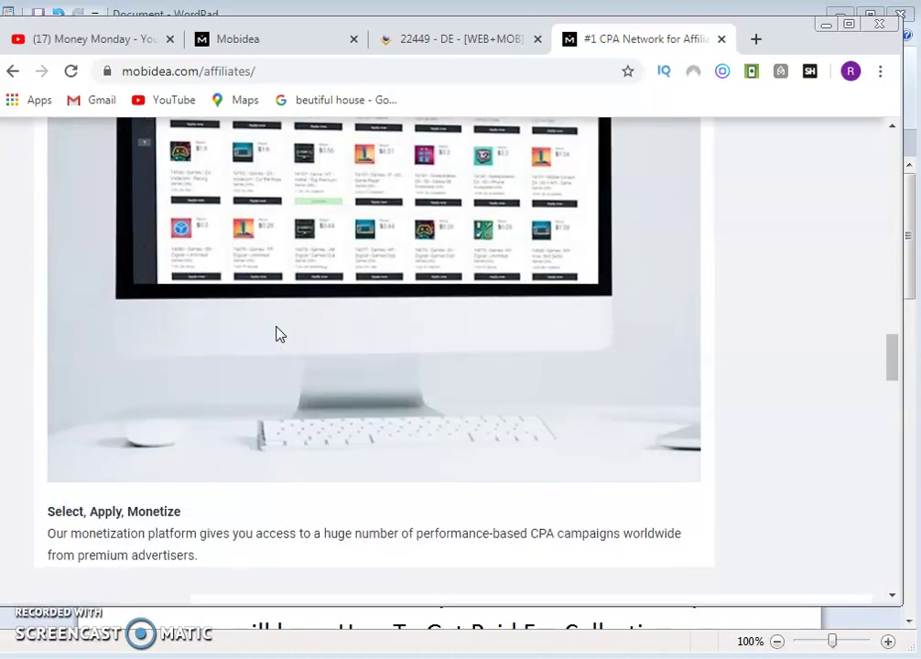
pyautogui.scroll(10, 279, 334)
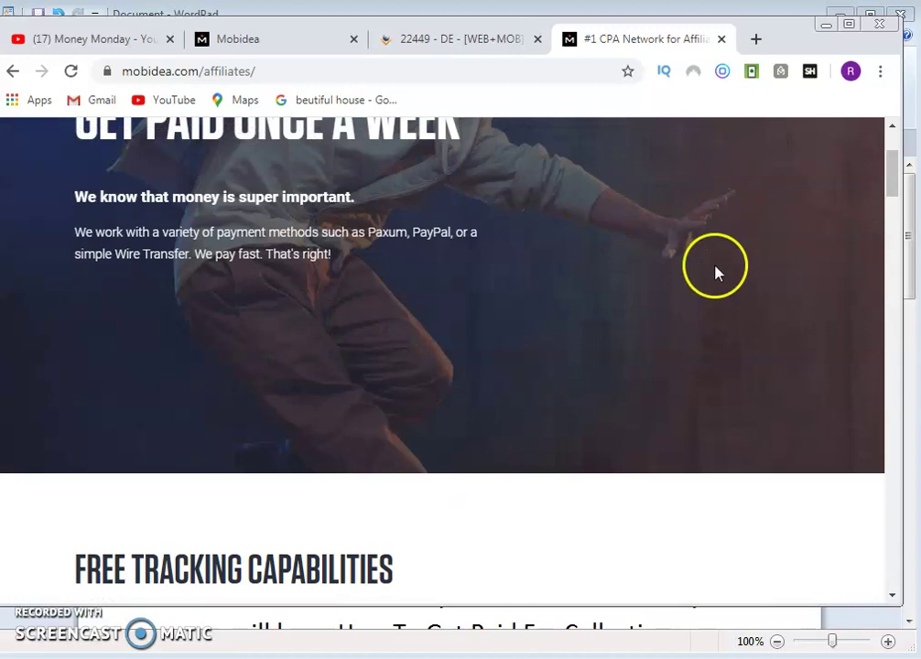
pyautogui.scroll(2, 717, 273)
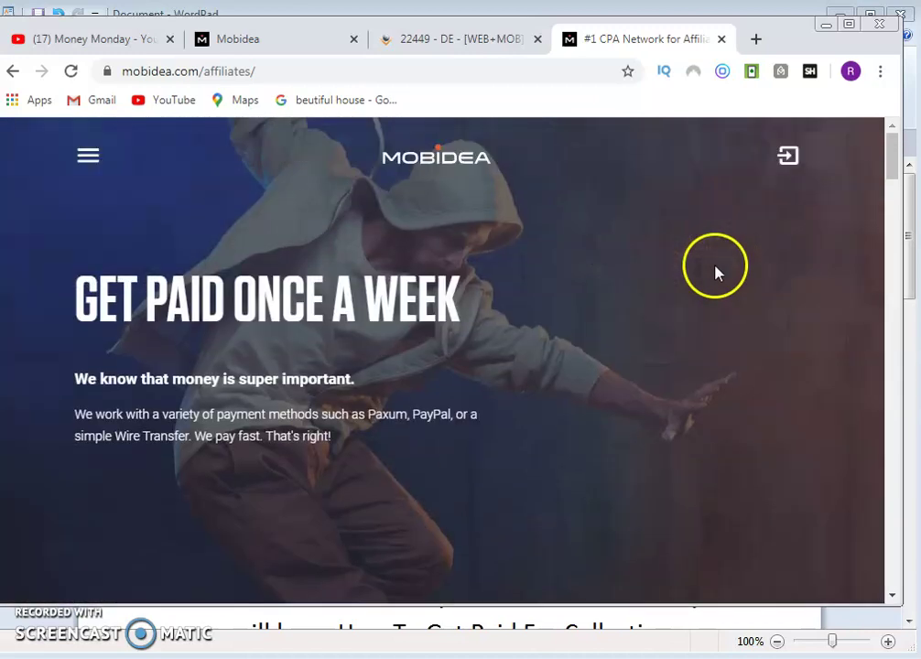
# Step: Go to the Mobidea affiliate dashboard, advance through the top offers and open offer 22904 - US - Win a Samsung S20 - SOI
pyautogui.click(785, 160)
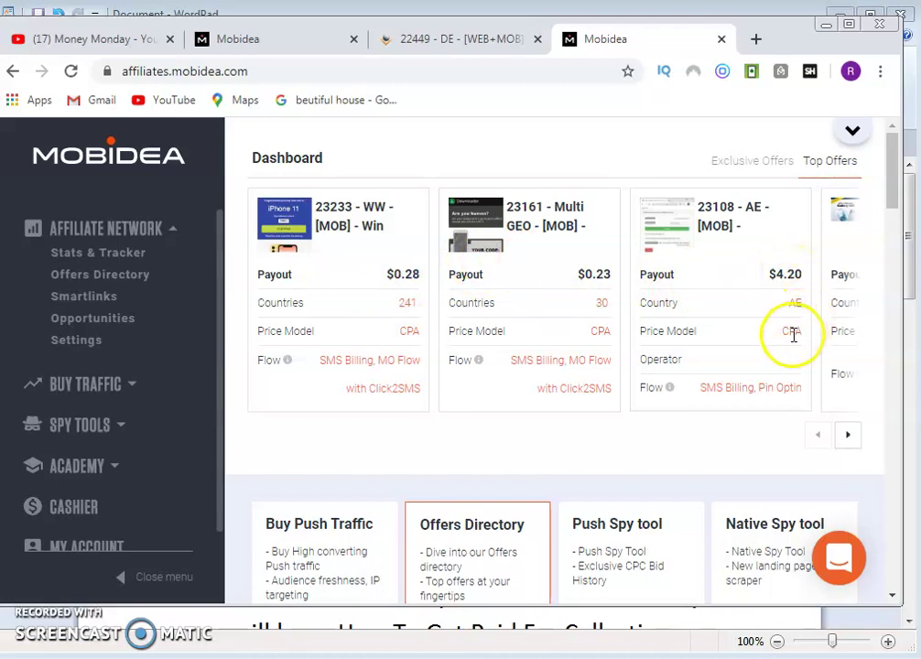
pyautogui.moveTo(794, 303)
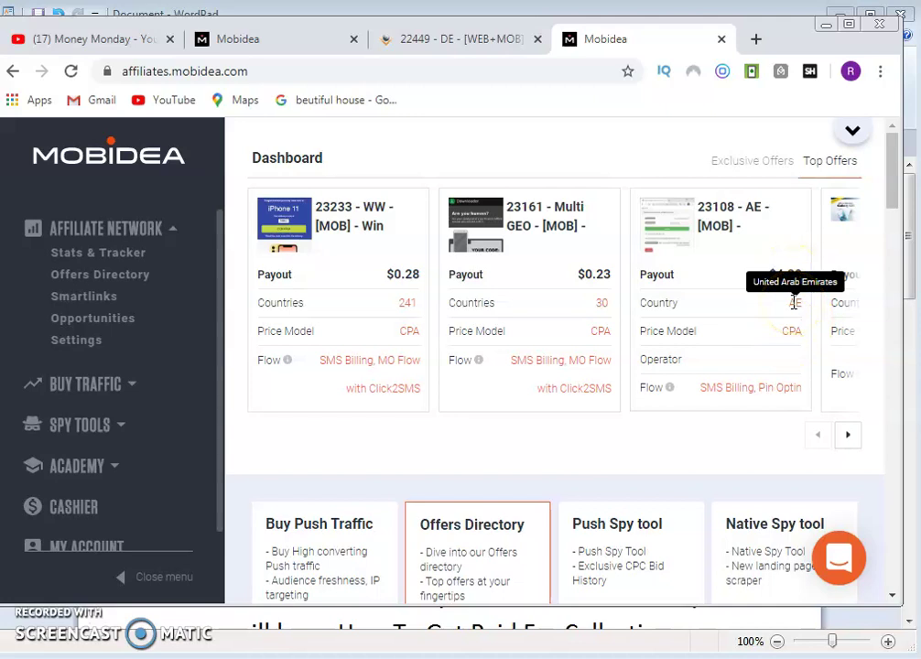
pyautogui.click(843, 436)
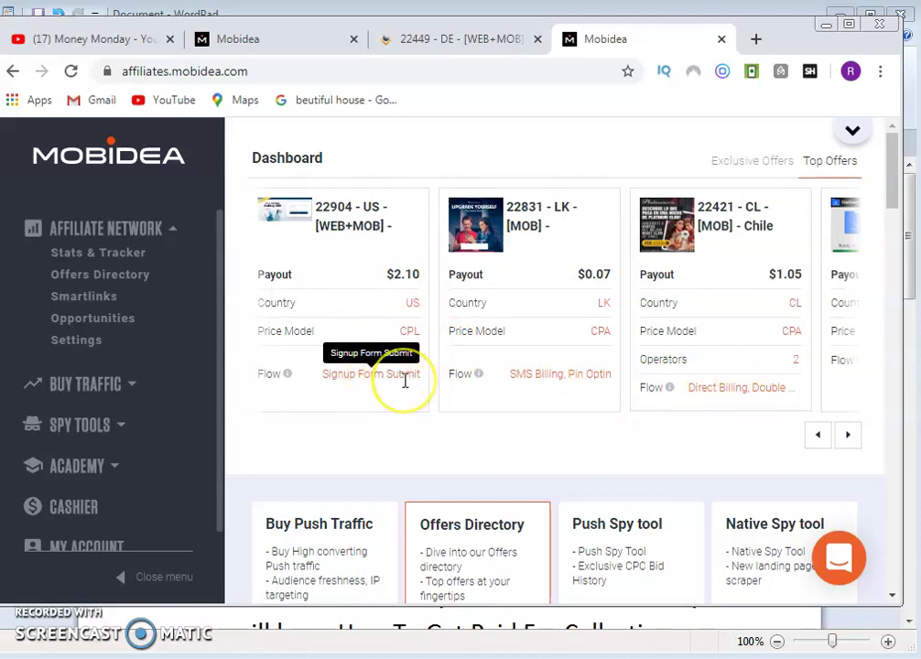
pyautogui.click(309, 223)
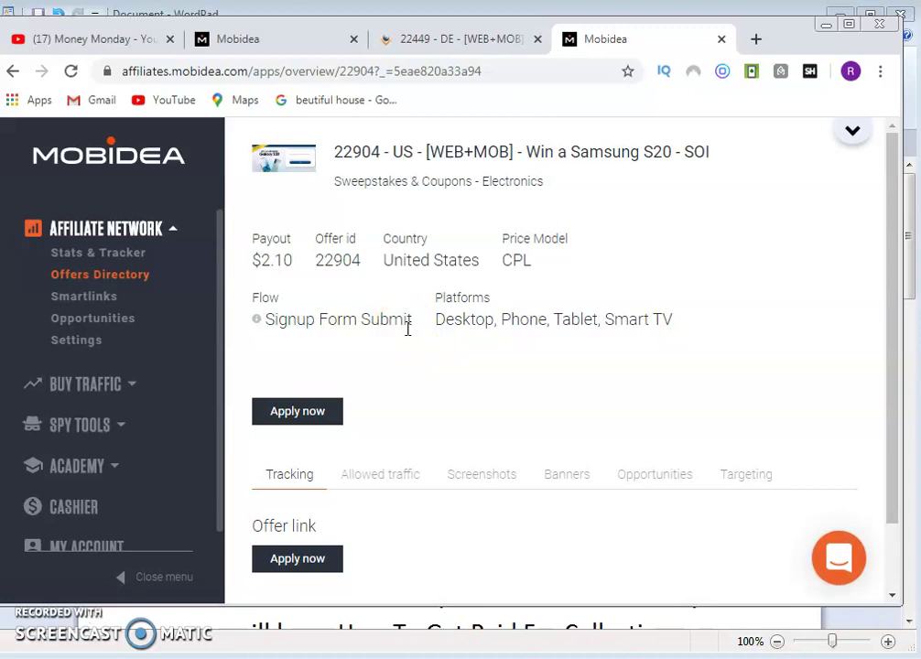
# Step: Start an application for the Samsung S20 offer and choose Emailing, both Social Media options, SMS and Chat / IM as promotion channels
pyautogui.scroll(-1, 407, 328)
pyautogui.click(293, 337)
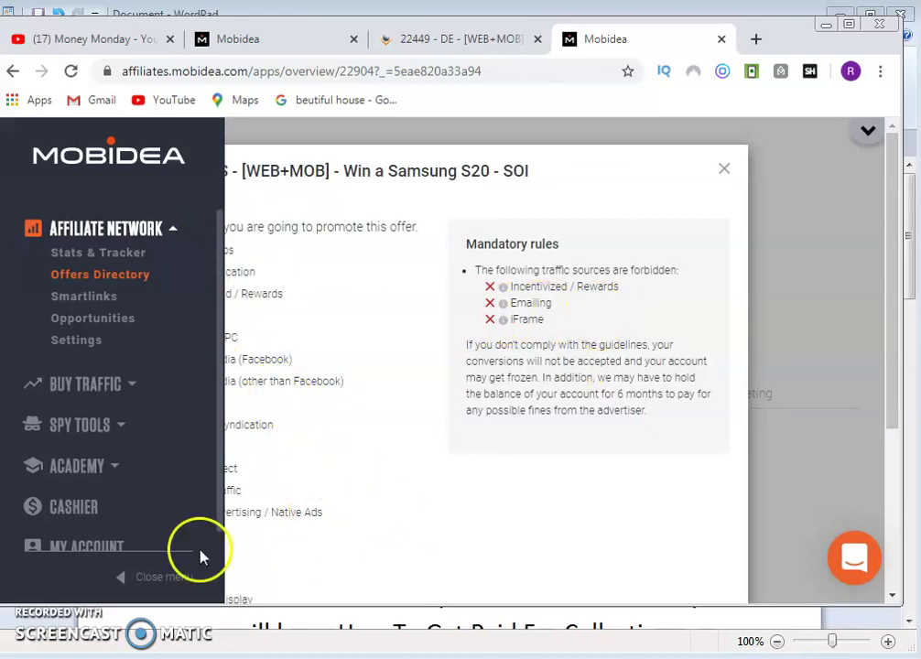
pyautogui.click(154, 582)
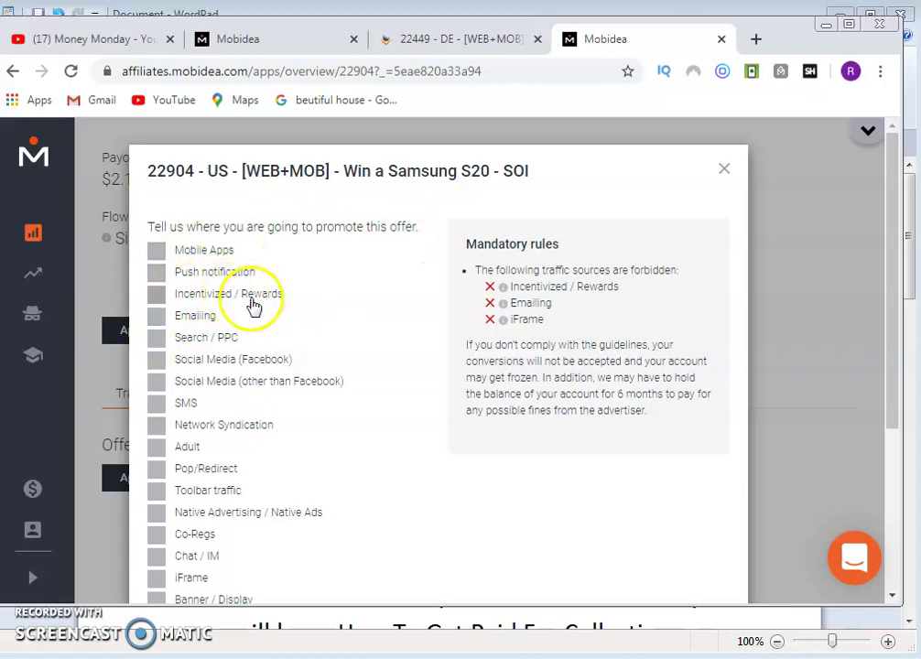
pyautogui.click(154, 318)
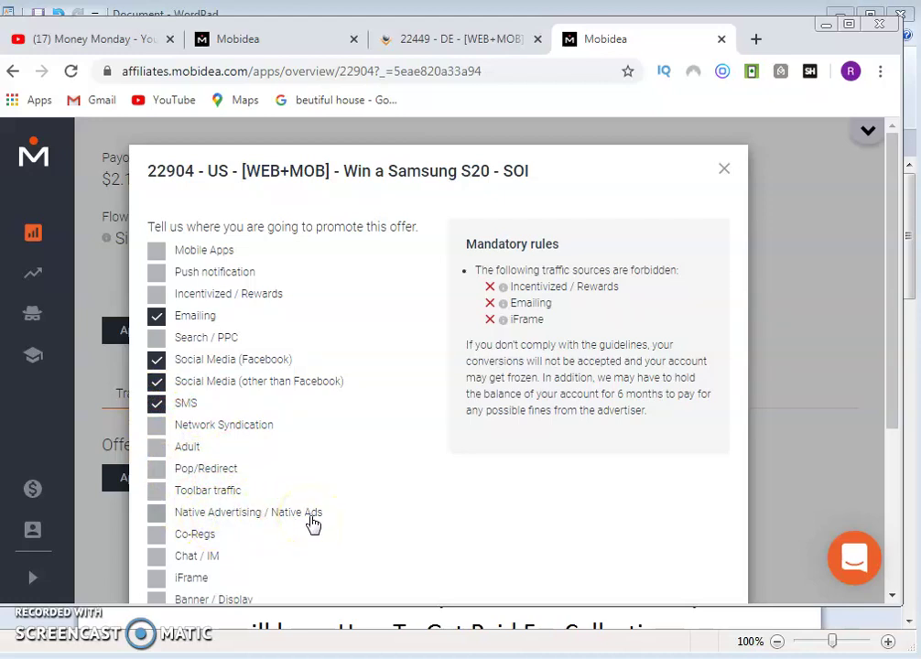
pyautogui.scroll(-2, 327, 489)
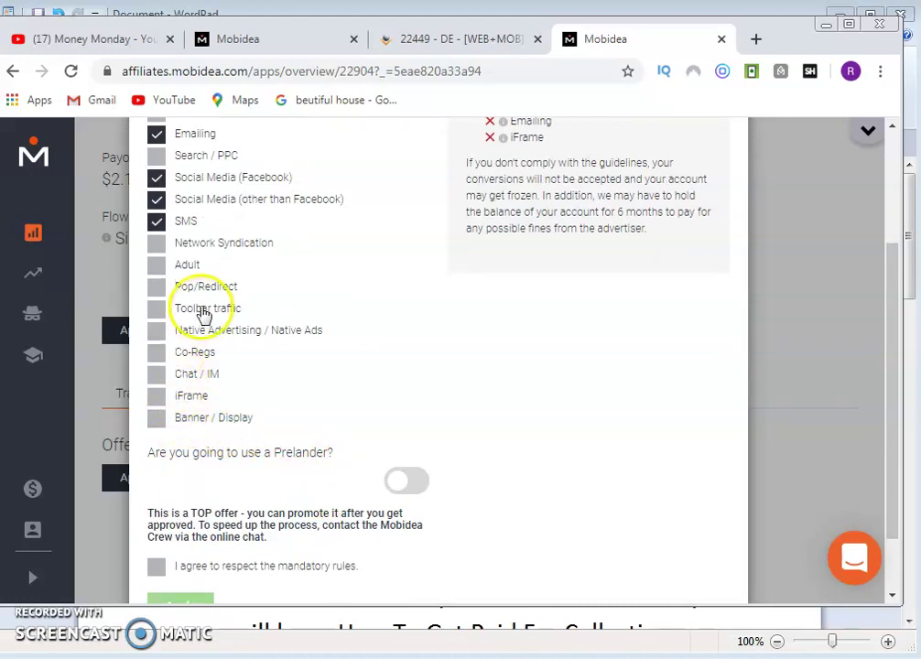
pyautogui.click(157, 374)
# Step: Agree to respect the mandatory rules and submit the Samsung S20 offer application
pyautogui.scroll(-2, 380, 373)
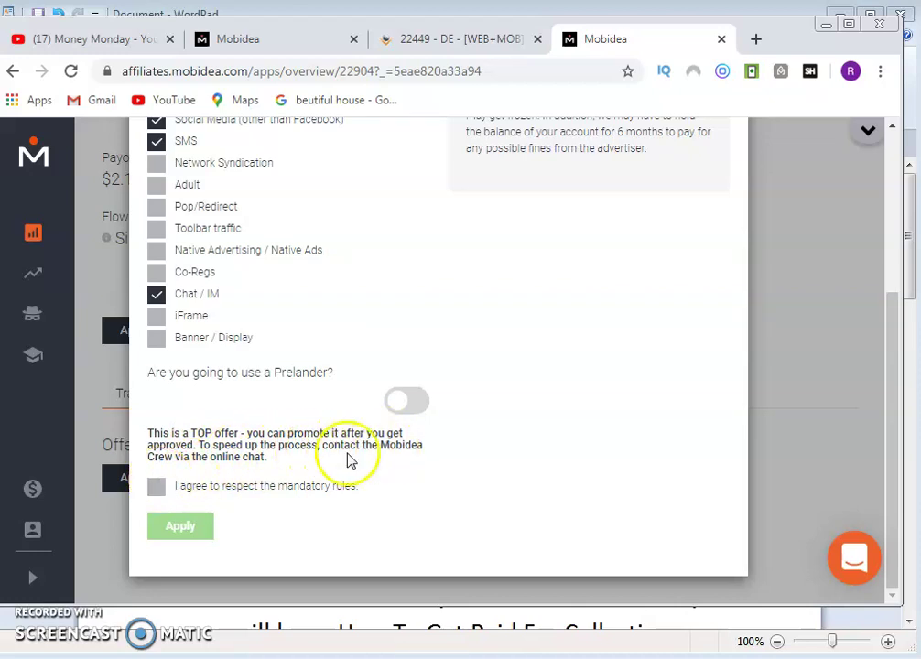
pyautogui.click(155, 488)
pyautogui.click(179, 528)
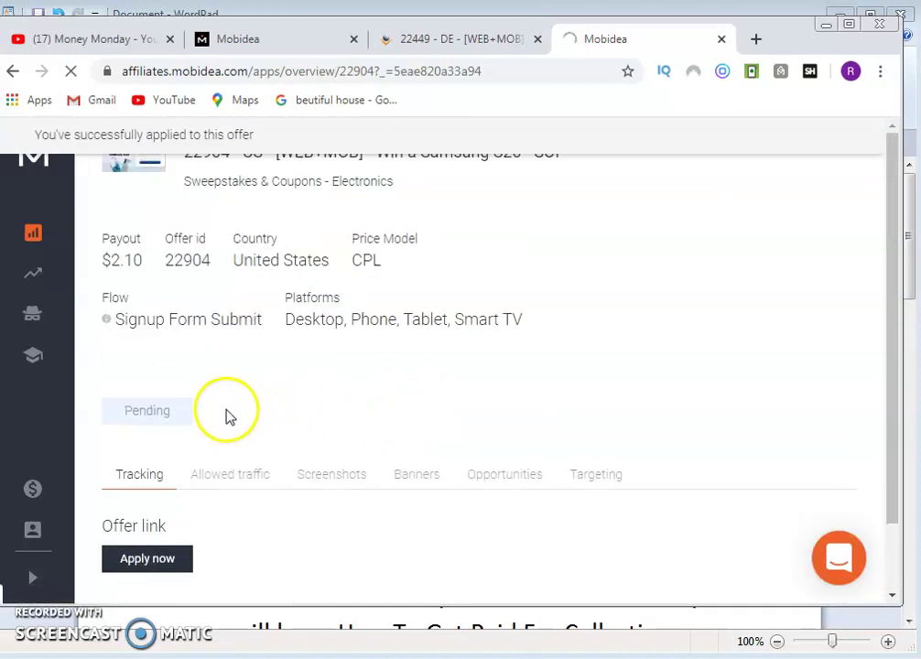
# Step: Open the affiliate network's Offers Directory and look over the listed offers and their payouts
pyautogui.click(33, 237)
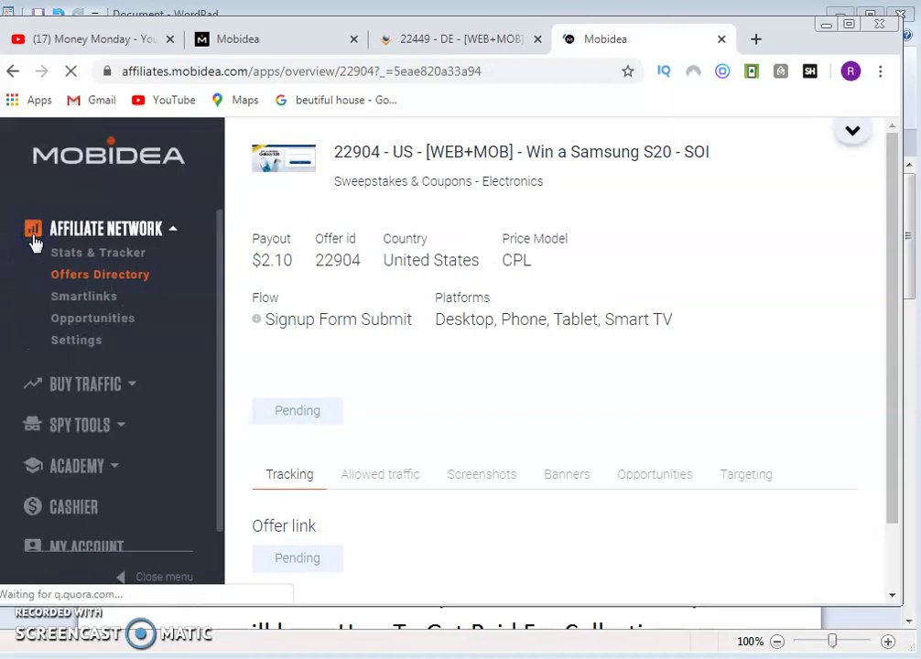
pyautogui.click(66, 276)
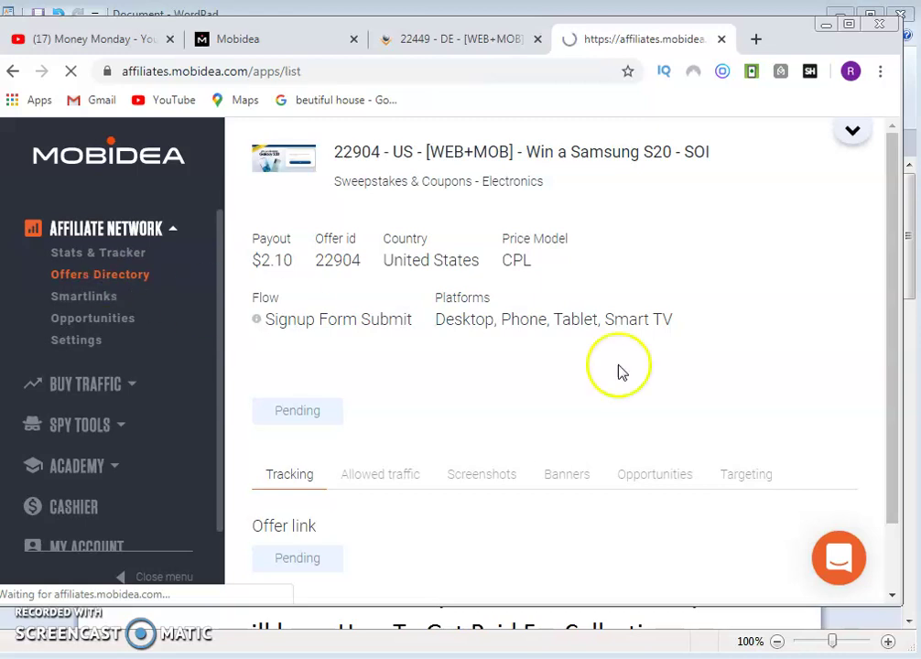
pyautogui.scroll(-3, 688, 375)
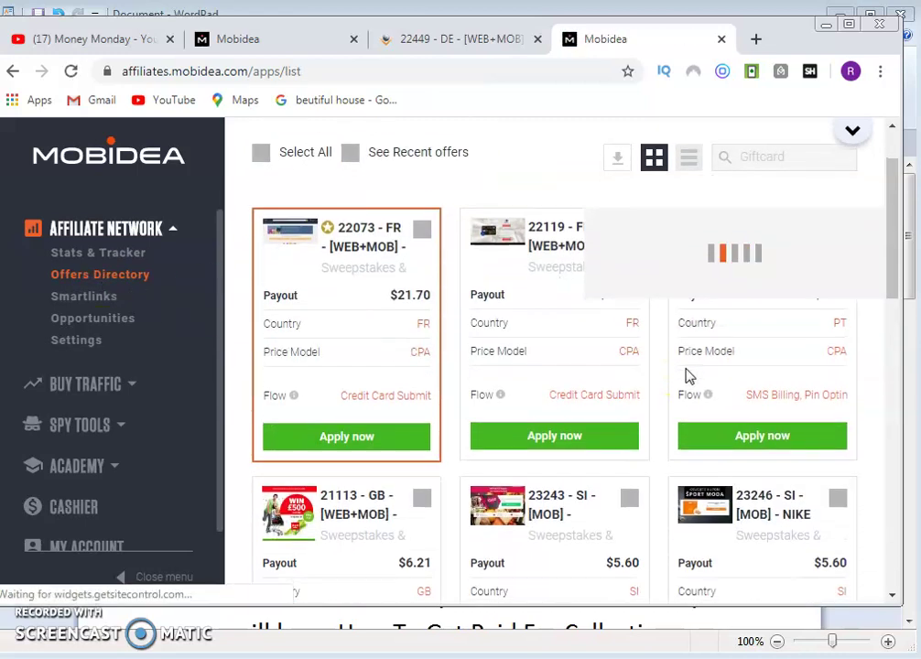
pyautogui.scroll(-1, 689, 376)
pyautogui.scroll(3, 688, 376)
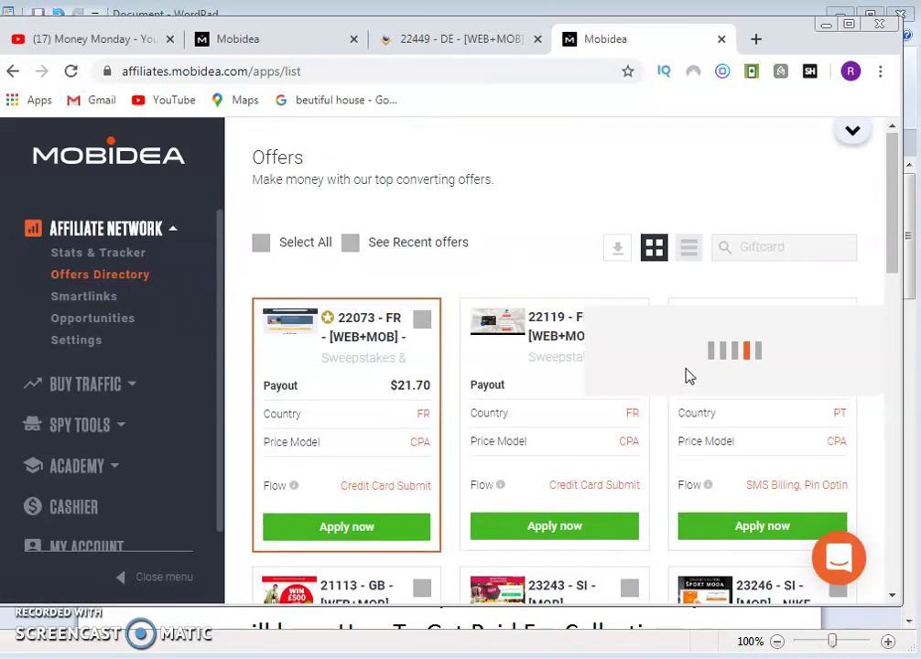
# Step: Check the MediaMarkt gift card offer on OfferVault, then search the Mobidea Offers Directory for Giftcard
pyautogui.click(762, 245)
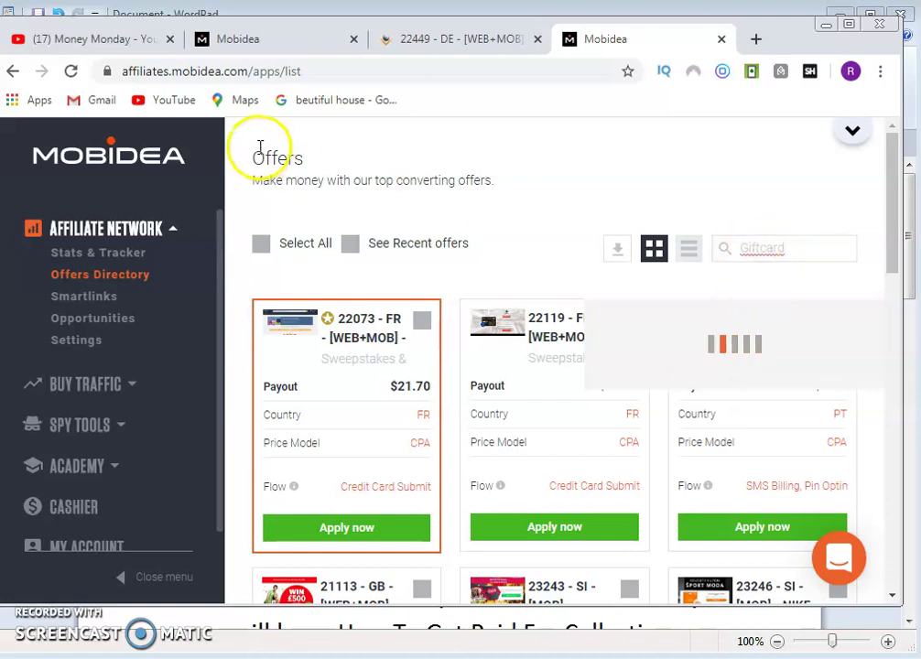
pyautogui.click(442, 42)
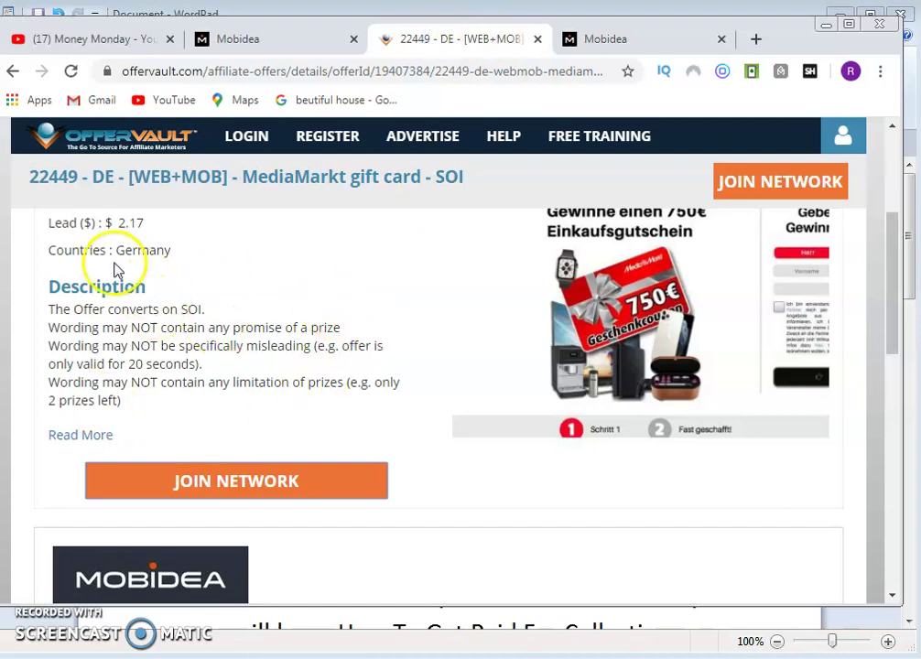
pyautogui.click(643, 40)
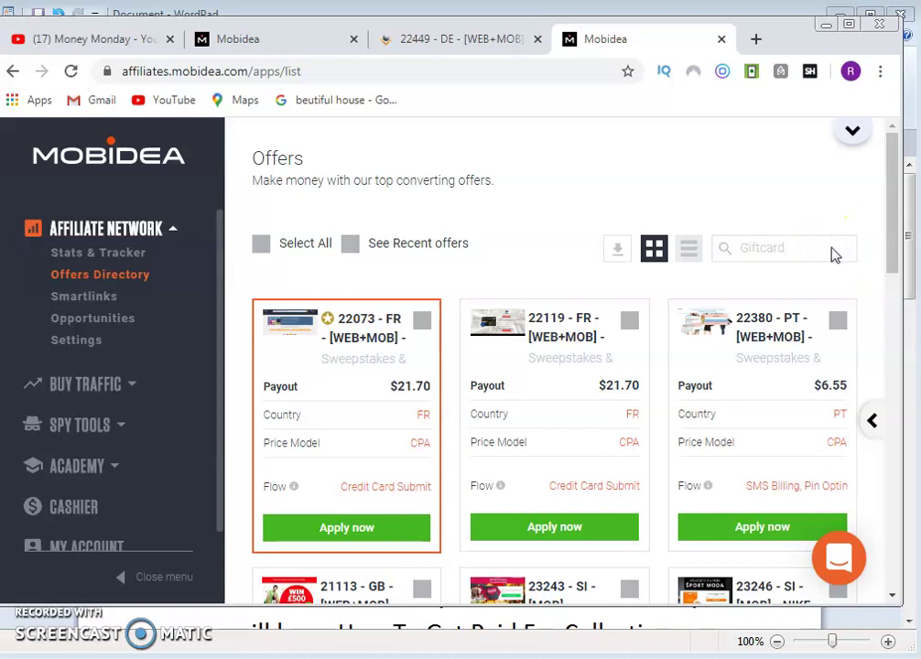
pyautogui.press('Return')
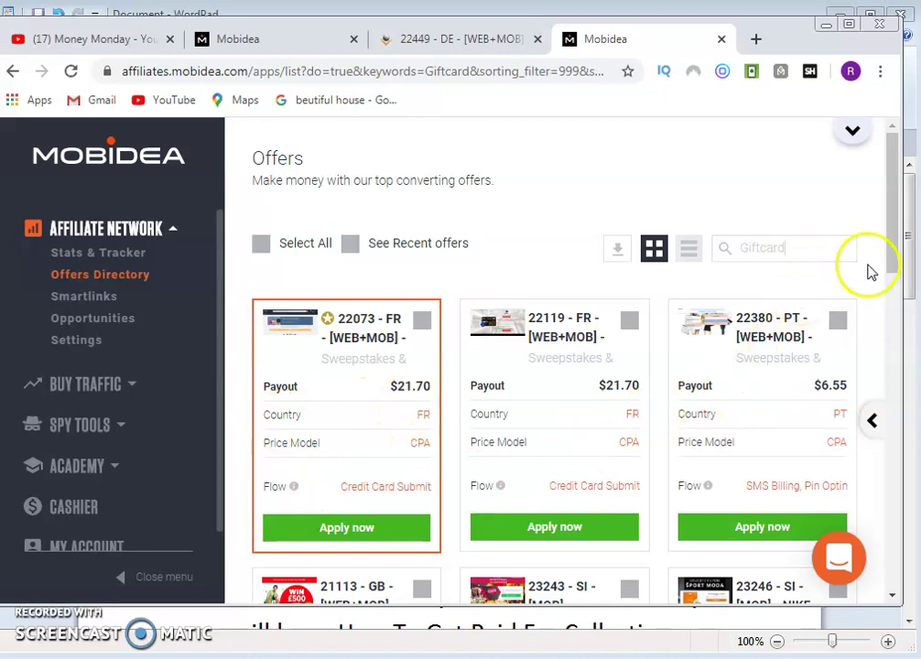
# Step: Look over the Giftcard search results, open the offer filters and choose the Giftcards sub category
pyautogui.scroll(-6, 871, 272)
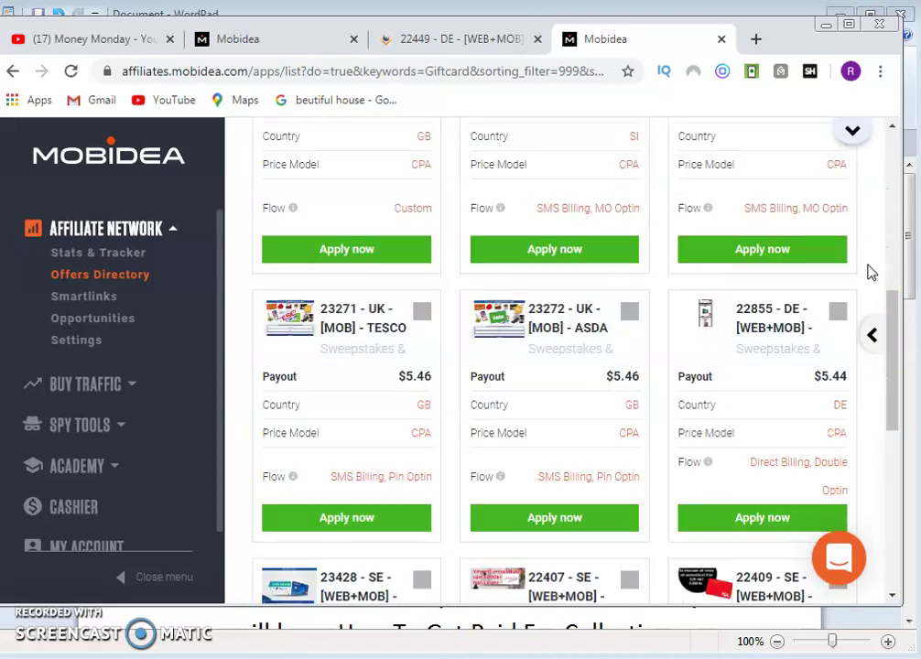
pyautogui.scroll(-3, 870, 272)
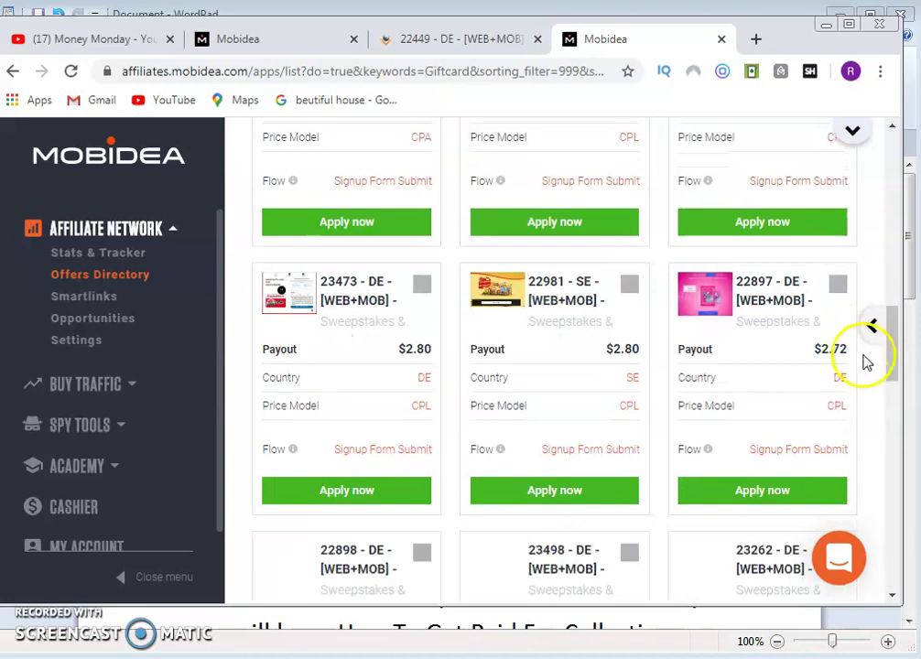
pyautogui.click(870, 341)
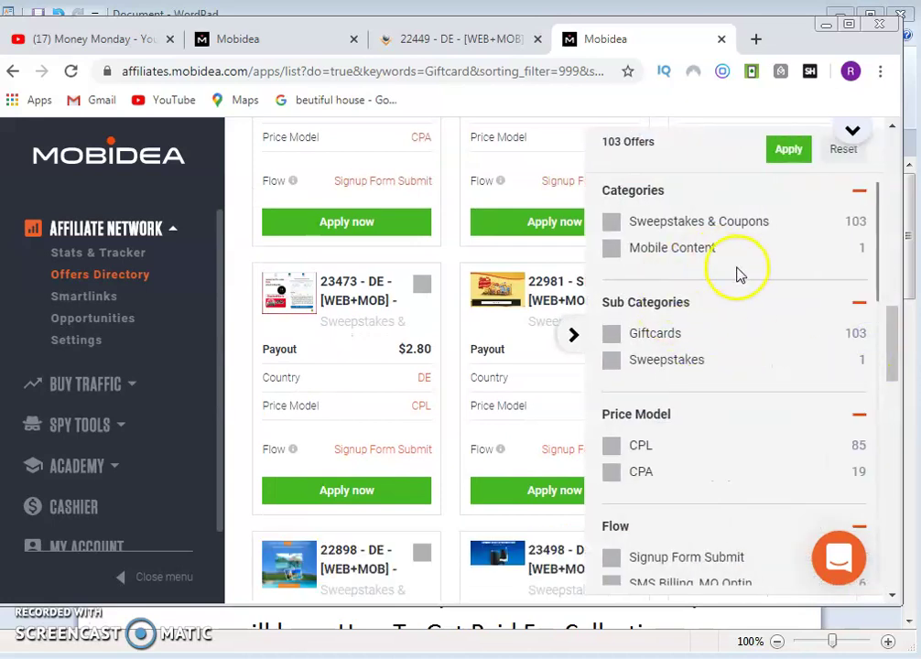
pyautogui.scroll(9, 771, 274)
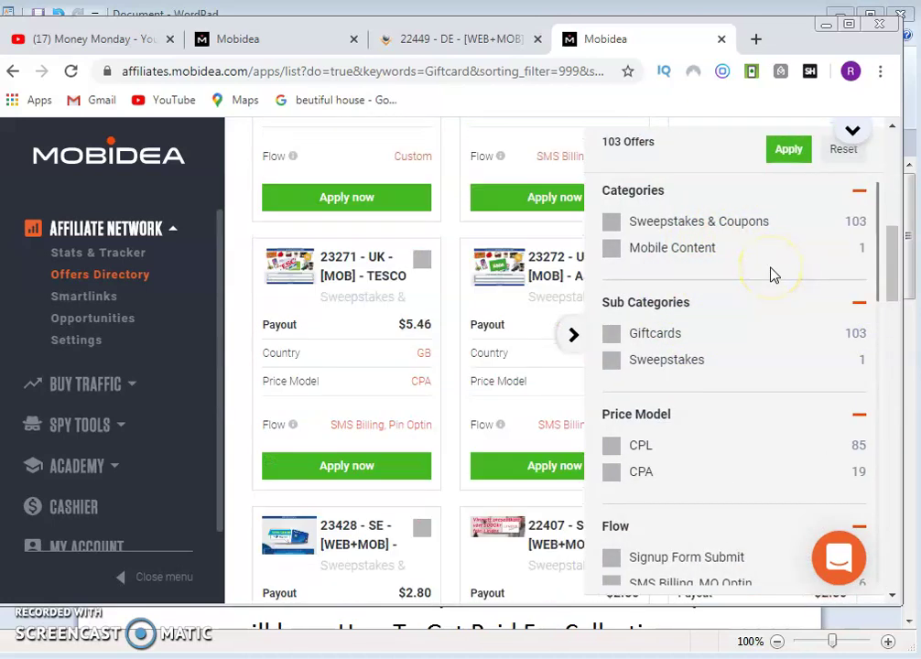
pyautogui.scroll(2, 770, 274)
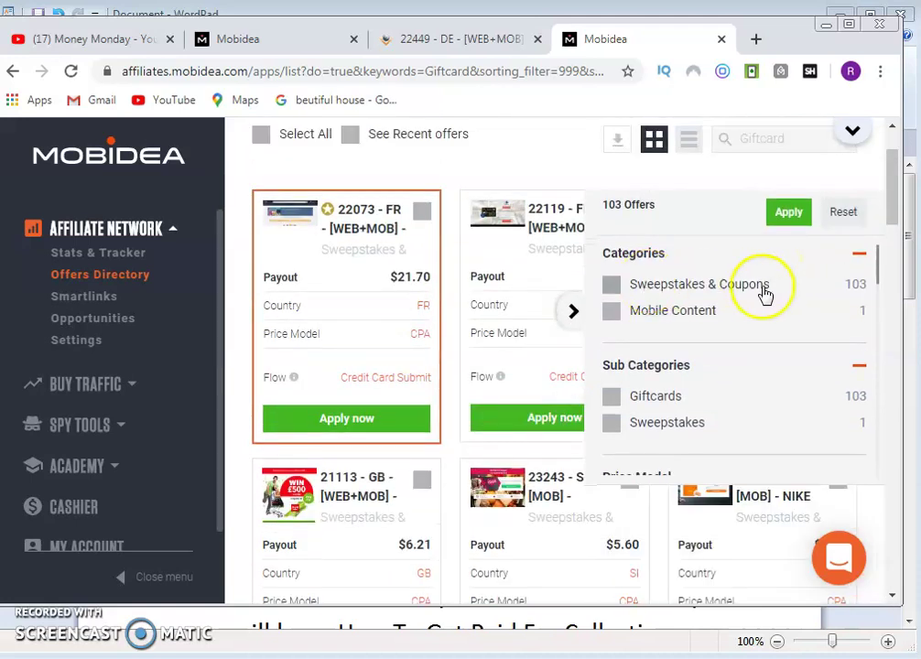
pyautogui.scroll(-2, 723, 325)
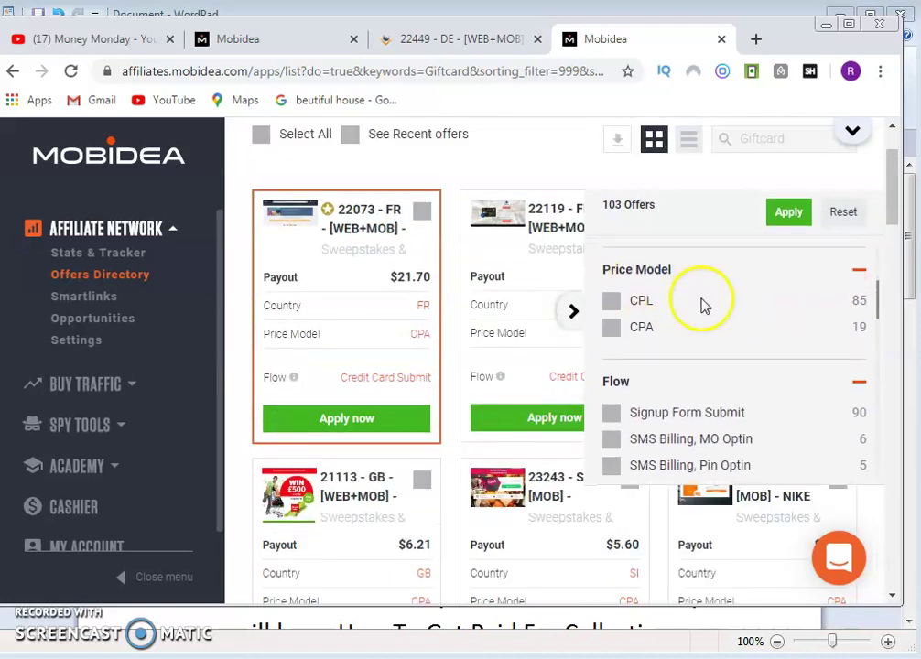
pyautogui.scroll(3, 688, 320)
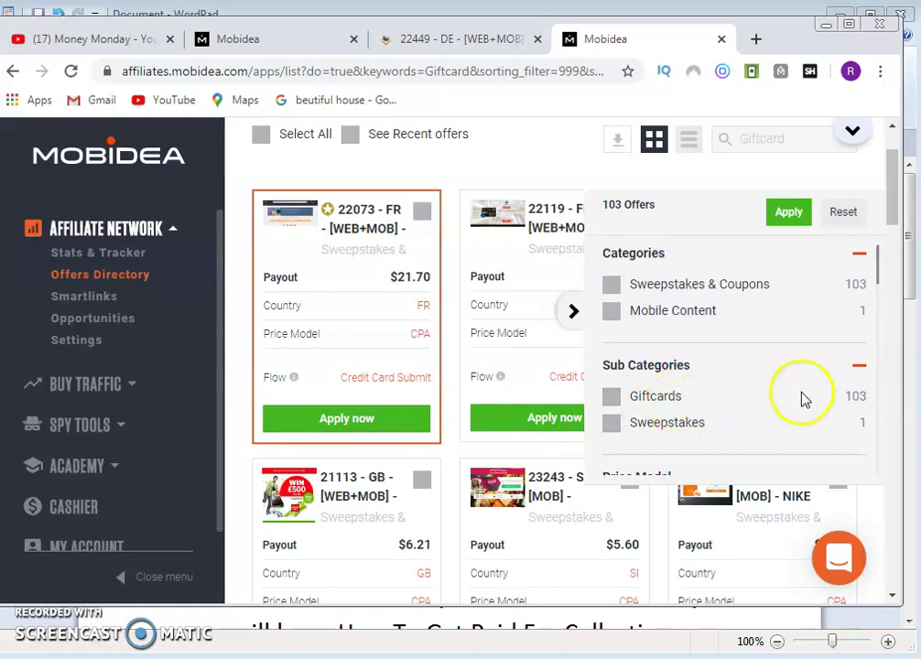
pyautogui.click(615, 400)
# Step: Review the price model, flow and country filters and limit the offers to the Signup Form Submit flow
pyautogui.scroll(-3, 753, 390)
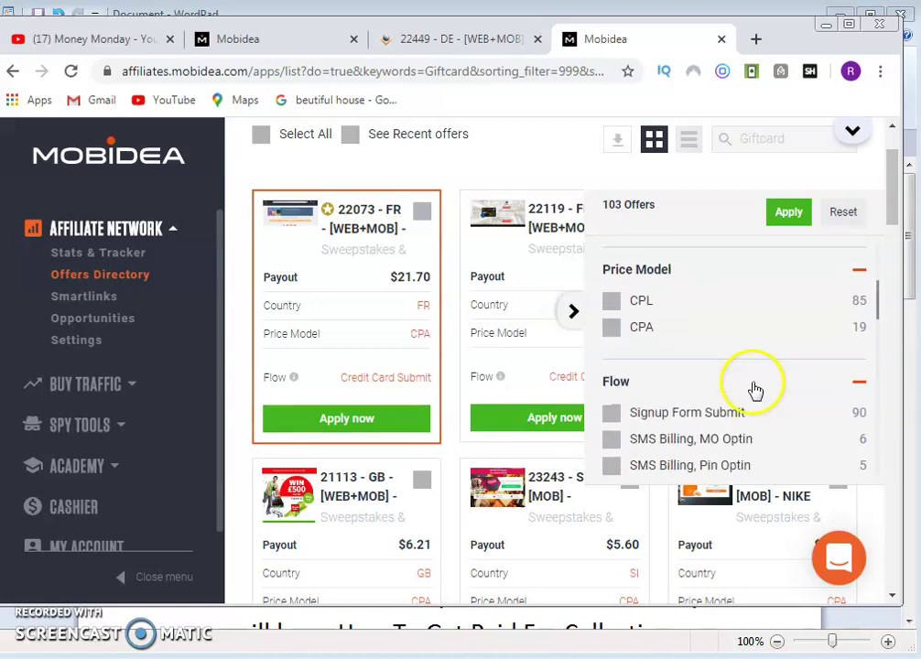
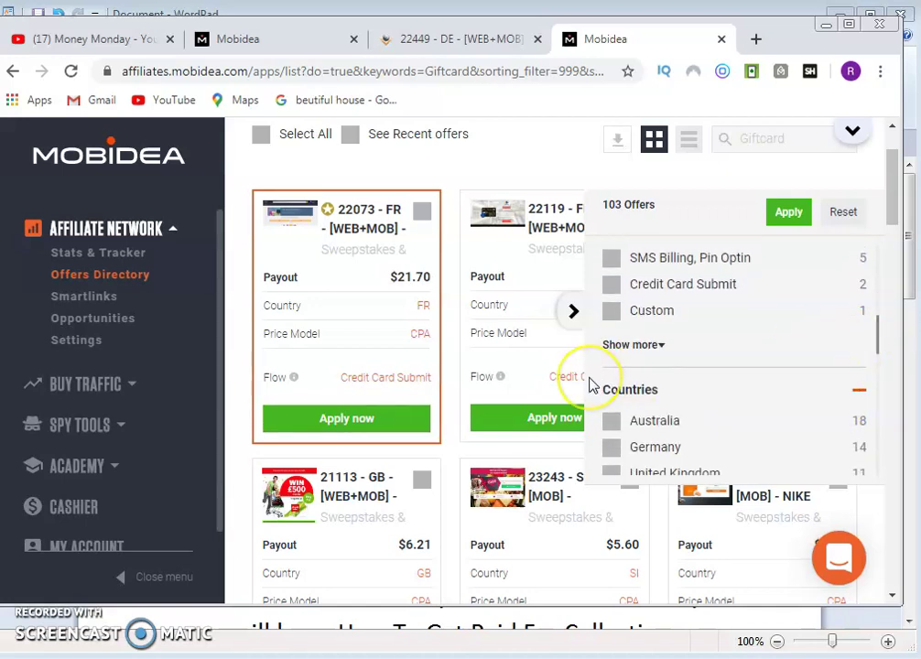
pyautogui.scroll(1, 590, 386)
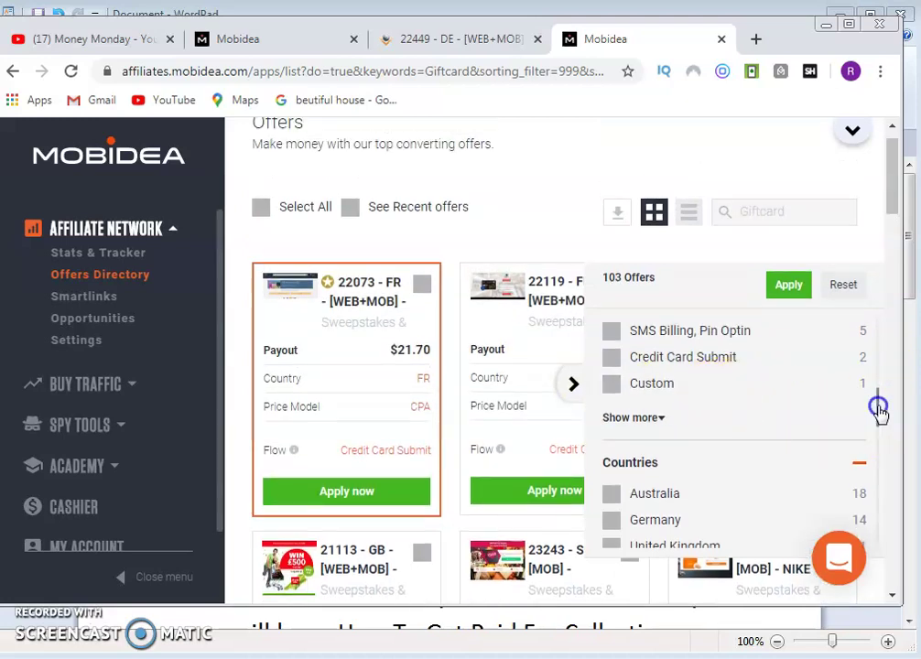
pyautogui.moveTo(877, 411); pyautogui.dragTo(877, 387)
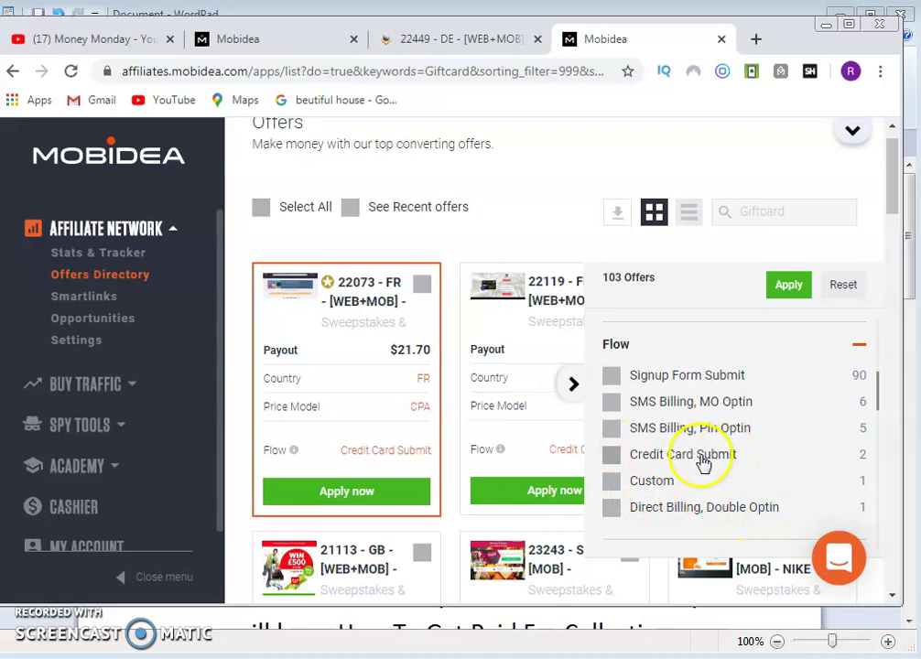
pyautogui.moveTo(876, 409); pyautogui.dragTo(874, 381)
pyautogui.click(609, 461)
# Step: Set the payout filter's minimum to $1.2 with a maximum of $21.7, dismiss the pop-up advert and apply the filters
pyautogui.moveTo(876, 382); pyautogui.dragTo(878, 498)
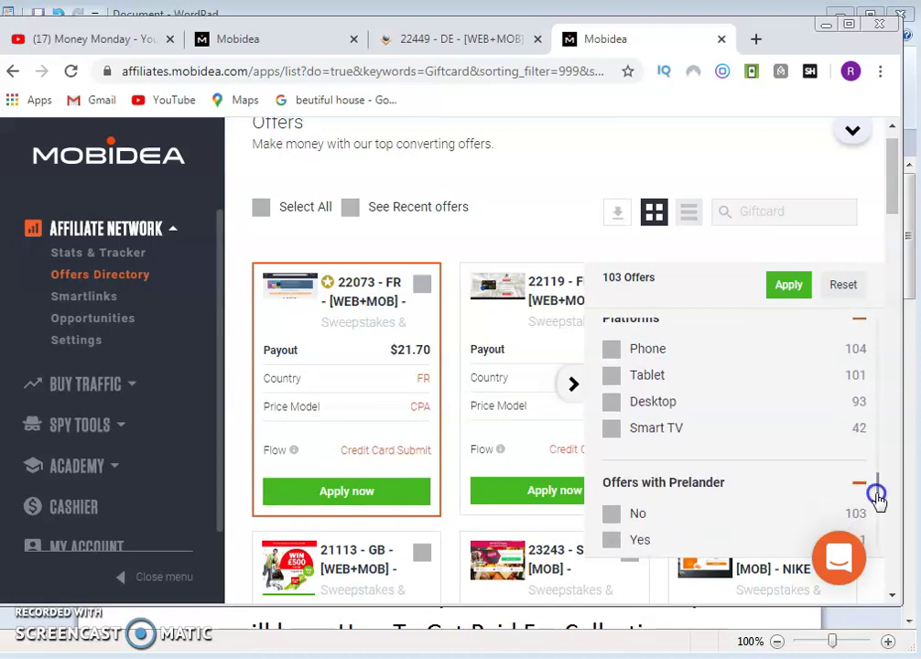
pyautogui.moveTo(878, 503); pyautogui.dragTo(880, 521)
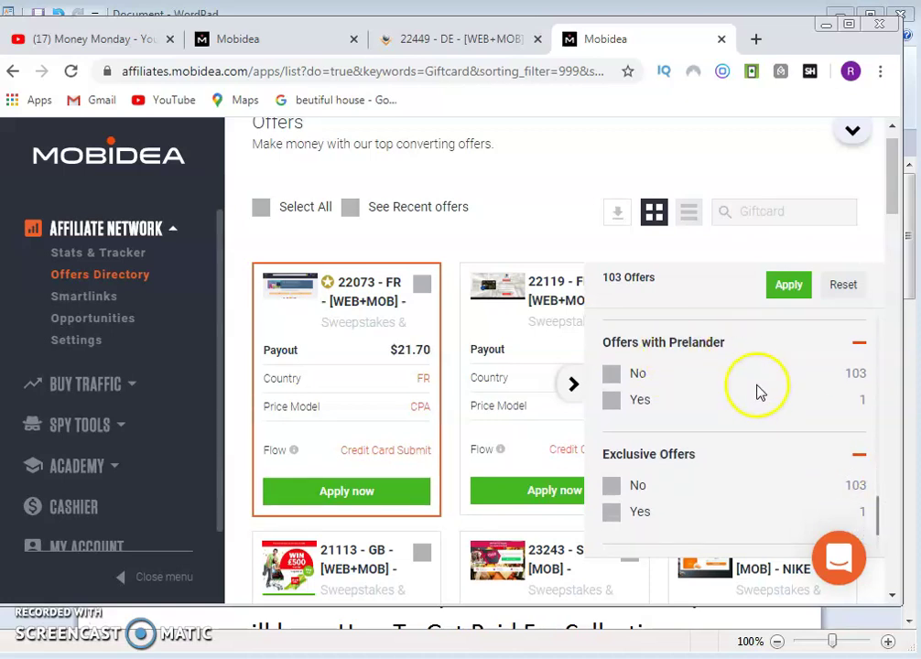
pyautogui.click(878, 527)
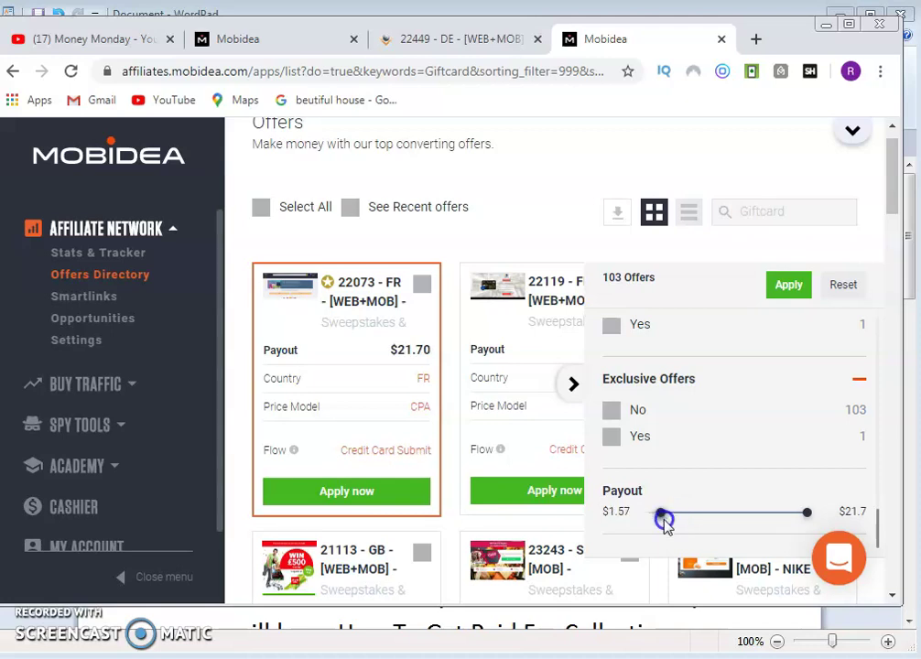
pyautogui.moveTo(663, 518); pyautogui.dragTo(659, 518)
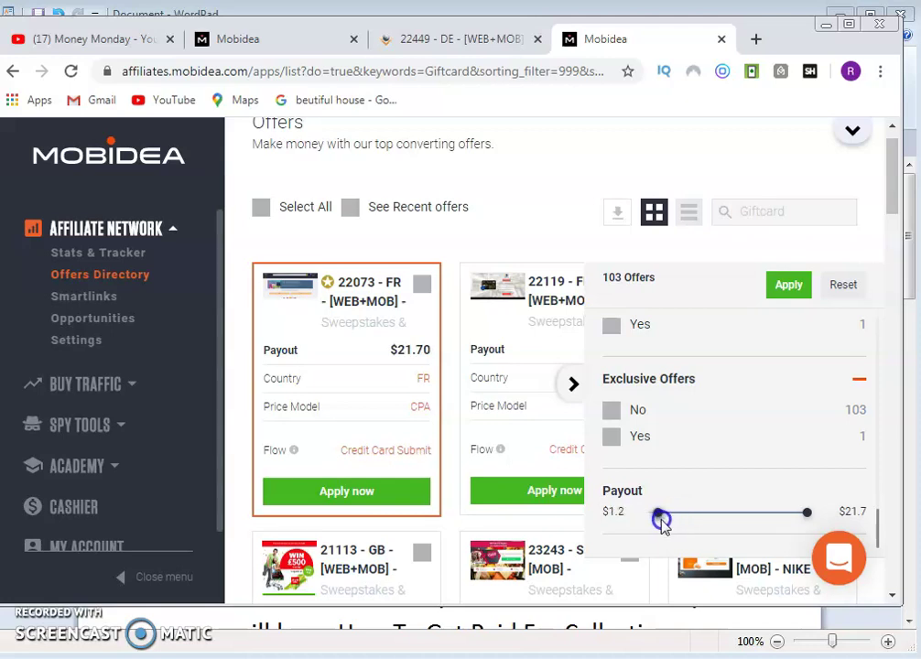
pyautogui.scroll(-2, 859, 367)
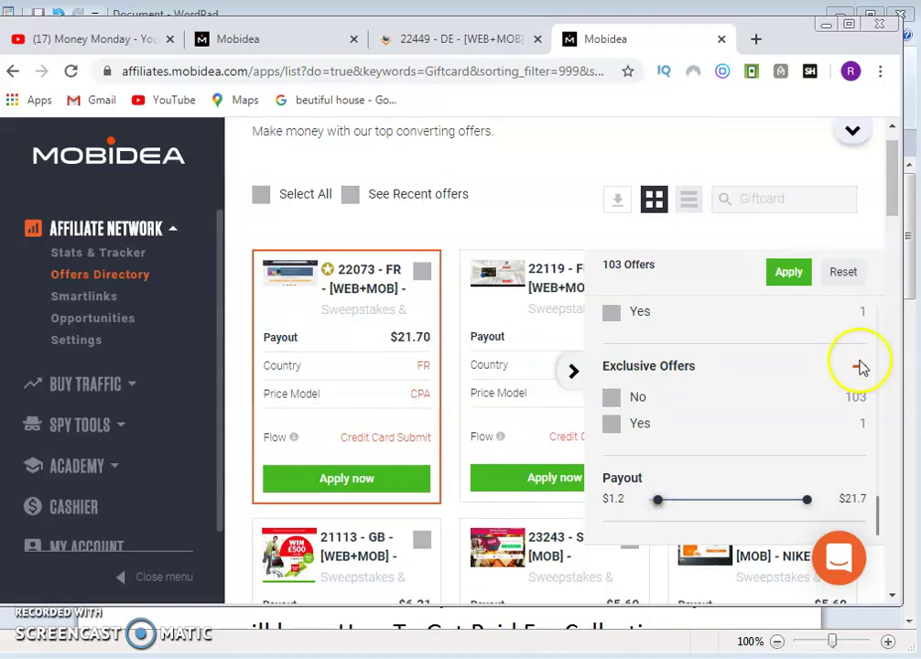
pyautogui.click(903, 375)
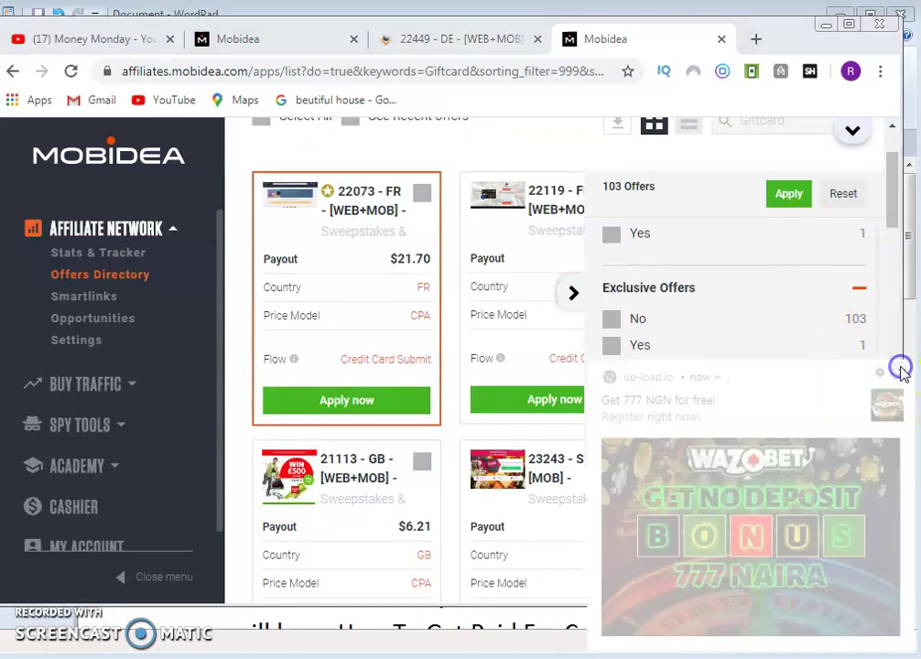
pyautogui.click(789, 200)
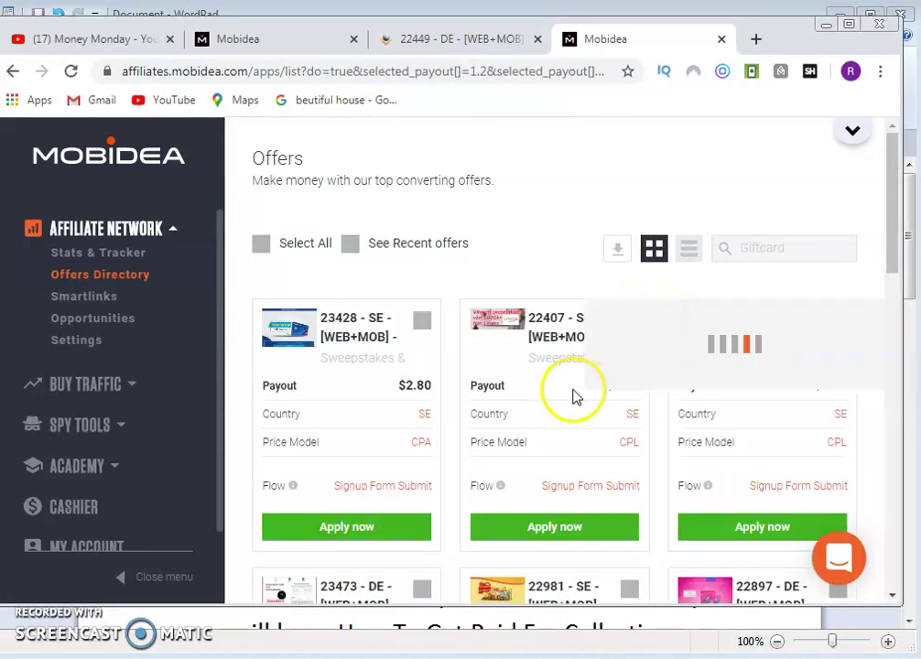
# Step: Start an application for offer 22407 - SE - Lindex - CPL, collapse the side navigation and agree to respect the mandatory rules
pyautogui.scroll(-1, 571, 386)
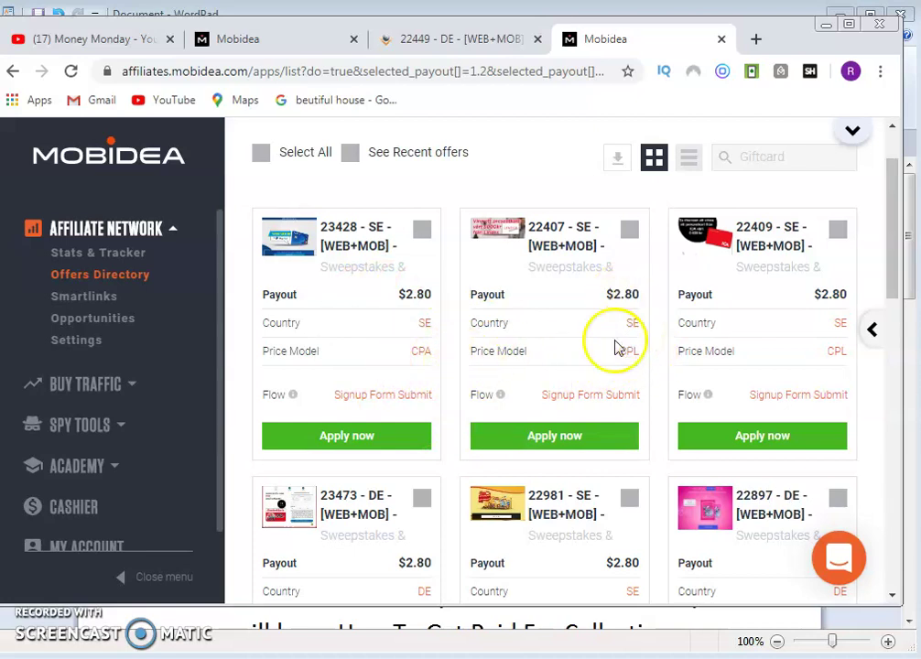
pyautogui.click(542, 437)
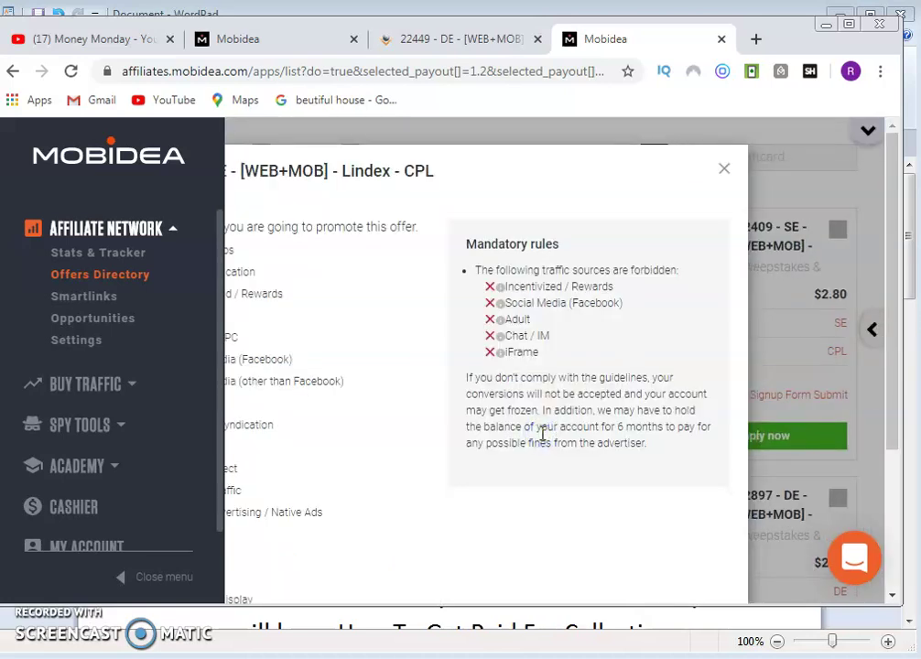
pyautogui.scroll(-2, 540, 426)
pyautogui.click(169, 575)
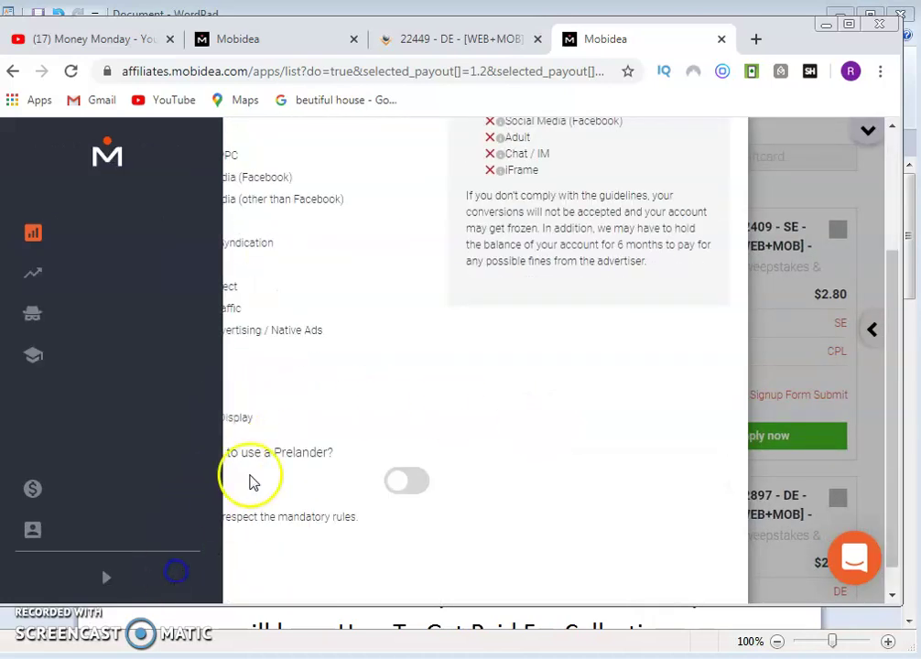
pyautogui.click(158, 529)
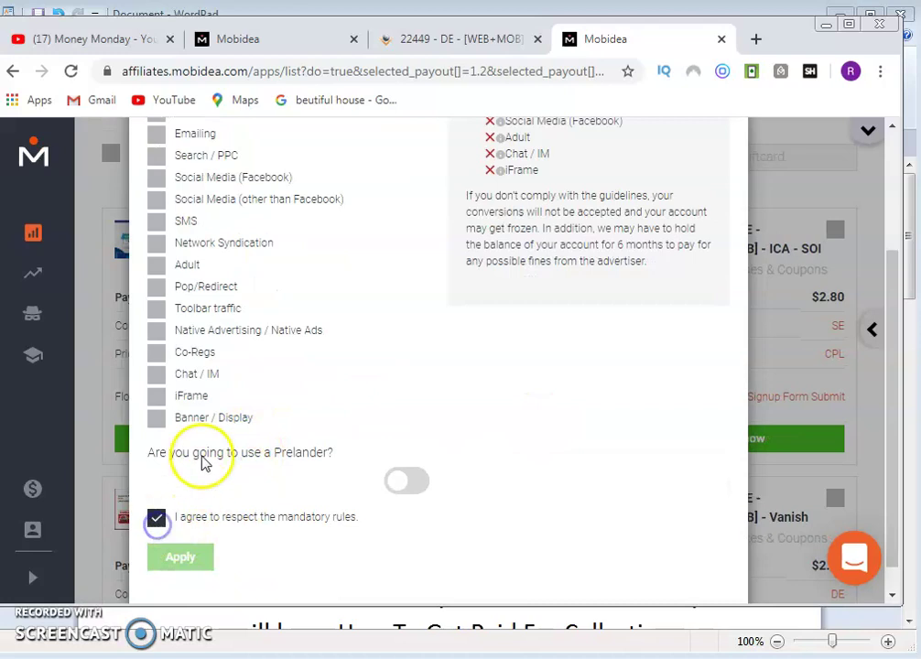
# Step: Choose Emailing, Search / PPC, both Social Media options and Chat / IM as the Lindex offer's promotion channels and submit the application
pyautogui.scroll(2, 201, 457)
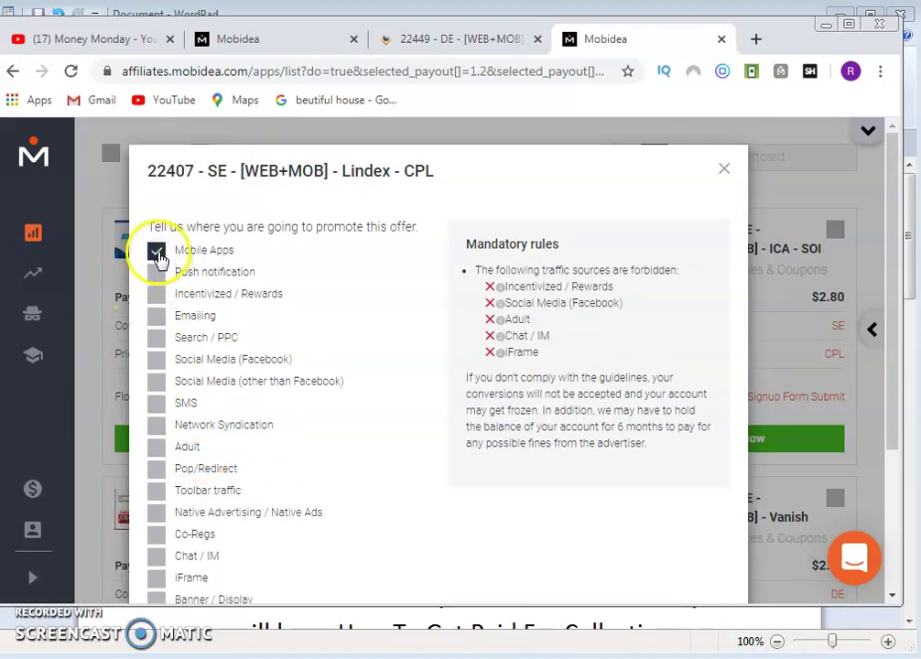
pyautogui.click(157, 323)
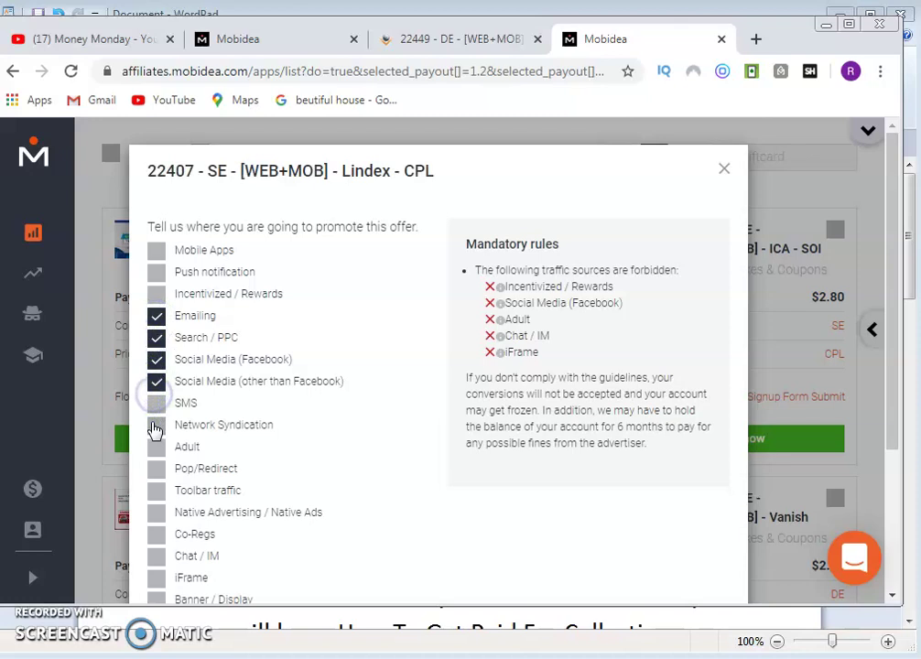
pyautogui.scroll(-1, 185, 493)
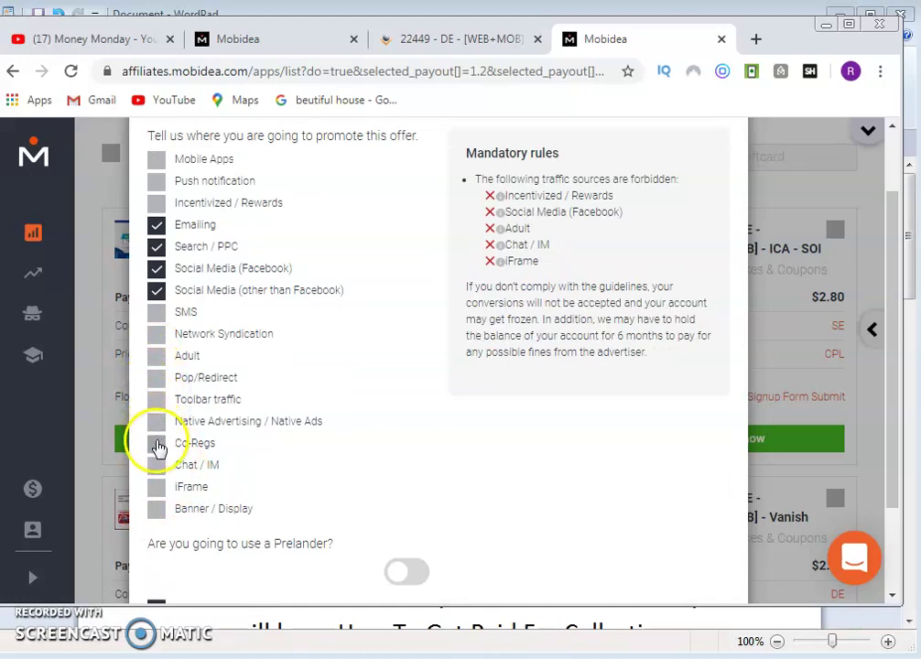
pyautogui.click(157, 470)
pyautogui.scroll(-2, 329, 431)
pyautogui.click(181, 526)
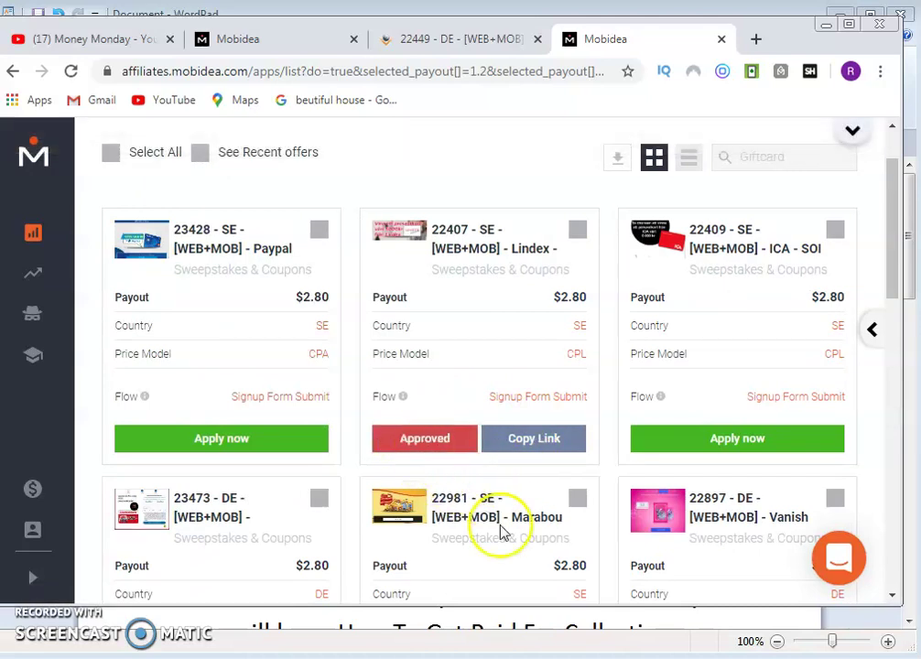
# Step: Copy the Lindex offer's link and open its overview page to examine the tracking details and offer link
pyautogui.click(535, 446)
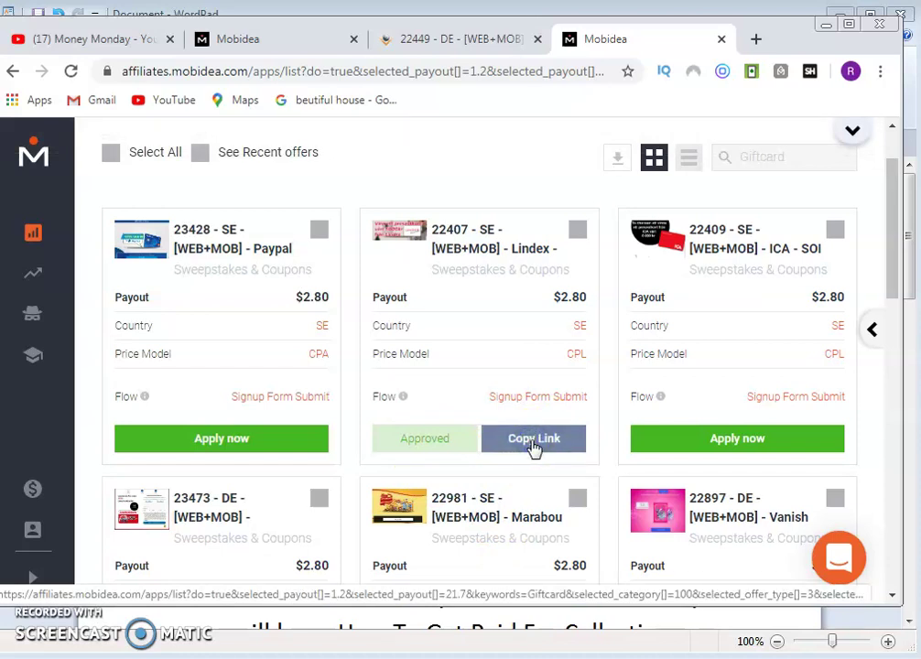
pyautogui.scroll(-1, 534, 412)
pyautogui.scroll(2, 534, 384)
pyautogui.click(478, 322)
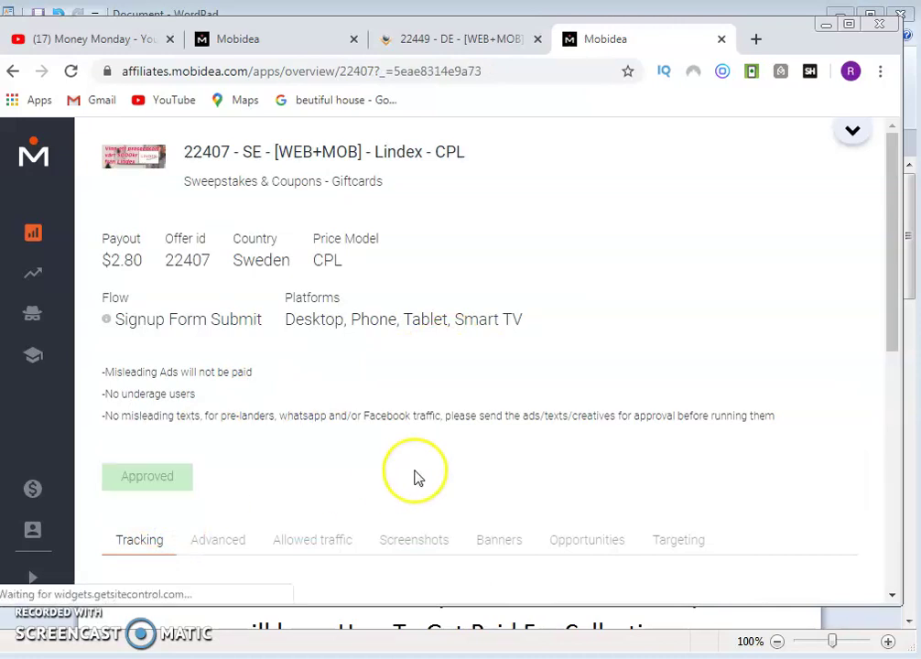
pyautogui.scroll(-4, 413, 476)
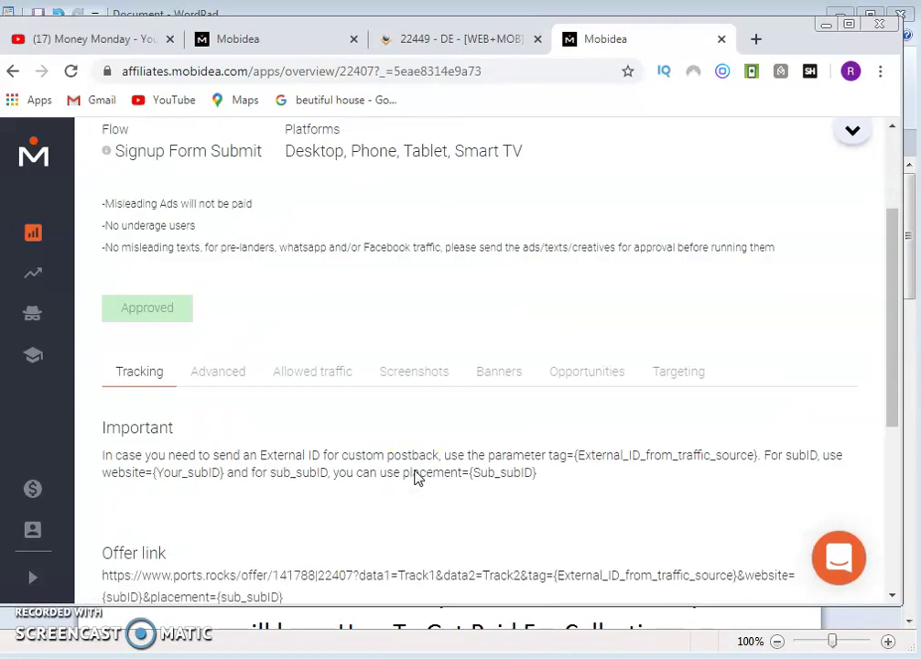
pyautogui.scroll(-2, 414, 477)
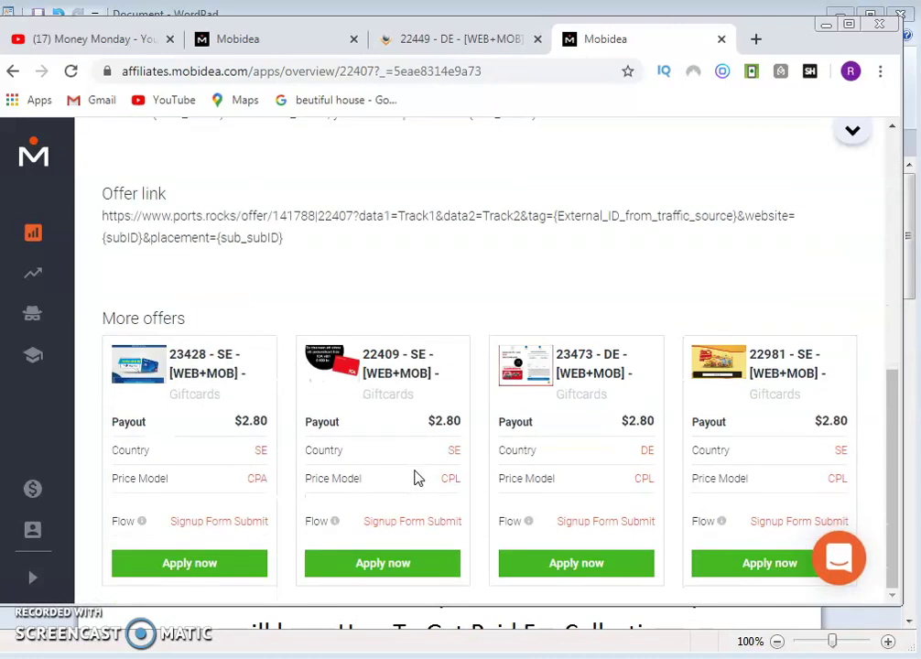
pyautogui.scroll(4, 414, 476)
pyautogui.scroll(-2, 415, 469)
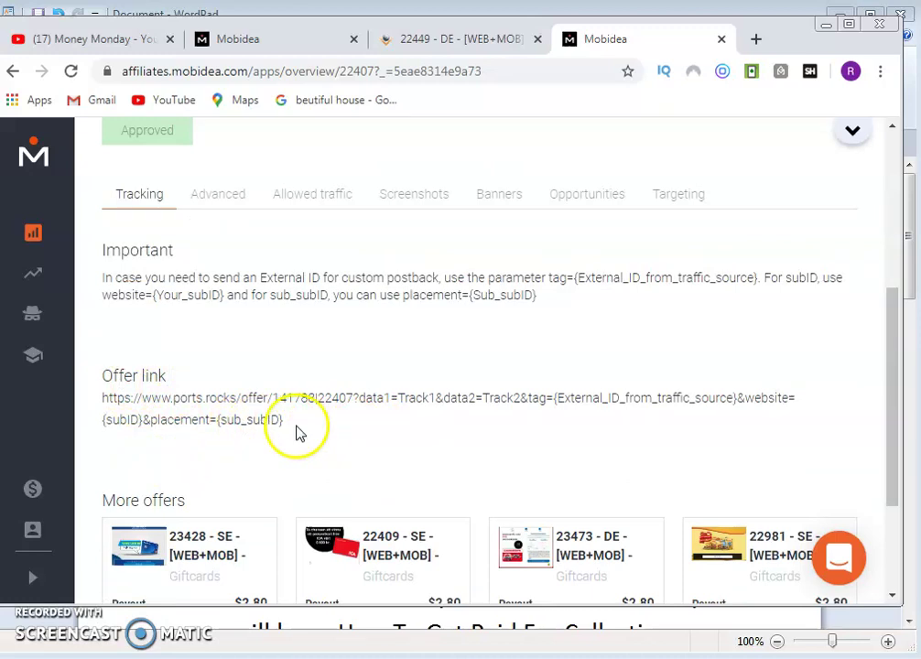
# Step: Select the Lindex offer's complete offer link in the tracking details and copy it
pyautogui.moveTo(105, 395); pyautogui.dragTo(348, 399)
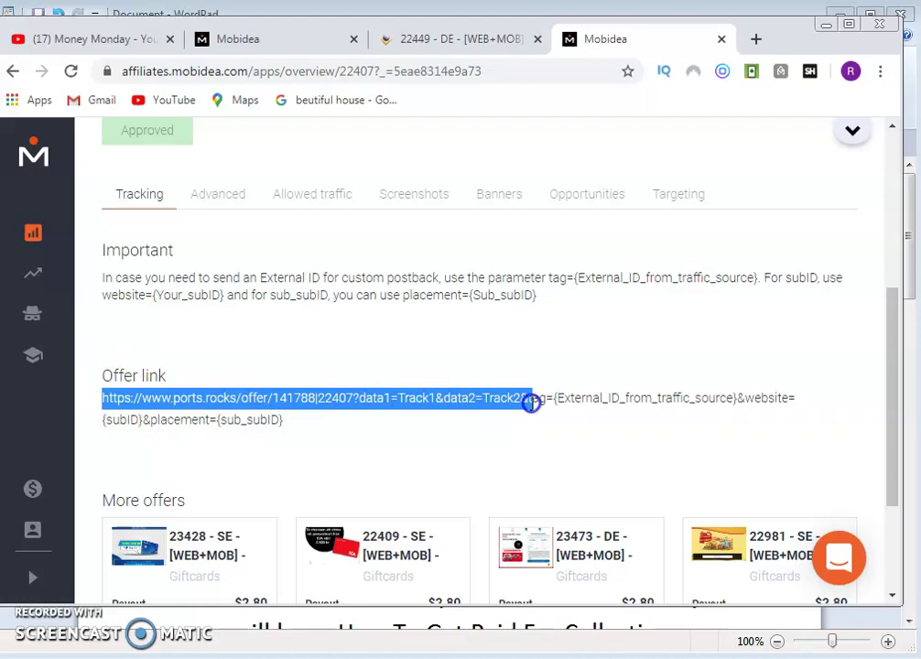
pyautogui.moveTo(531, 404); pyautogui.dragTo(531, 440)
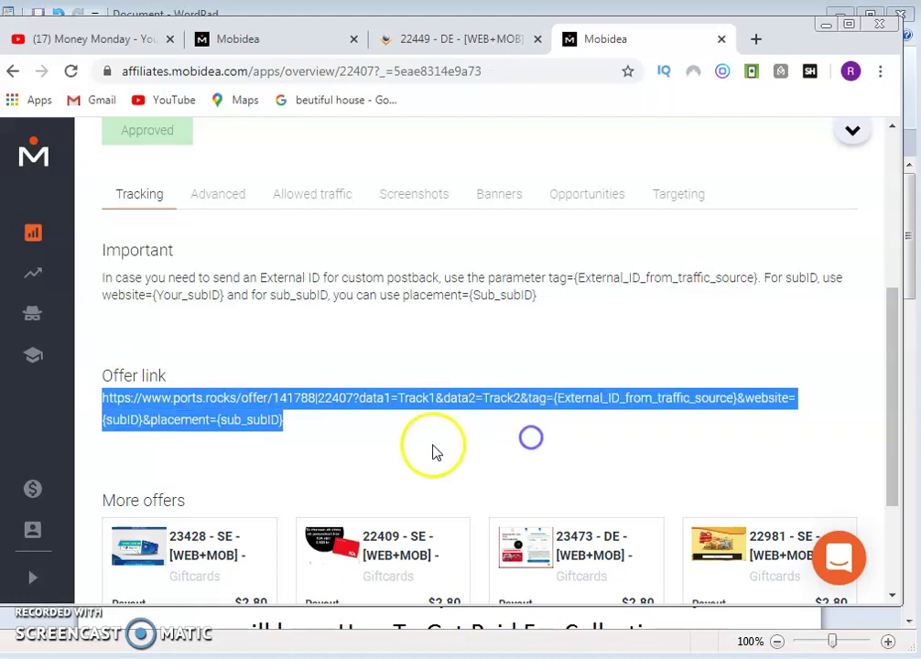
pyautogui.rightClick(426, 398)
pyautogui.click(448, 415)
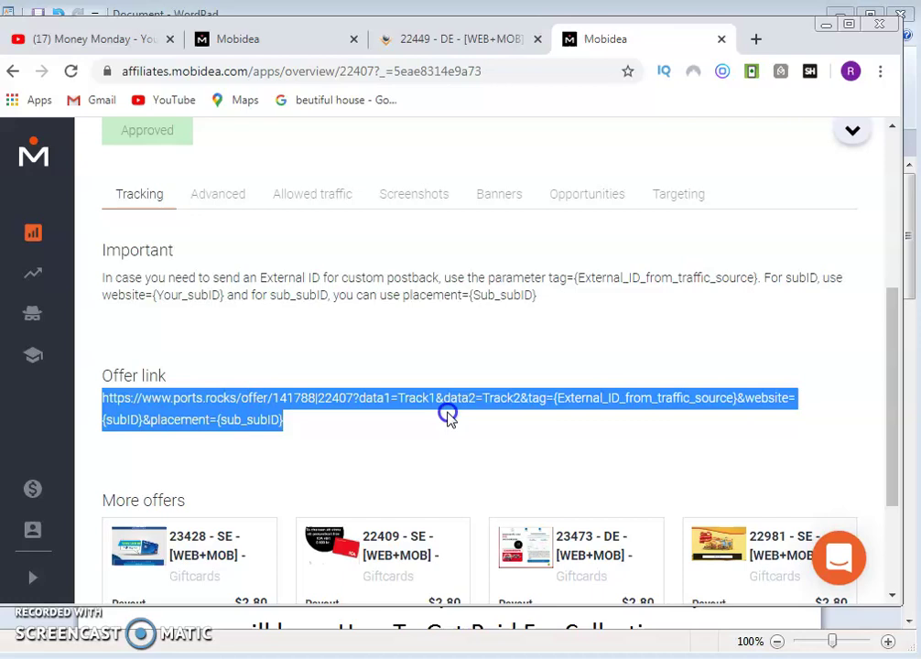
# Step: Examine the Lindex offer's advanced details, allowed traffic types and screenshots, along with its payout and promotion rules
pyautogui.scroll(3, 436, 429)
pyautogui.scroll(-1, 366, 434)
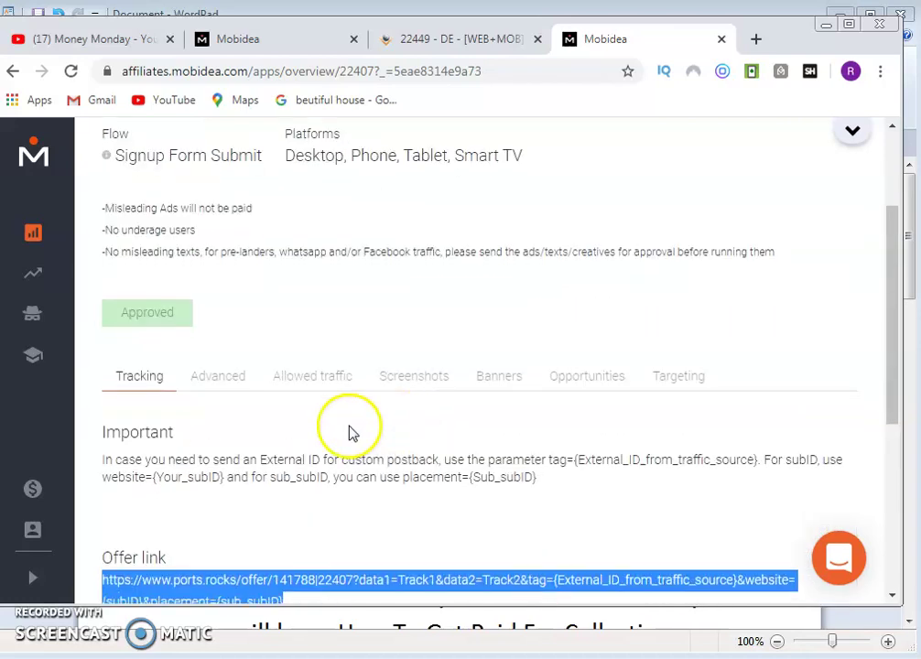
pyautogui.click(221, 383)
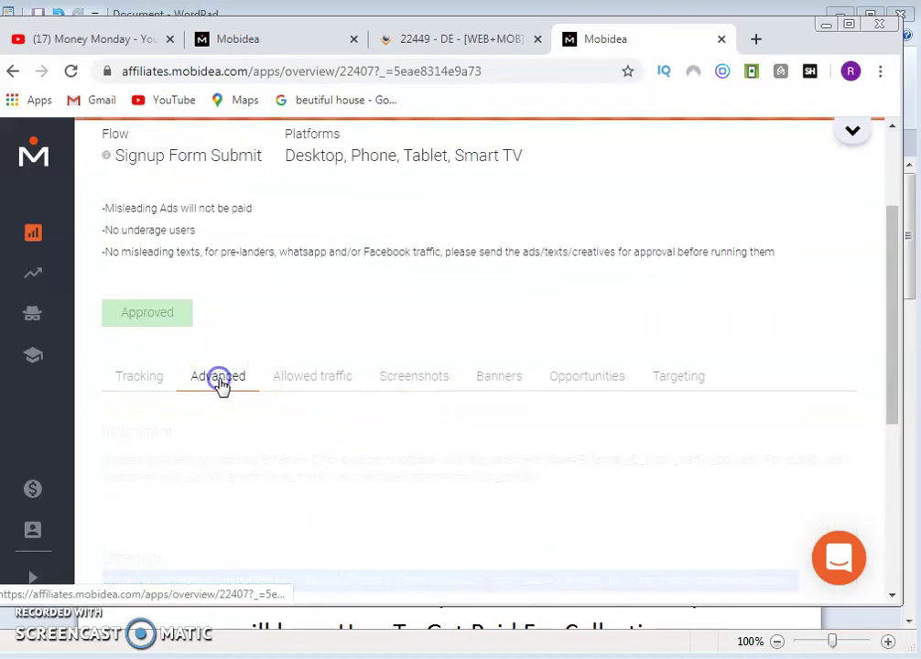
pyautogui.click(318, 383)
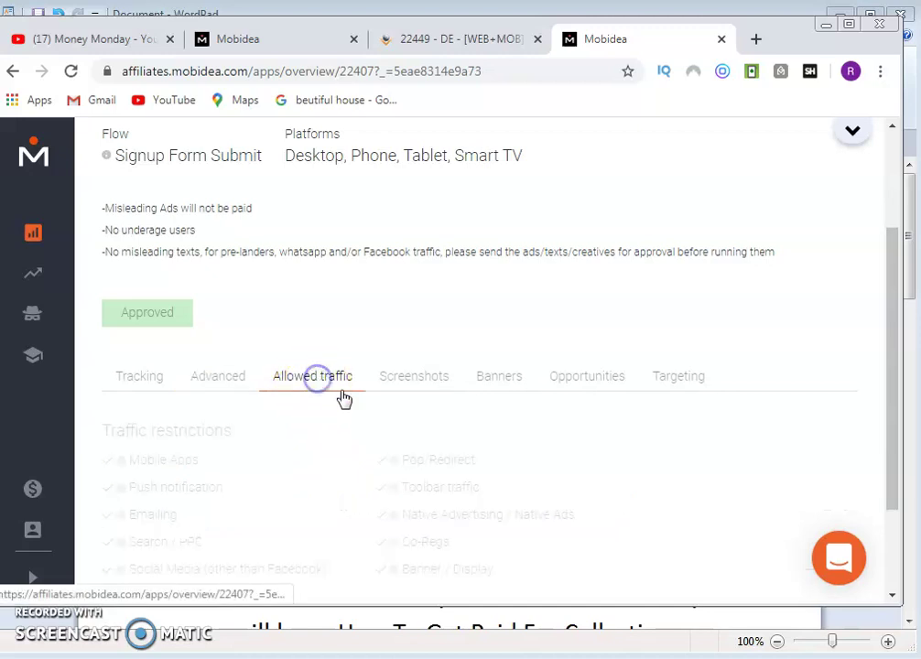
pyautogui.scroll(-1, 343, 402)
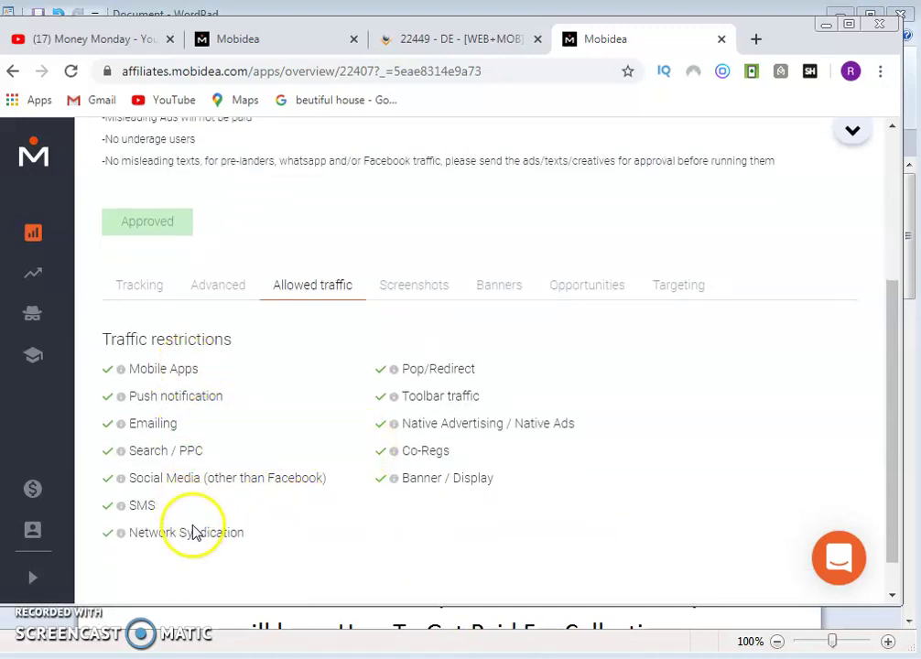
pyautogui.click(421, 285)
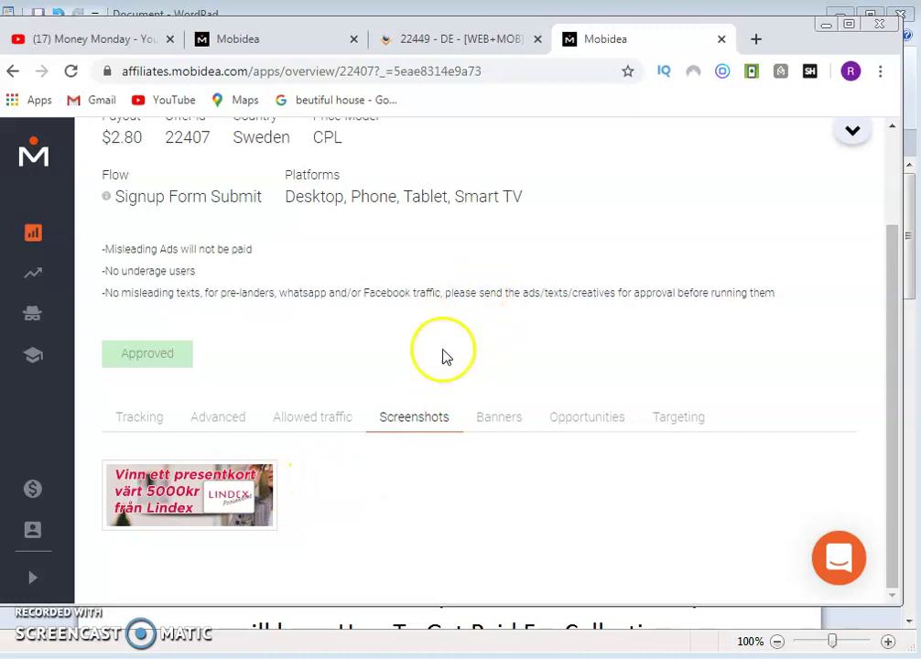
pyautogui.scroll(2, 444, 355)
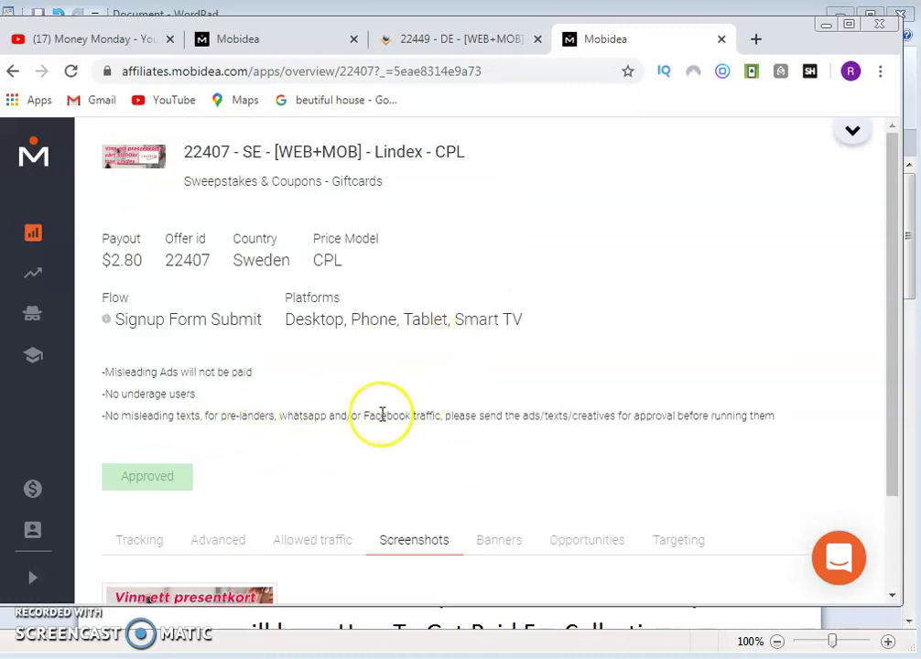
pyautogui.scroll(-2, 382, 414)
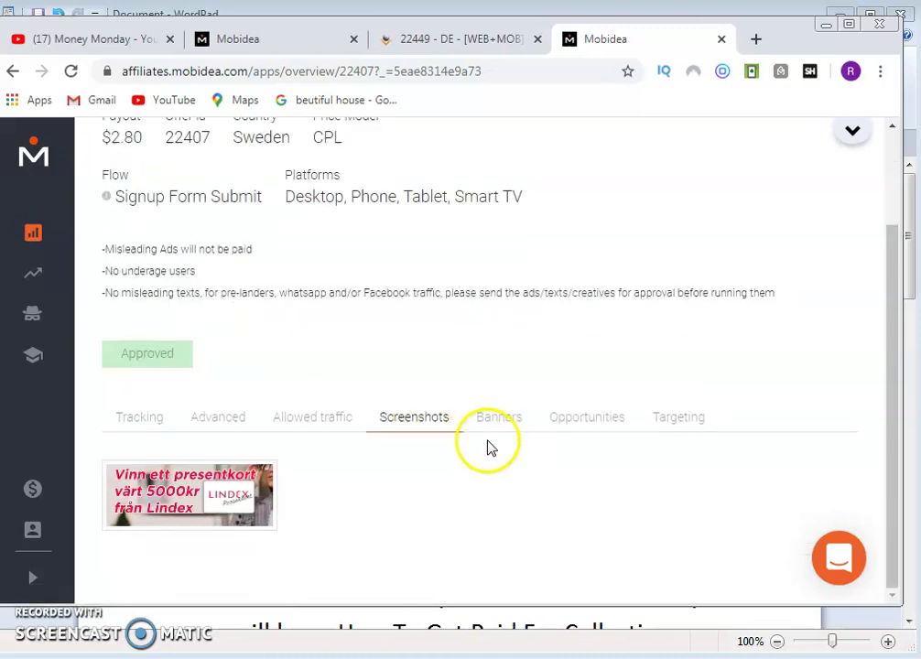
# Step: Examine the Lindex offer's banners, opportunities statistics and targeting details, including the supported operators and signup flow
pyautogui.click(500, 423)
pyautogui.scroll(-4, 502, 429)
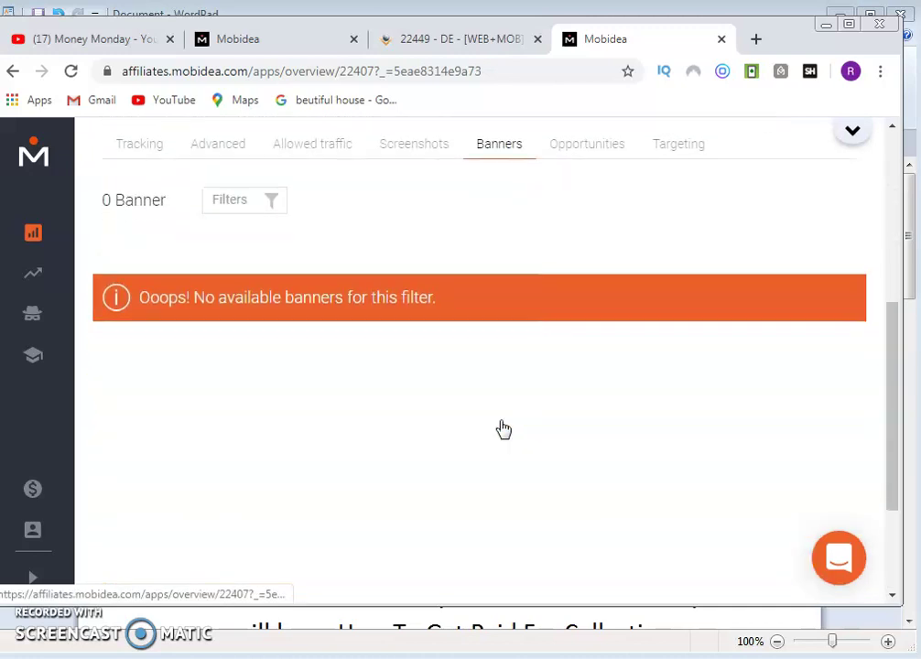
pyautogui.scroll(3, 502, 427)
pyautogui.click(578, 338)
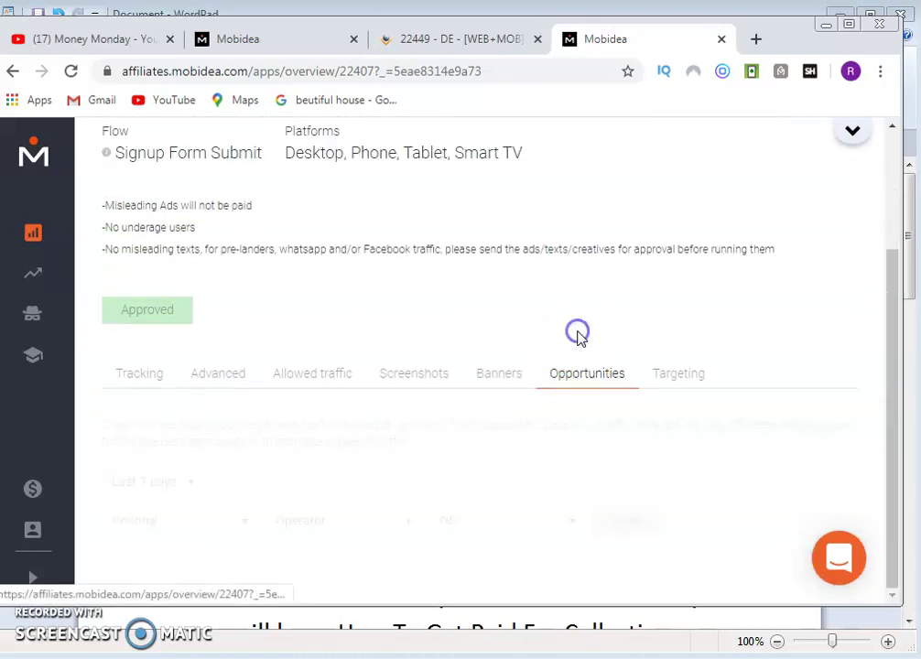
pyautogui.scroll(-2, 484, 421)
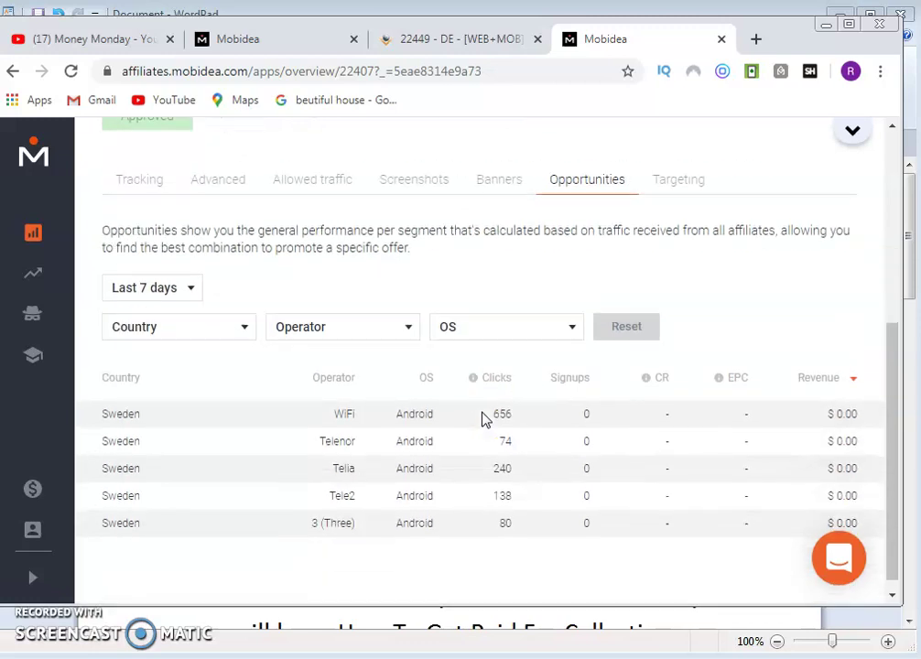
pyautogui.scroll(2, 485, 421)
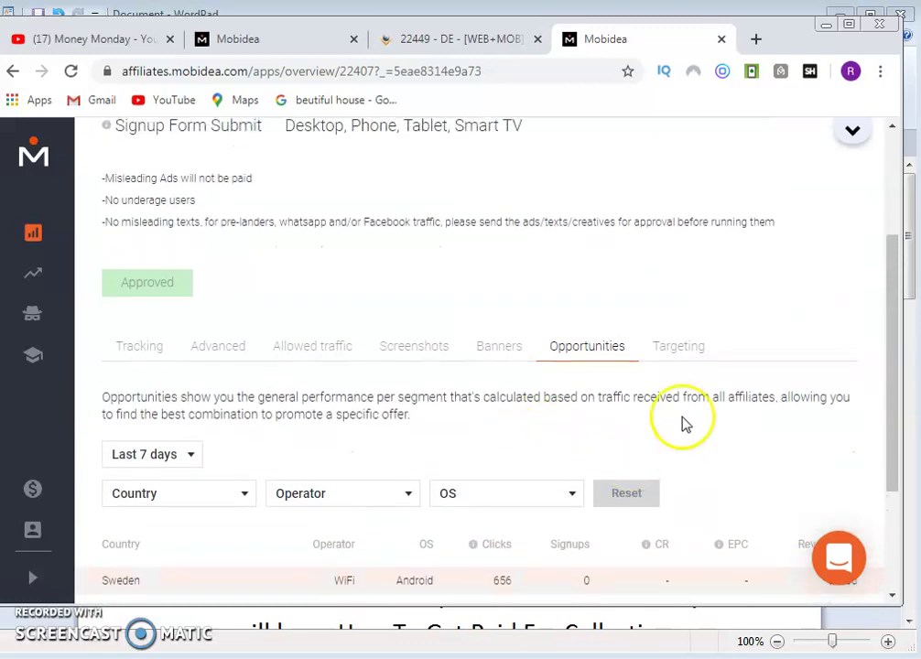
pyautogui.click(678, 345)
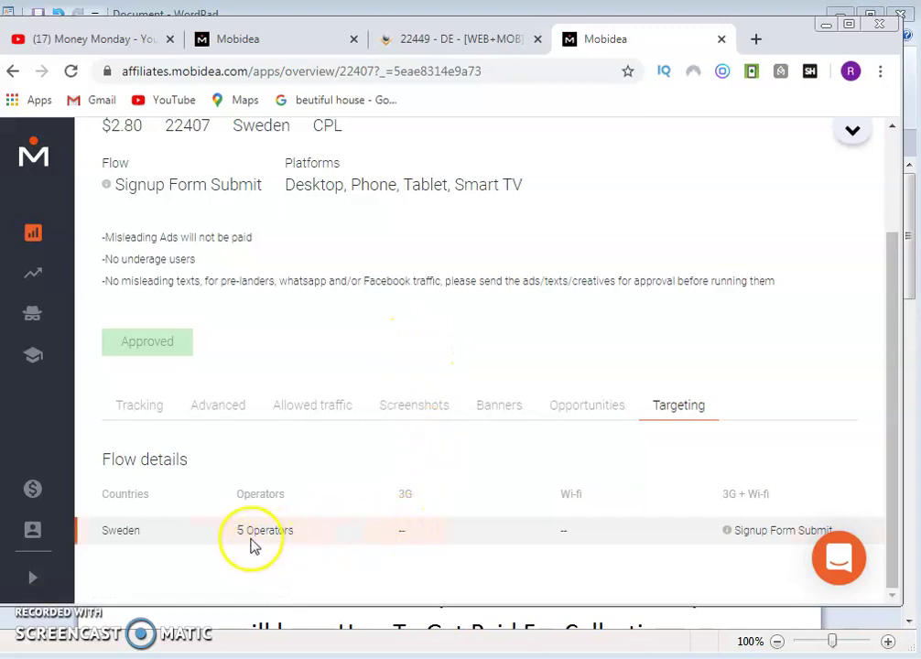
pyautogui.moveTo(263, 528)
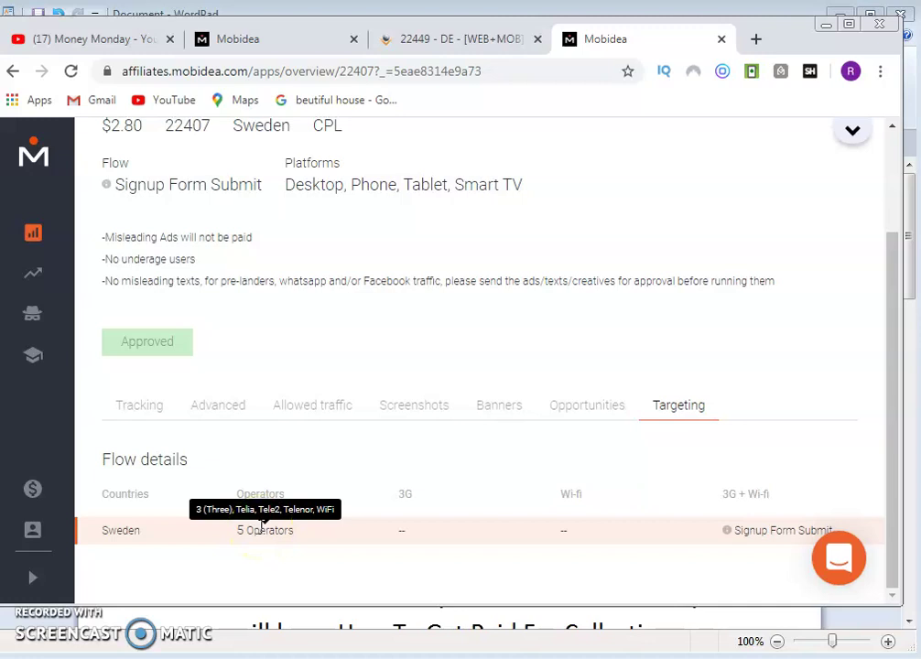
pyautogui.moveTo(756, 536)
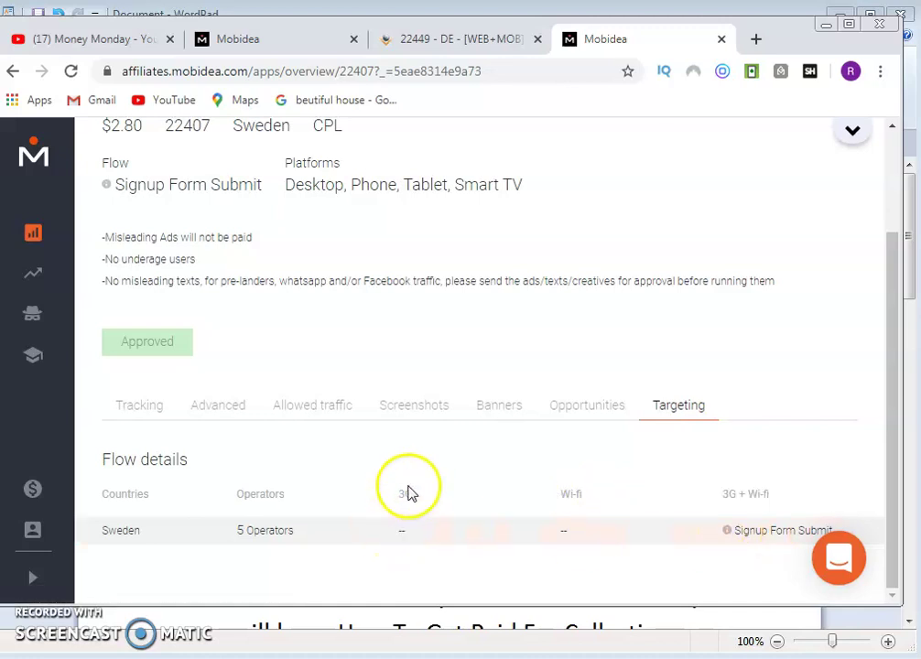
pyautogui.scroll(2, 410, 491)
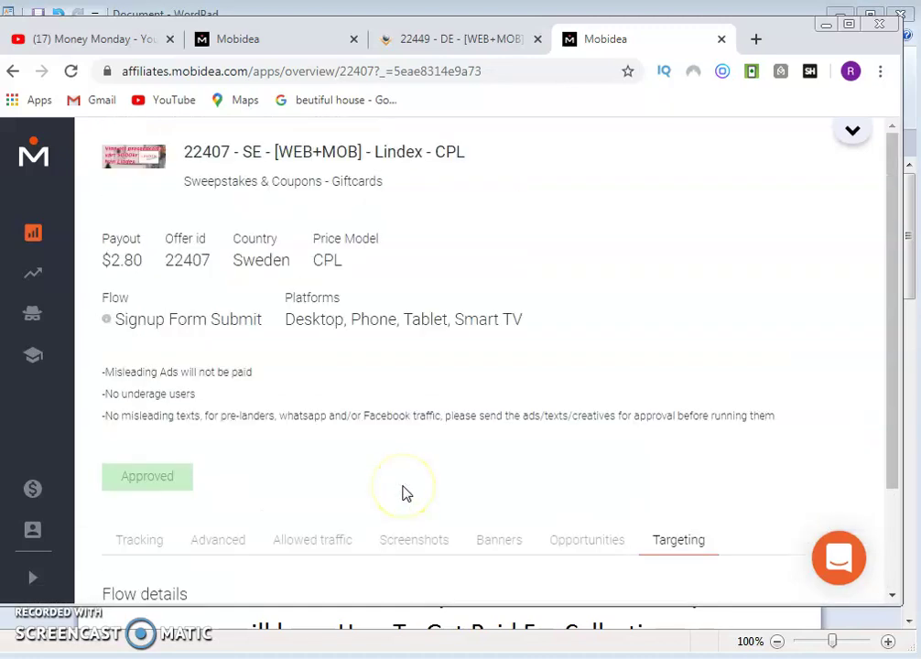
# Step: Switch to the WordPad document and start a new line below the website 2 offervault.com link
pyautogui.press('super+Down')
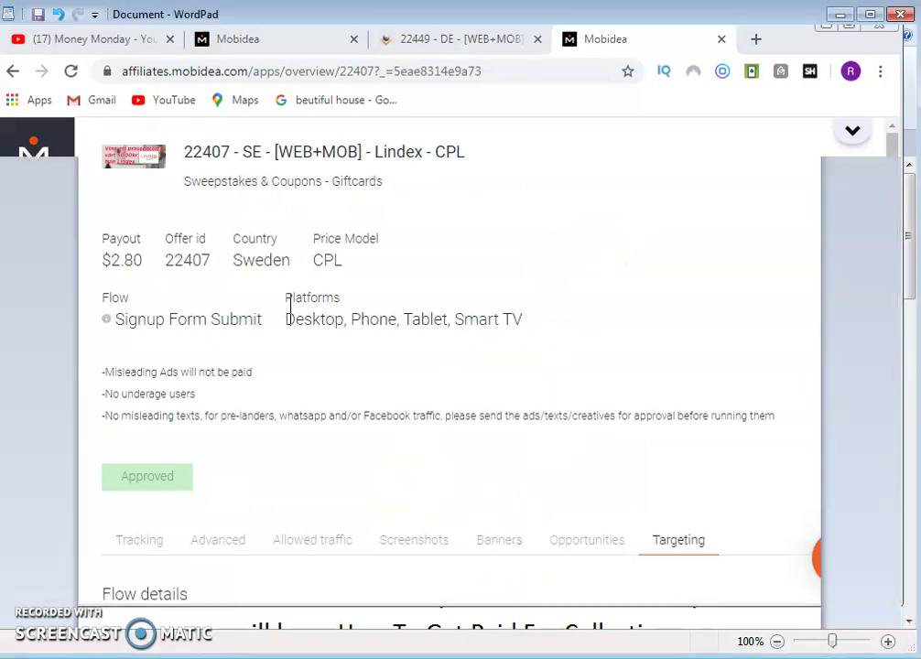
pyautogui.click(630, 368)
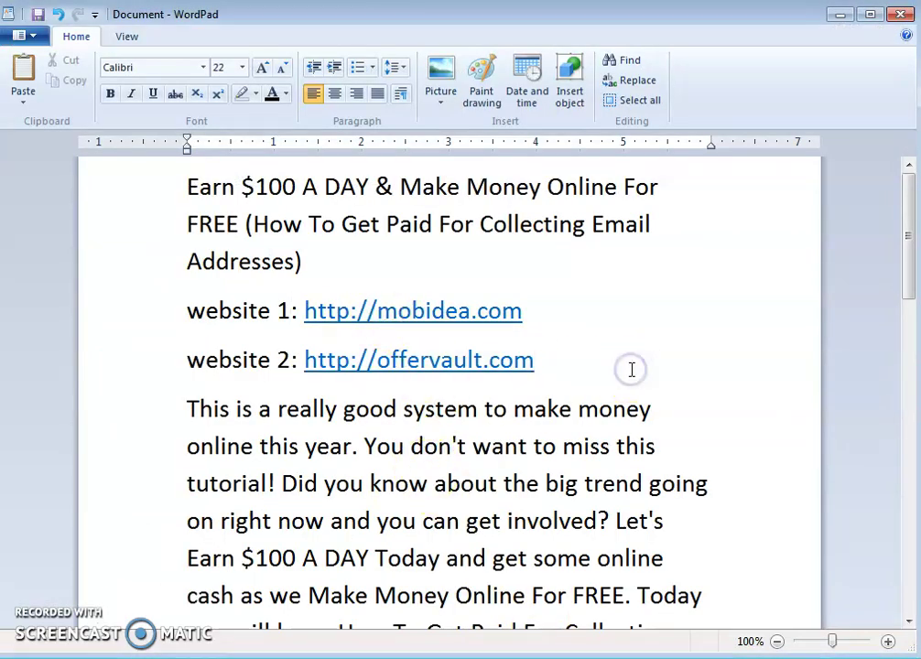
pyautogui.press('Return')
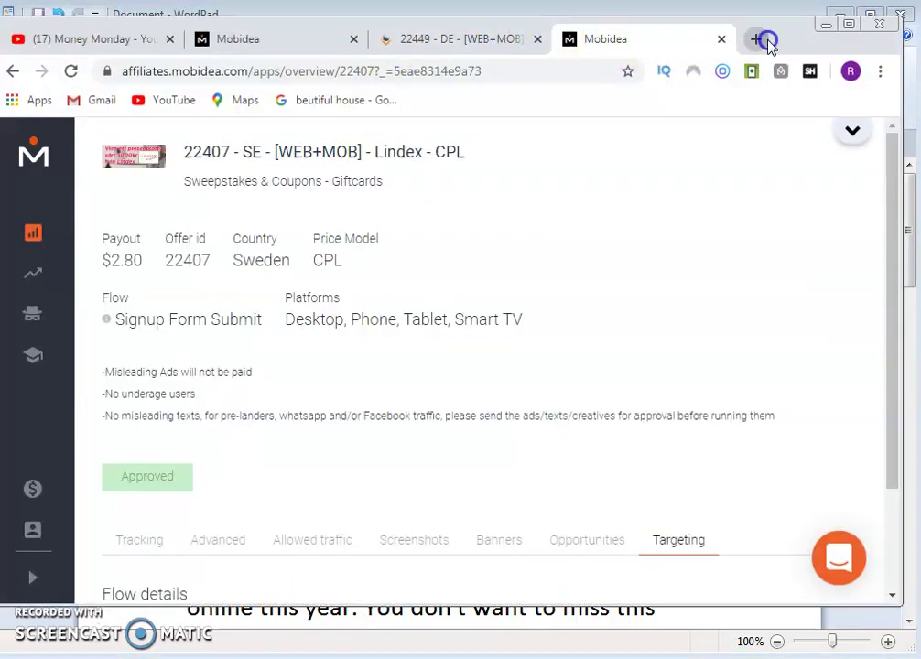
# Step: Switch back to the browser and open the Bitly link dashboard in a new tab
pyautogui.click(758, 40)
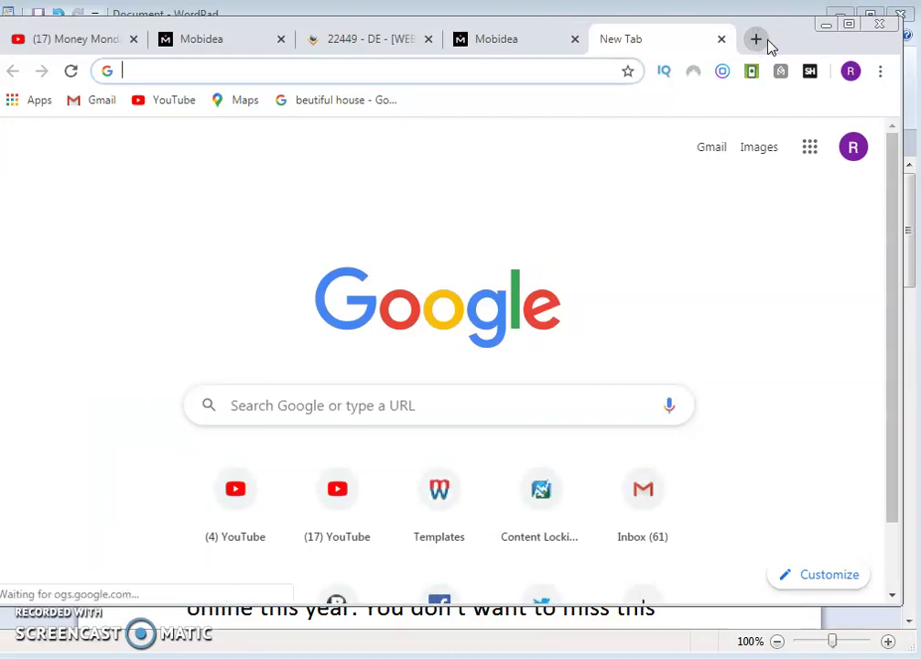
pyautogui.write('bit')
pyautogui.press('Return')
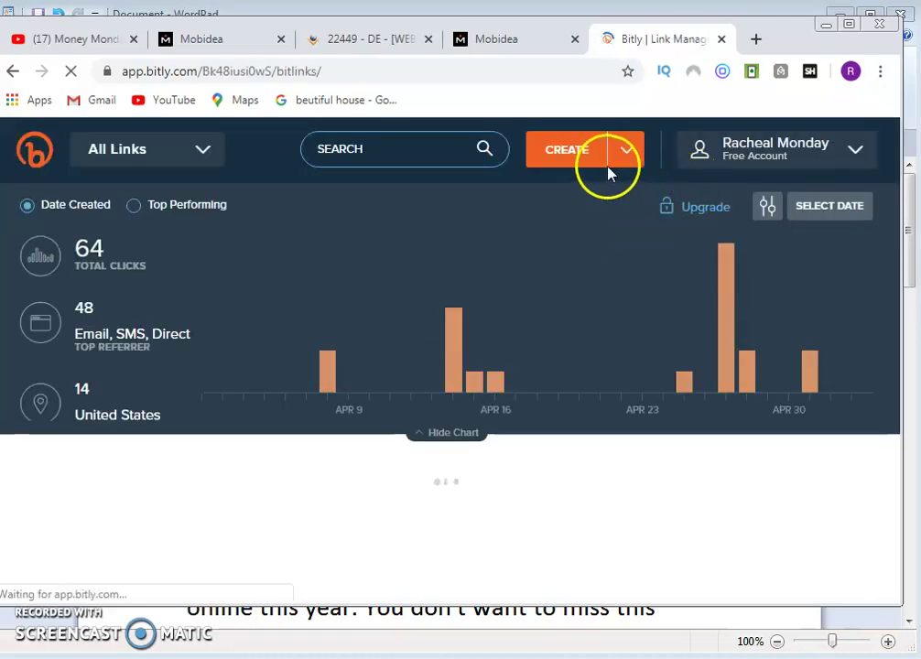
# Step: Create a bit.ly short link from the copied Lindex offer link, copy the short link and close its editing pane
pyautogui.click(580, 154)
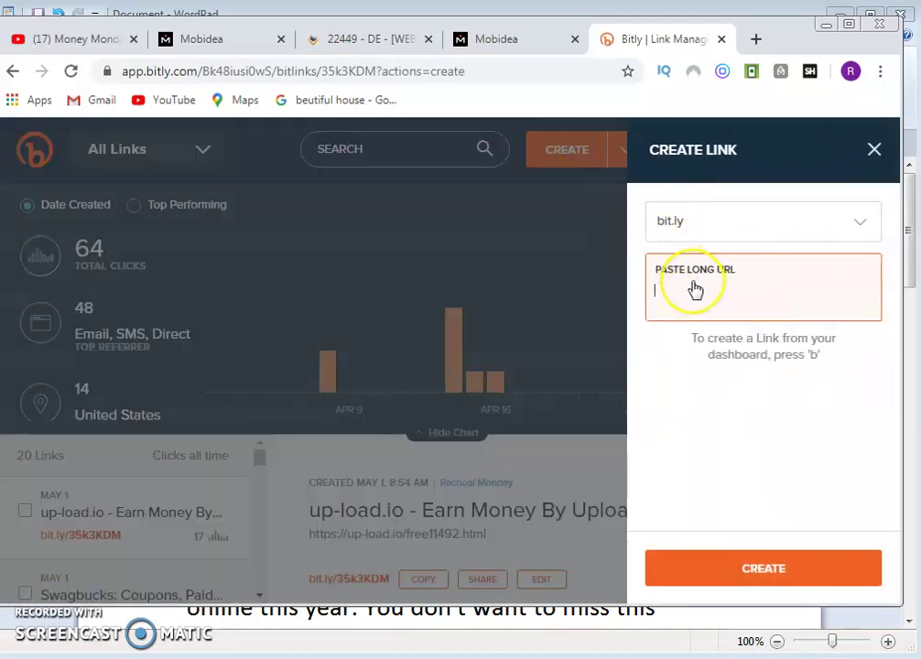
pyautogui.write('https://www.ports.rocks/offer/141788l22407?data1=Track1&data2=Track2&tag={External_ID_from_traffic_source}&website={subID}&placement={sub_subID}')
pyautogui.click(752, 575)
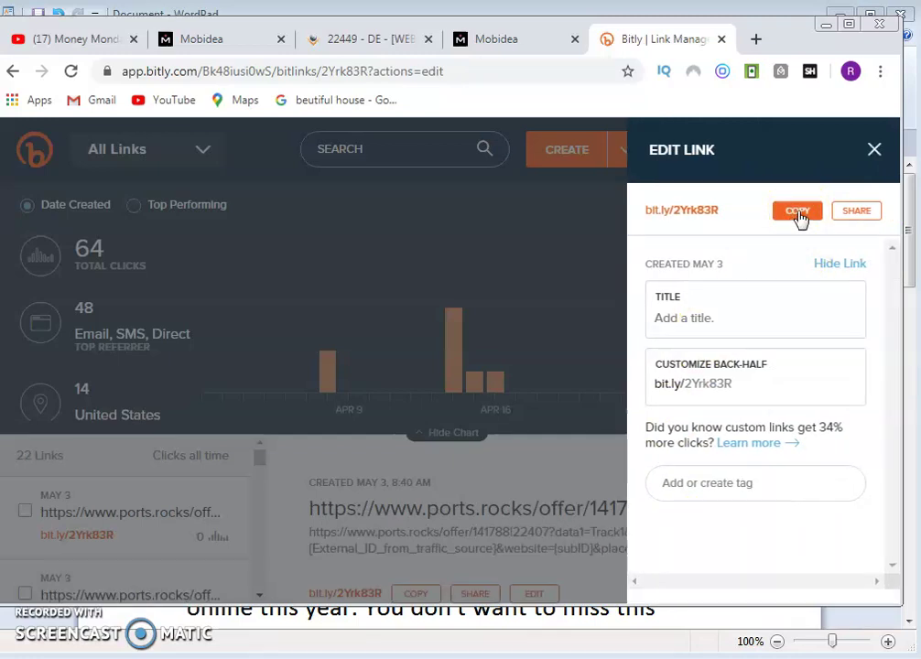
pyautogui.click(759, 234)
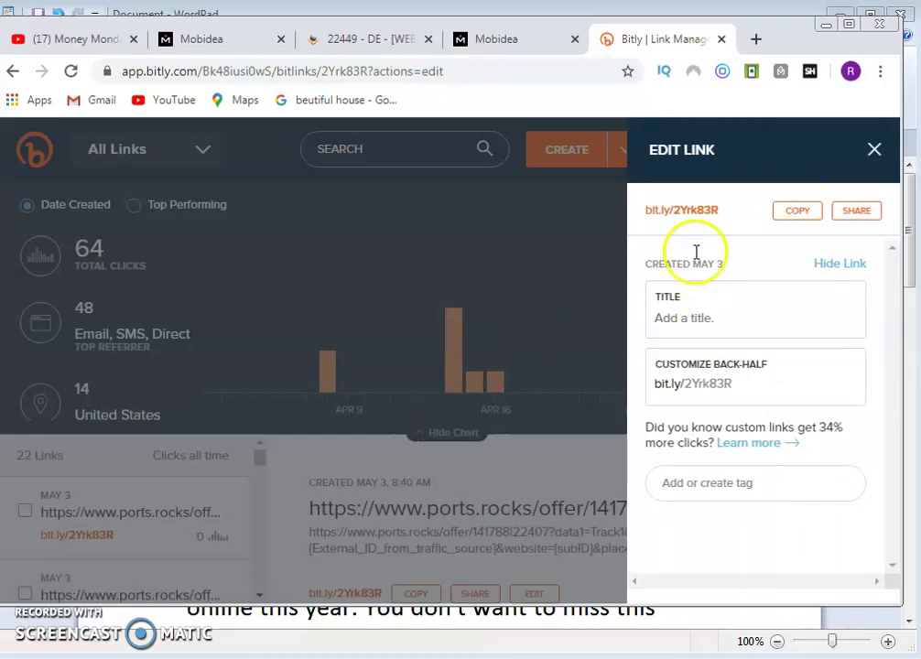
pyautogui.click(875, 149)
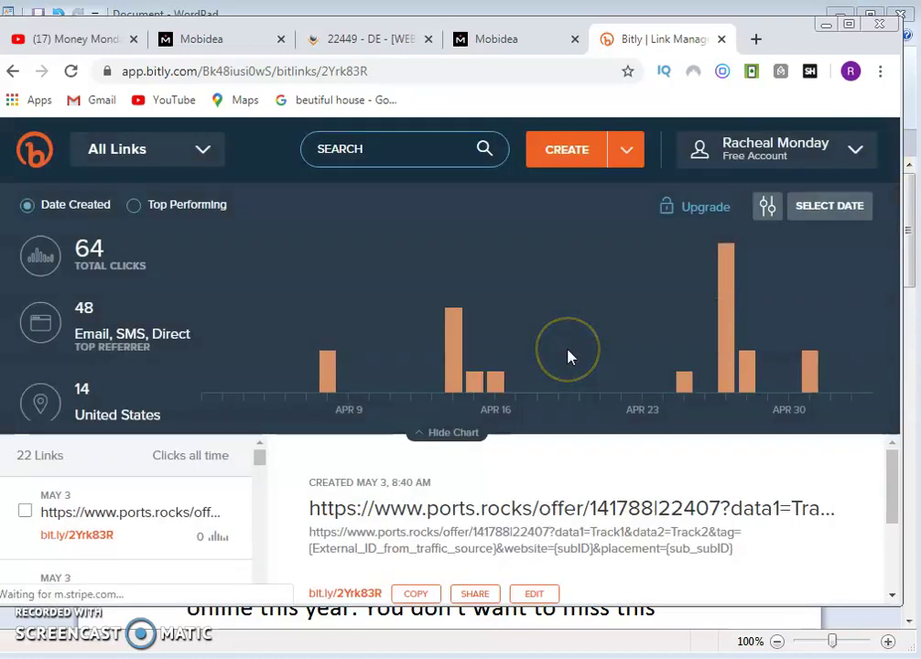
pyautogui.click(571, 464)
pyautogui.scroll(-2, 570, 465)
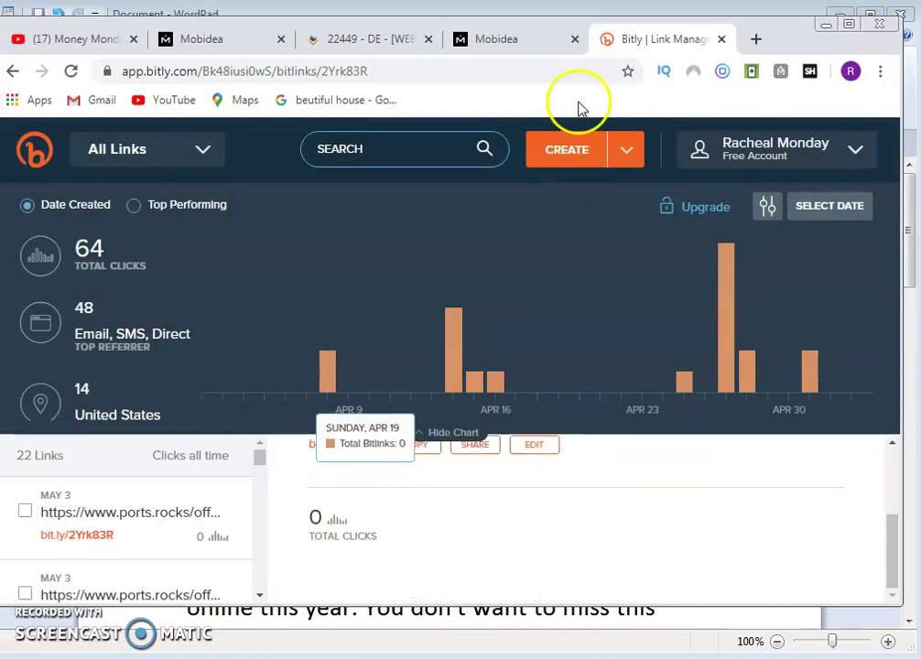
# Step: Open Facebook in a new browser tab
pyautogui.click(752, 39)
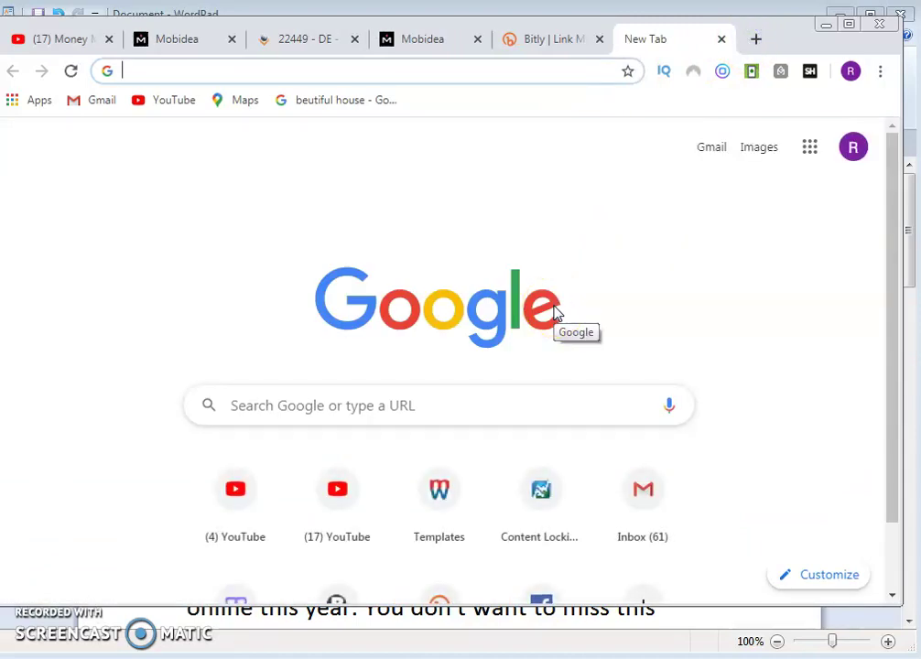
pyautogui.write('face')
pyautogui.press('Return')
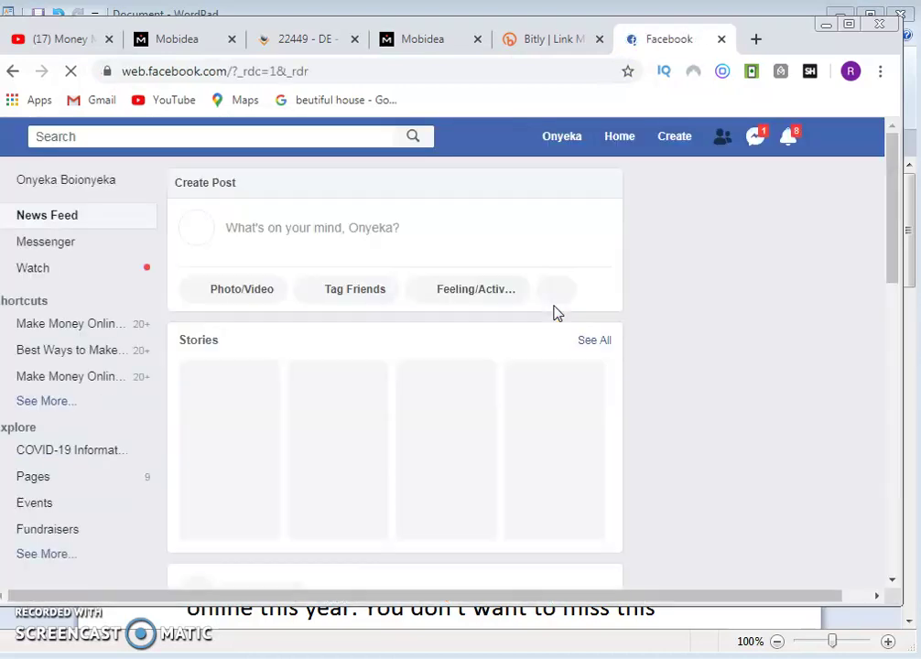
# Step: Browse the Facebook news feed and examine the Make Money Online - Work From Home Opportunities group post and its comments
pyautogui.scroll(-3, 540, 313)
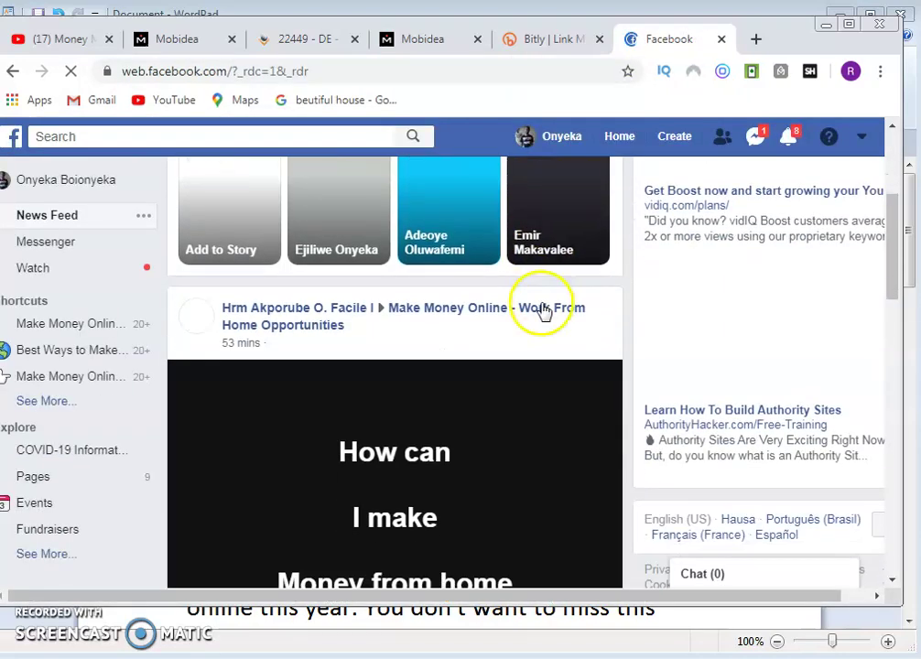
pyautogui.scroll(-2, 540, 312)
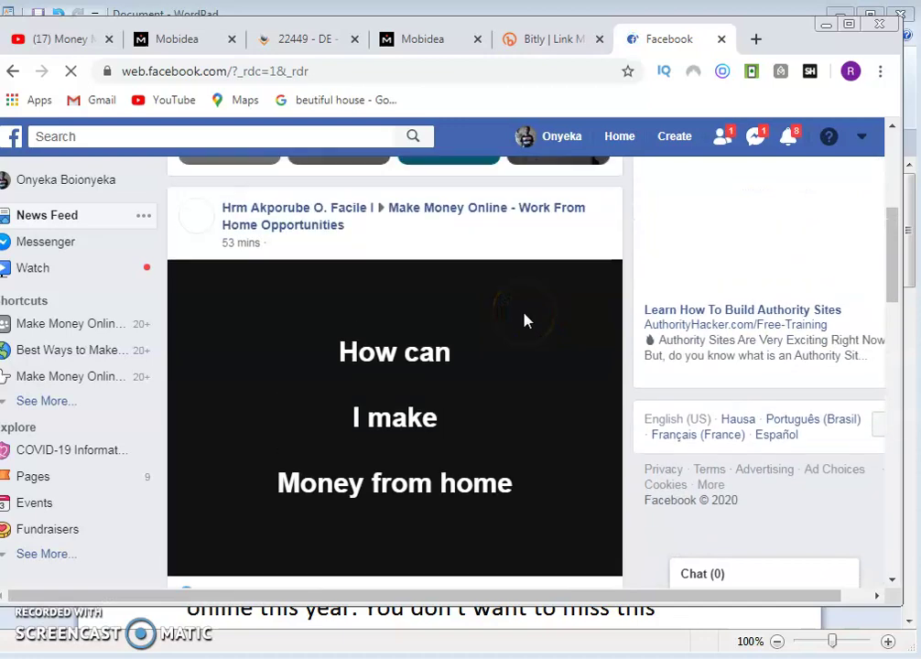
pyautogui.scroll(-3, 525, 319)
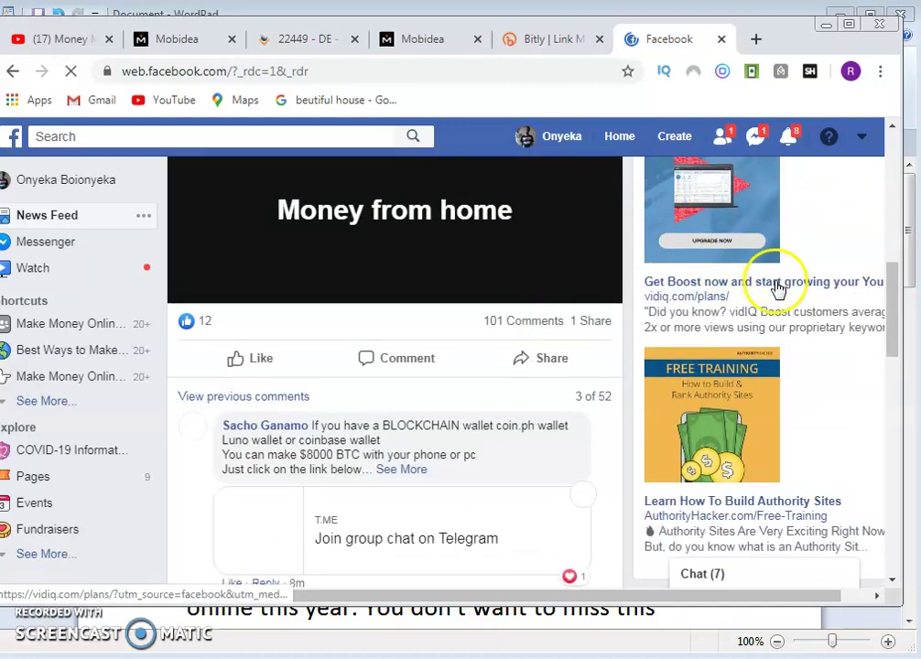
pyautogui.scroll(2, 802, 267)
pyautogui.scroll(-3, 803, 268)
pyautogui.scroll(-1, 802, 267)
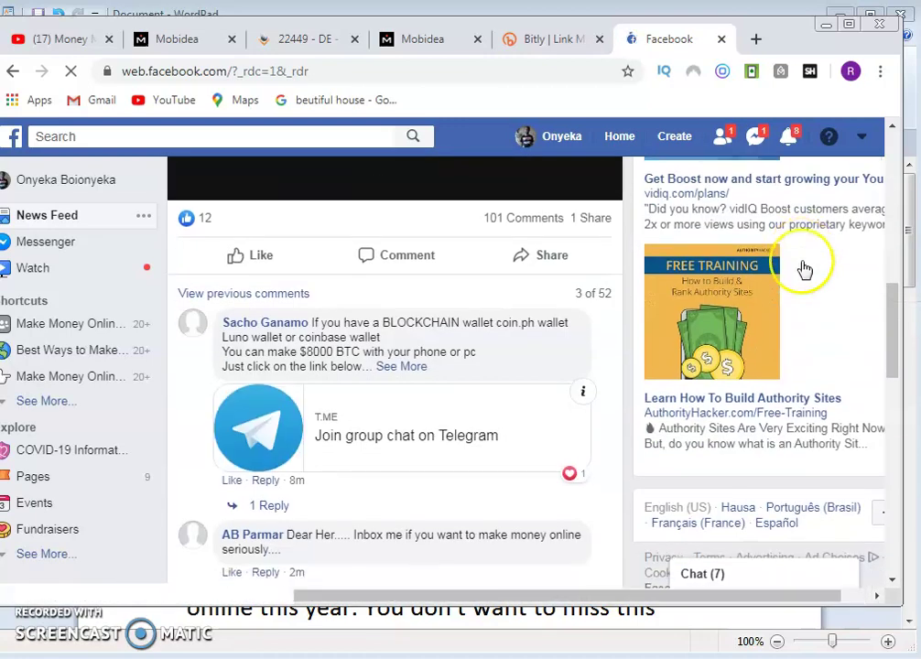
pyautogui.scroll(4, 802, 267)
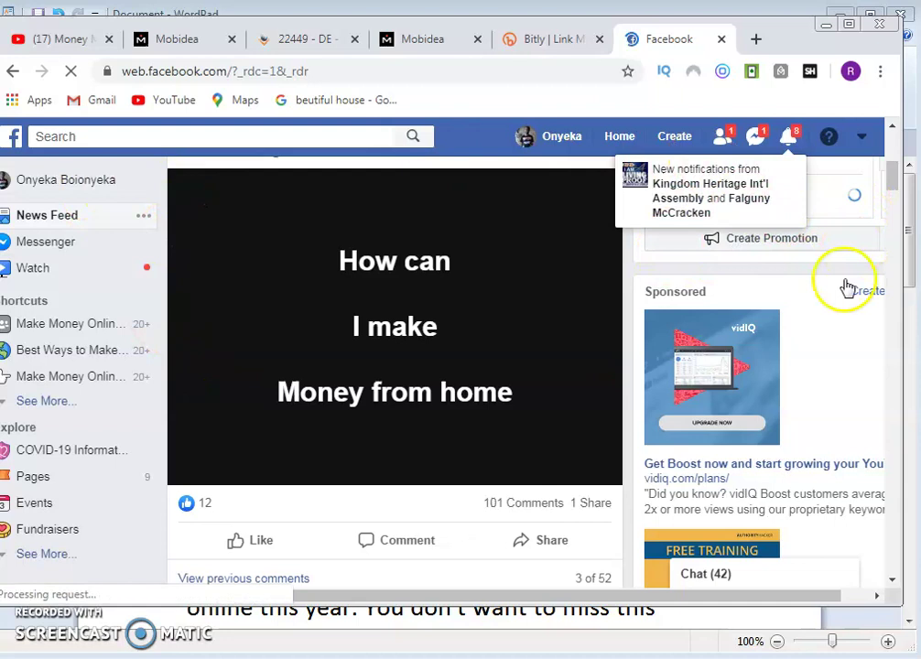
# Step: Open the Make Money Online -Earn Money Online page from the news feed and look through its services, photos and recent posts
pyautogui.scroll(5, 809, 313)
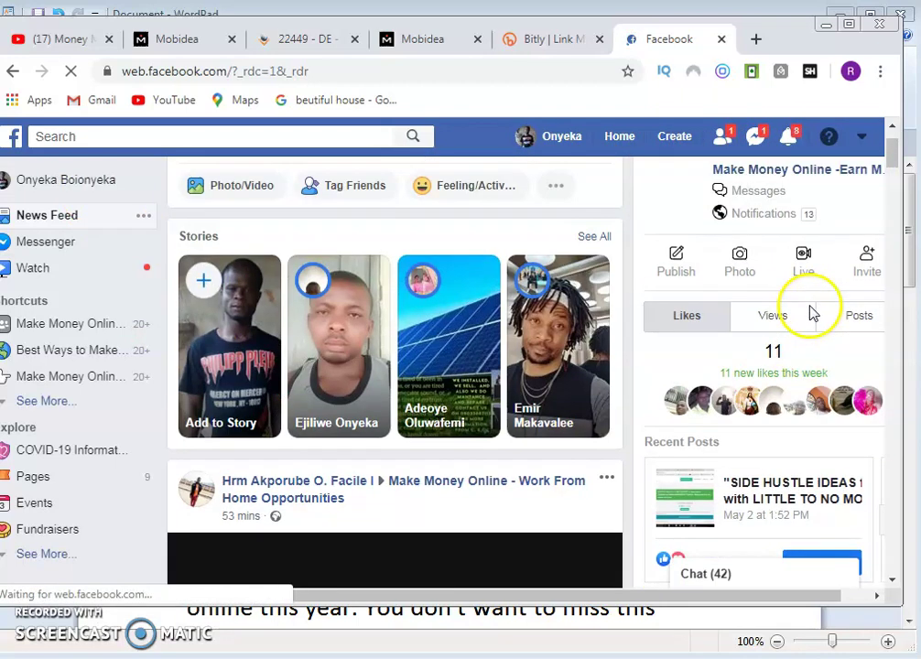
pyautogui.click(810, 271)
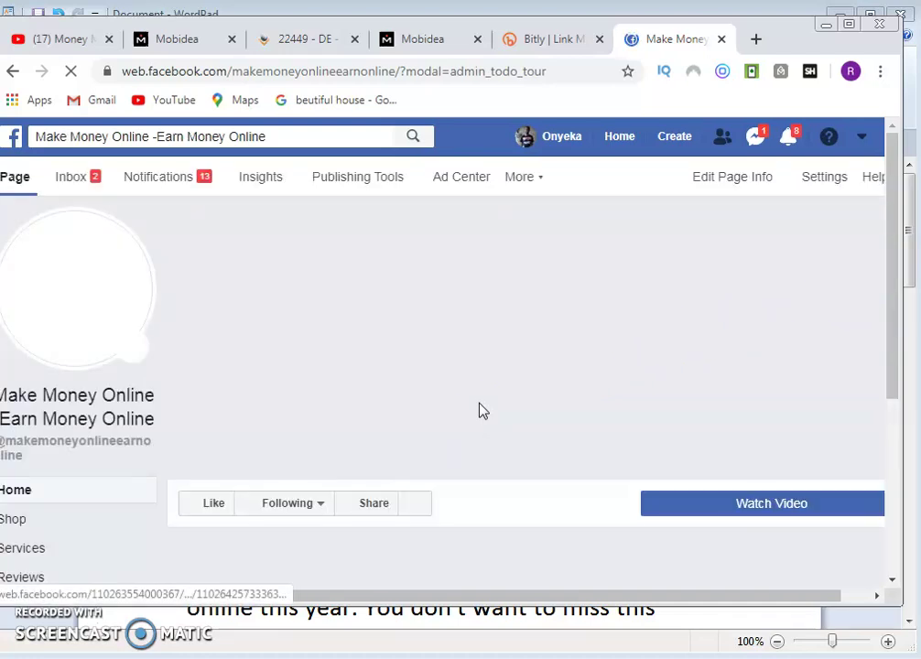
pyautogui.scroll(-3, 482, 410)
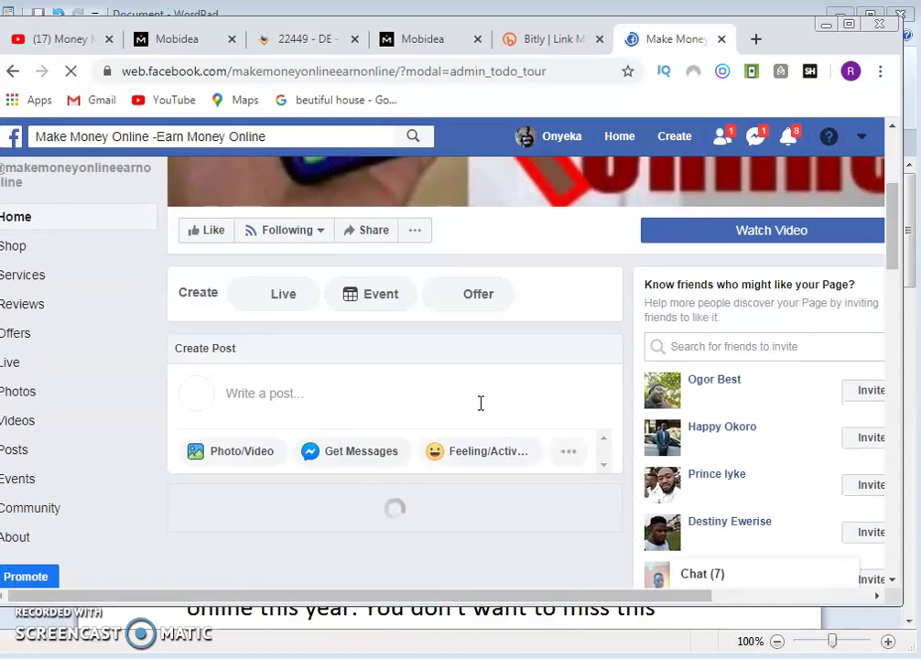
pyautogui.scroll(-3, 483, 410)
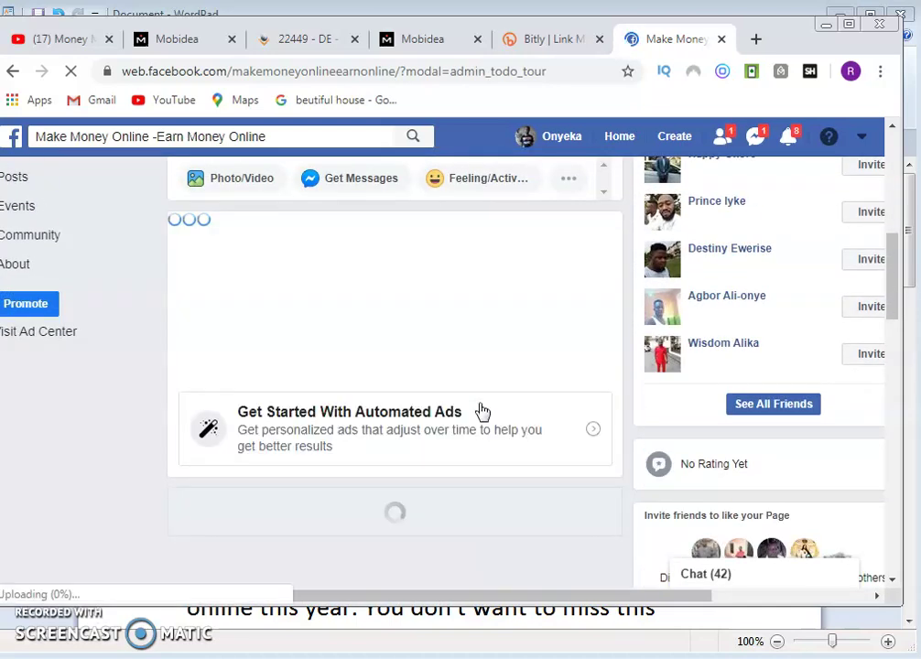
pyautogui.scroll(-3, 482, 411)
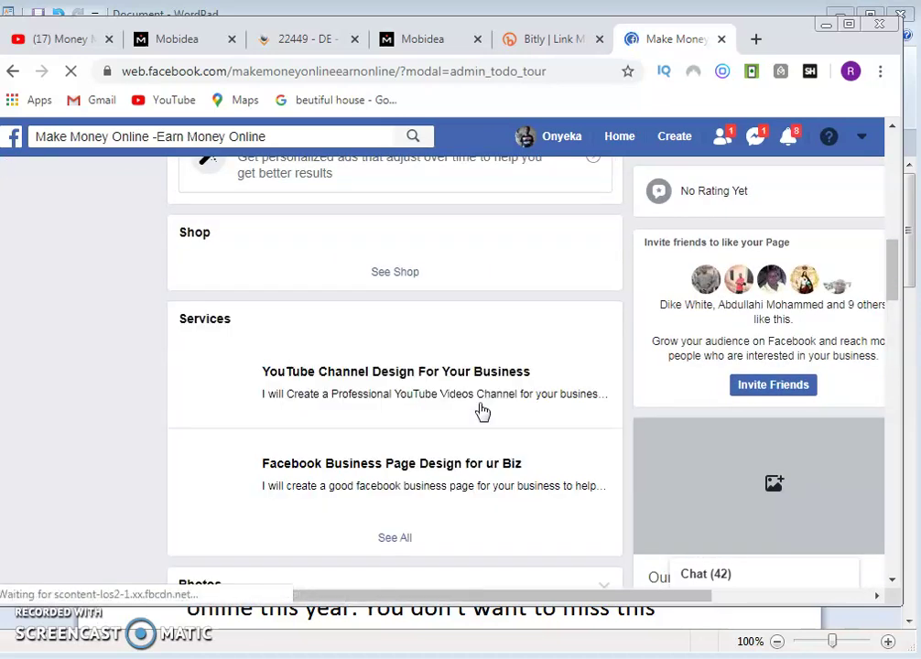
pyautogui.scroll(-2, 482, 412)
pyautogui.scroll(-6, 482, 412)
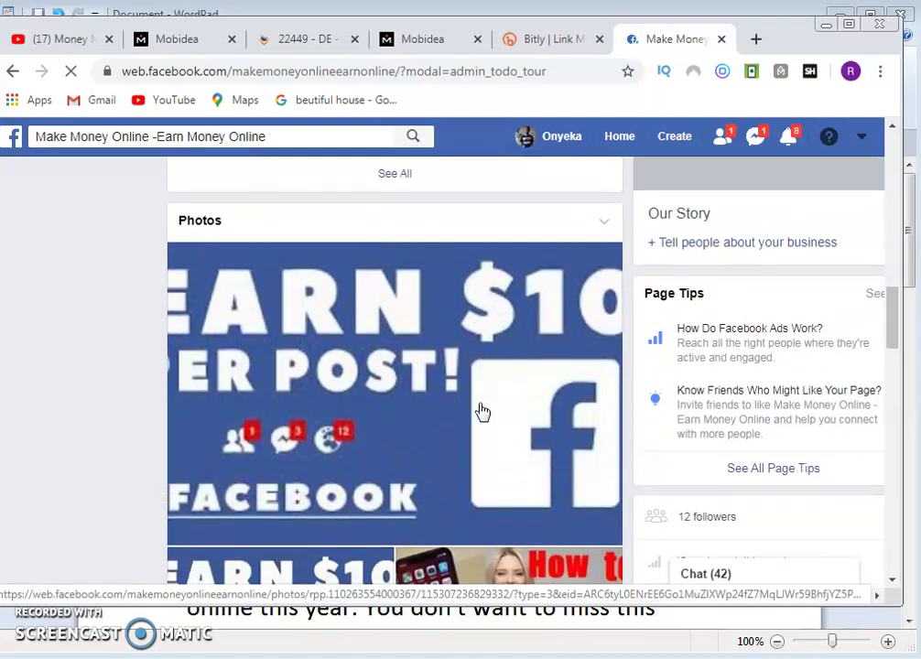
pyautogui.scroll(-3, 482, 412)
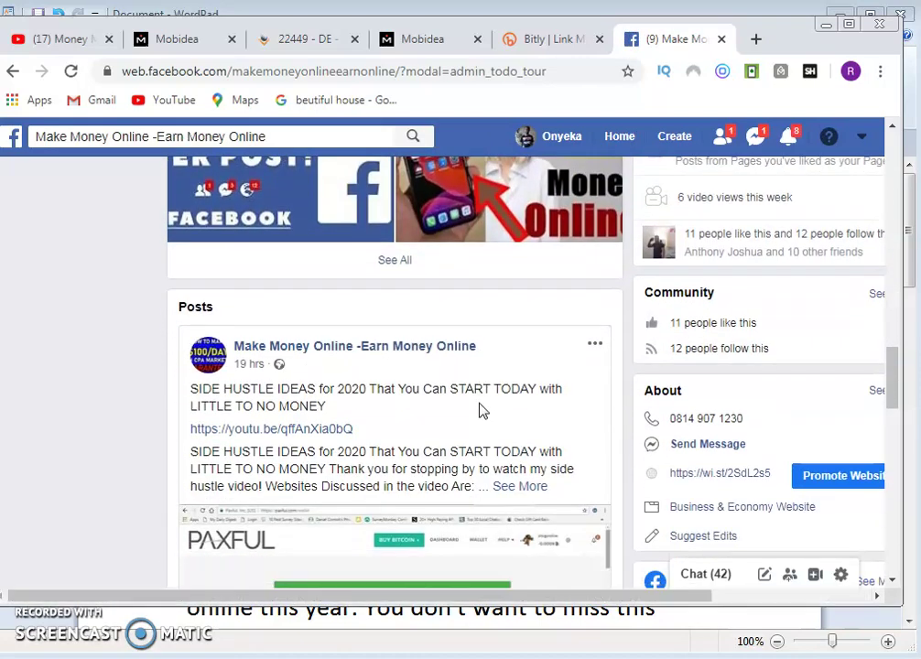
pyautogui.scroll(-9, 482, 412)
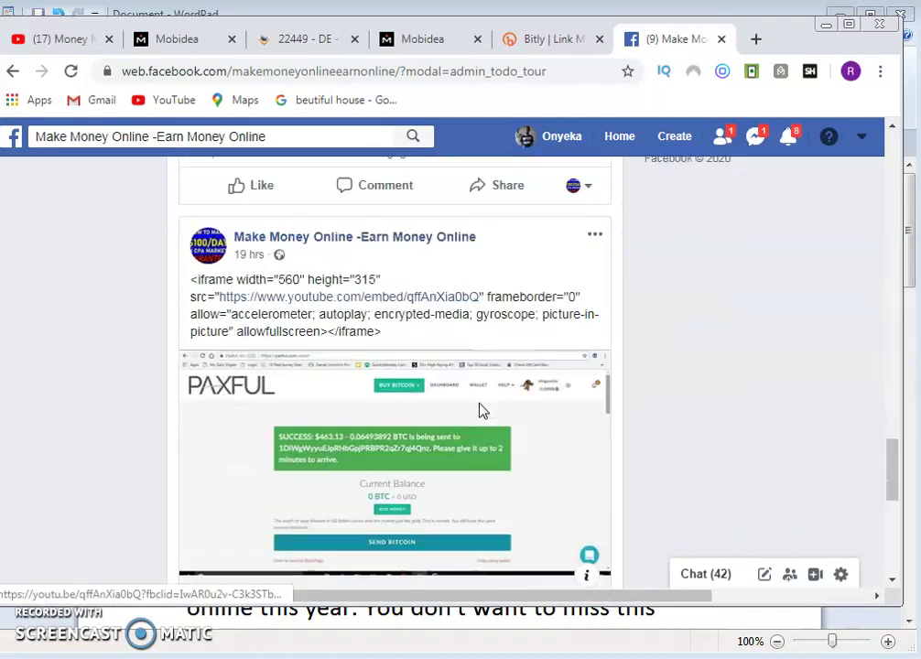
pyautogui.scroll(-3, 482, 412)
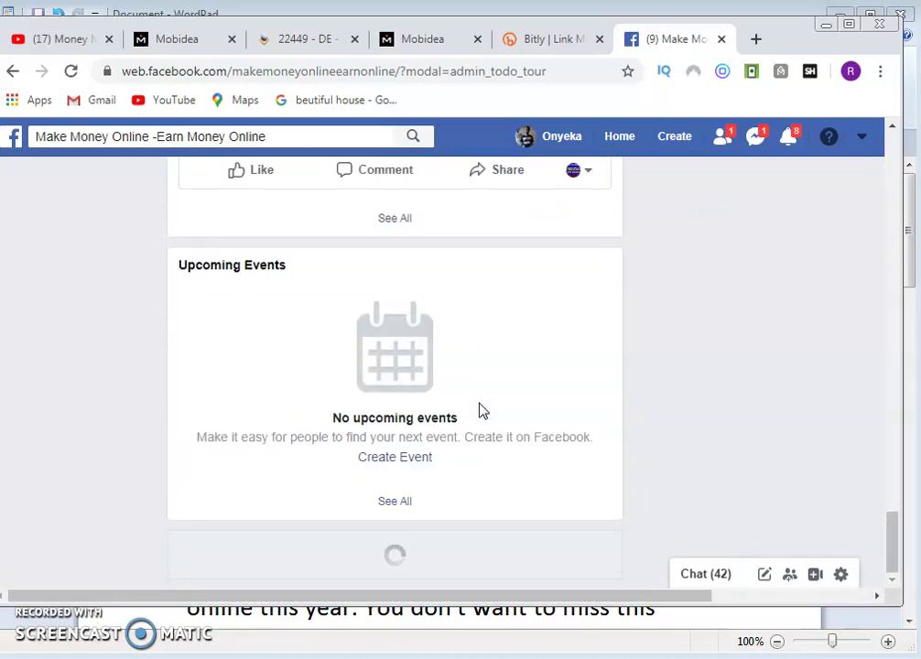
# Step: Examine the page's older posts, including the up-load.io link posts and the Swagbucks gift card post
pyautogui.scroll(2, 482, 411)
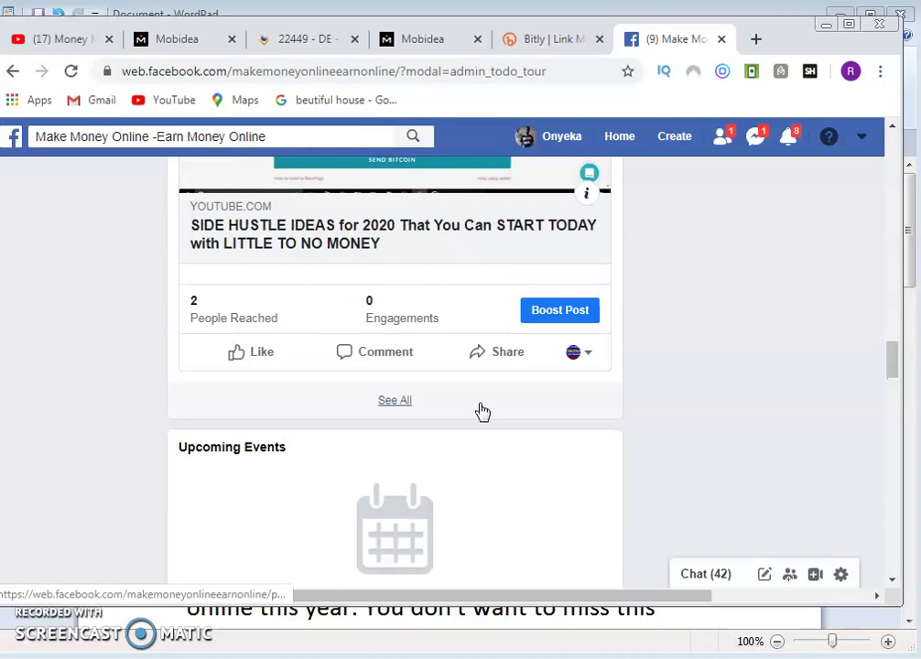
pyautogui.scroll(1, 483, 412)
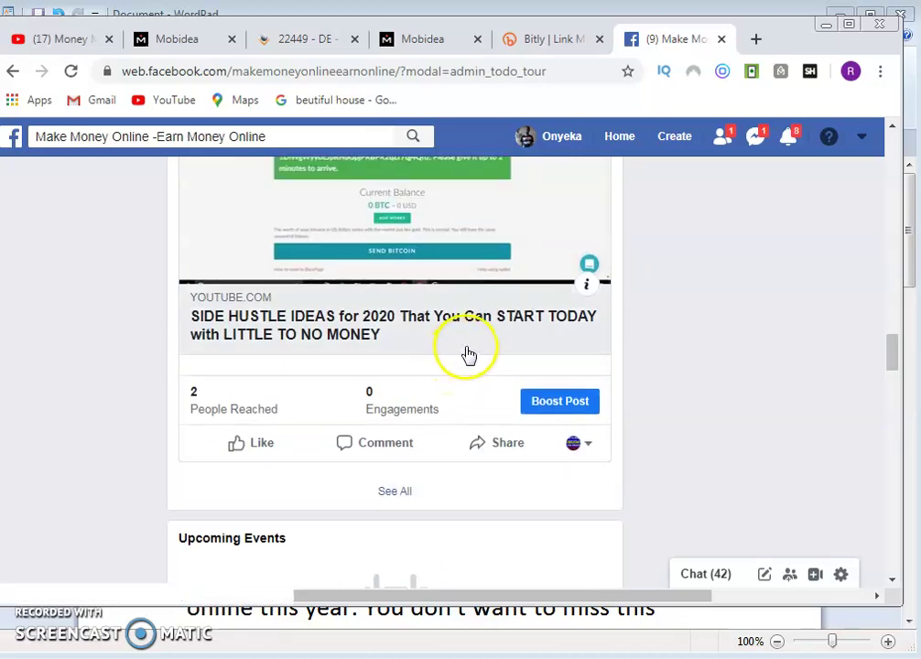
pyautogui.scroll(-8, 468, 354)
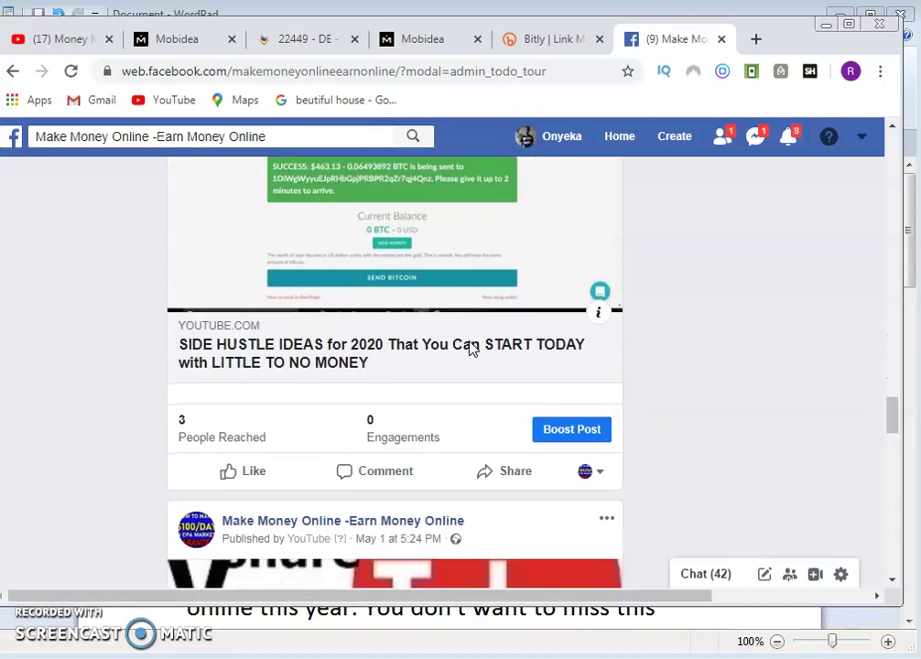
pyautogui.scroll(-8, 470, 347)
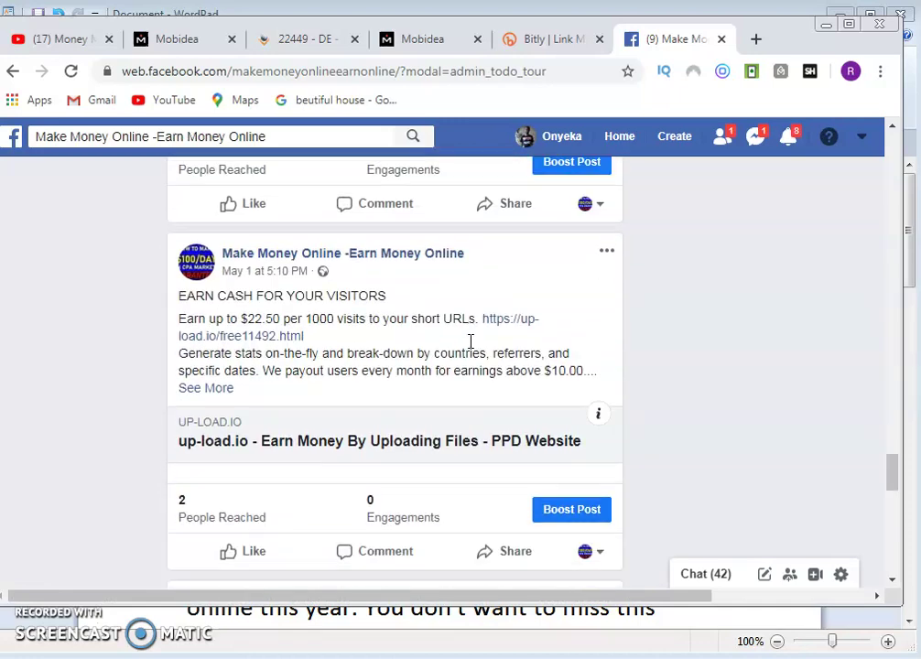
pyautogui.scroll(-4, 469, 343)
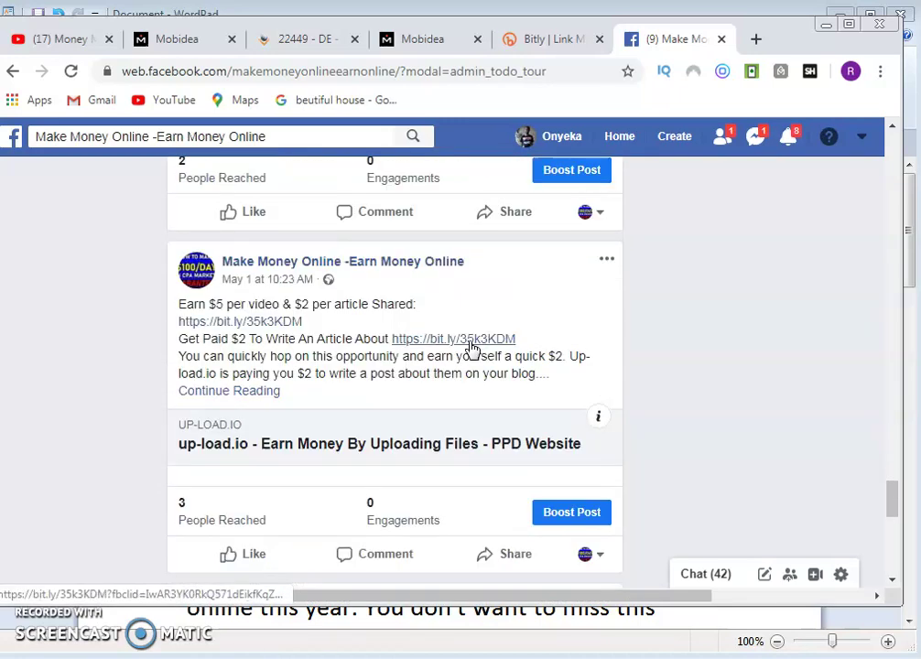
pyautogui.scroll(-6, 470, 348)
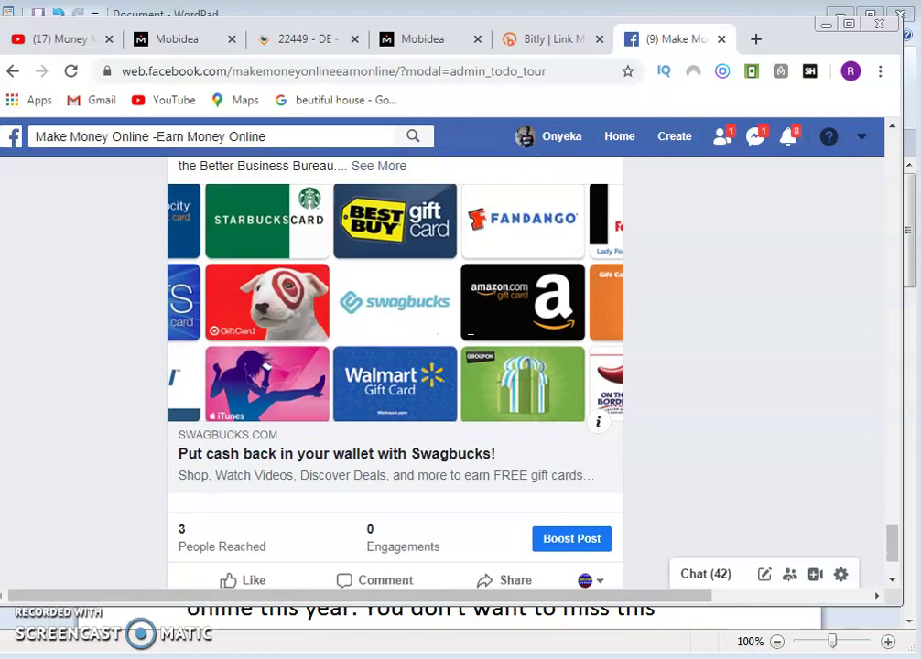
pyautogui.scroll(-2, 470, 343)
pyautogui.scroll(1, 329, 528)
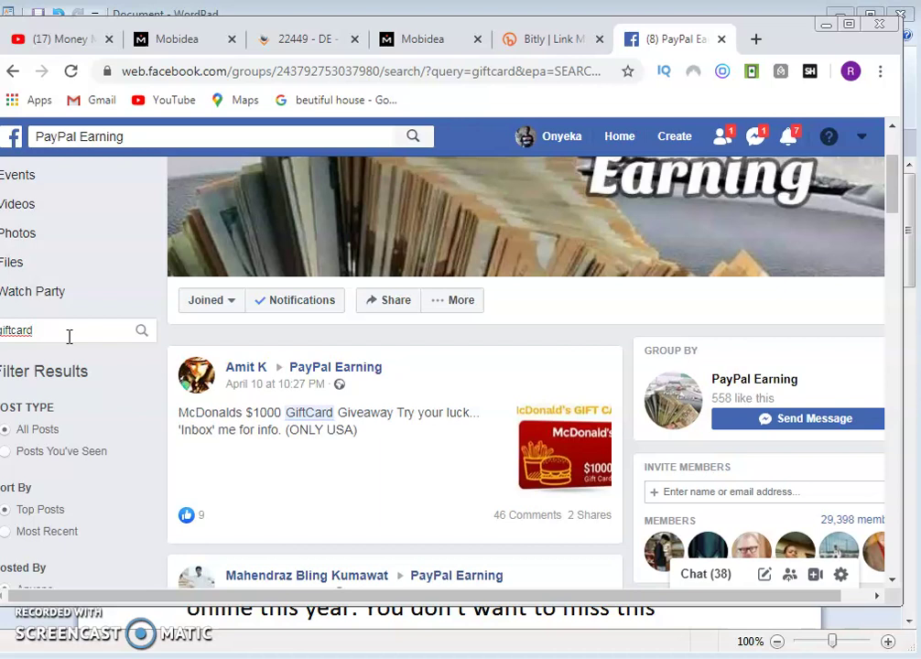
# Step: Examine the giftcard search results in the PayPal Earning group and check how many people commented on the giveaway posts
pyautogui.scroll(-4, 69, 336)
pyautogui.scroll(6, 68, 341)
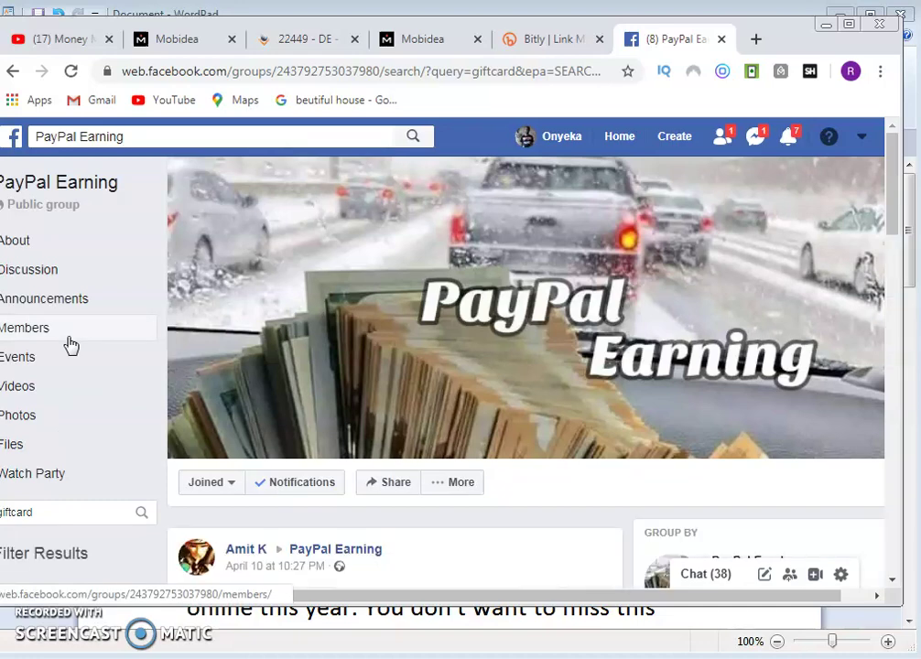
pyautogui.scroll(-3, 484, 455)
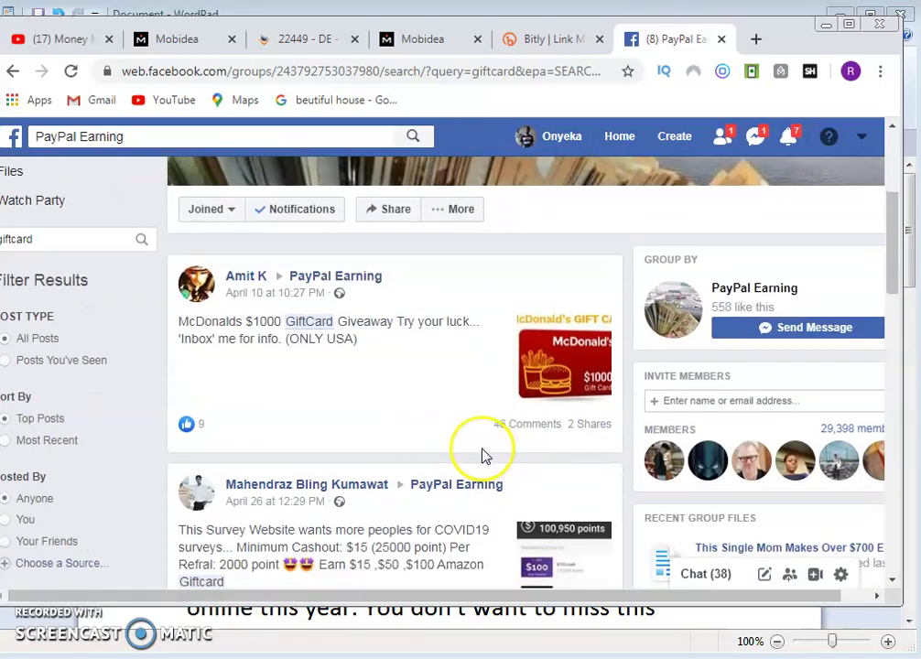
pyautogui.scroll(-2, 485, 455)
pyautogui.scroll(1, 484, 455)
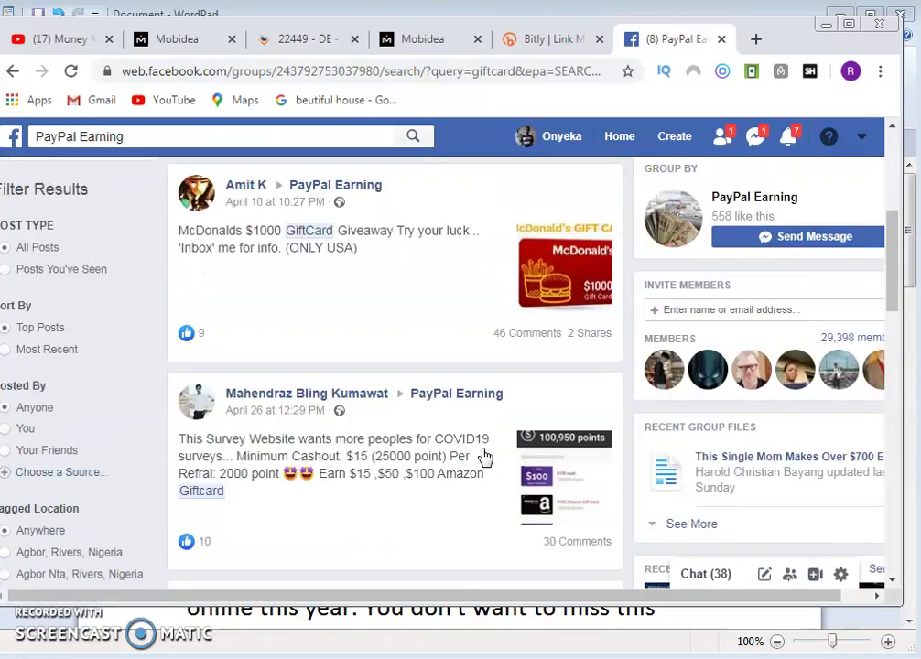
pyautogui.scroll(-1, 474, 452)
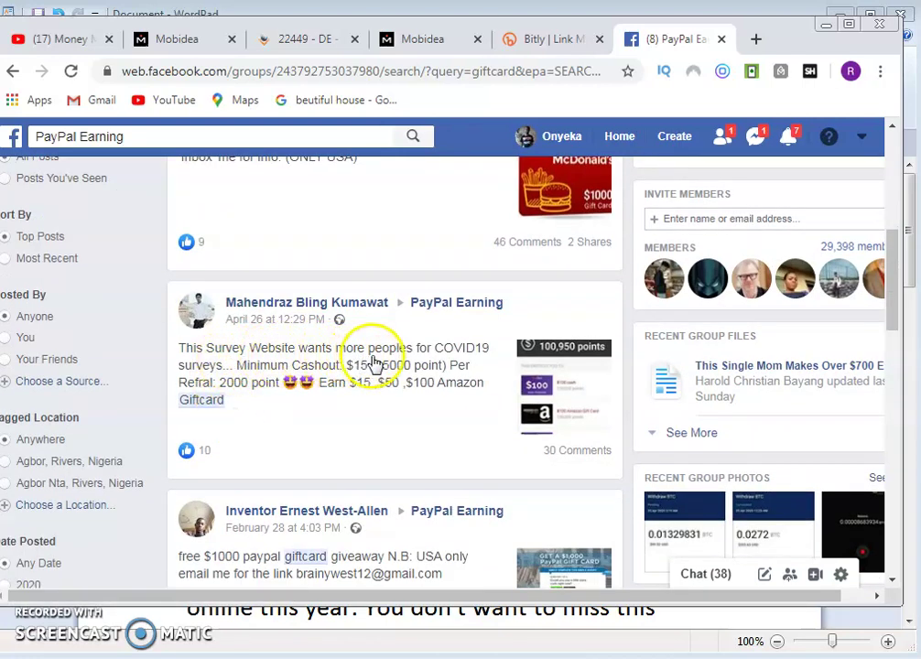
pyautogui.scroll(2, 454, 428)
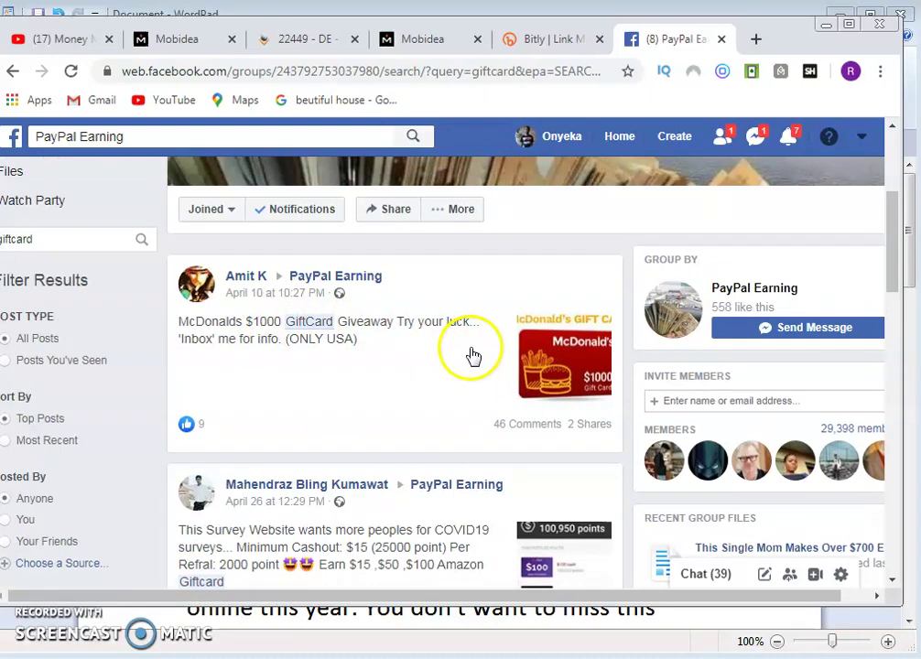
pyautogui.scroll(-1, 469, 357)
pyautogui.moveTo(536, 344)
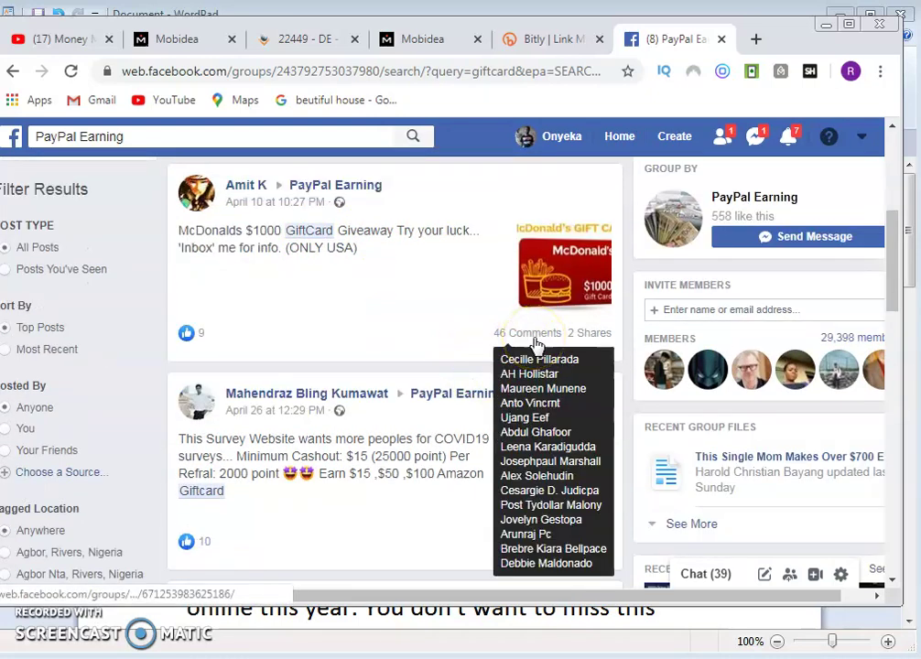
pyautogui.scroll(-2, 535, 345)
pyautogui.moveTo(578, 366)
pyautogui.scroll(-3, 579, 371)
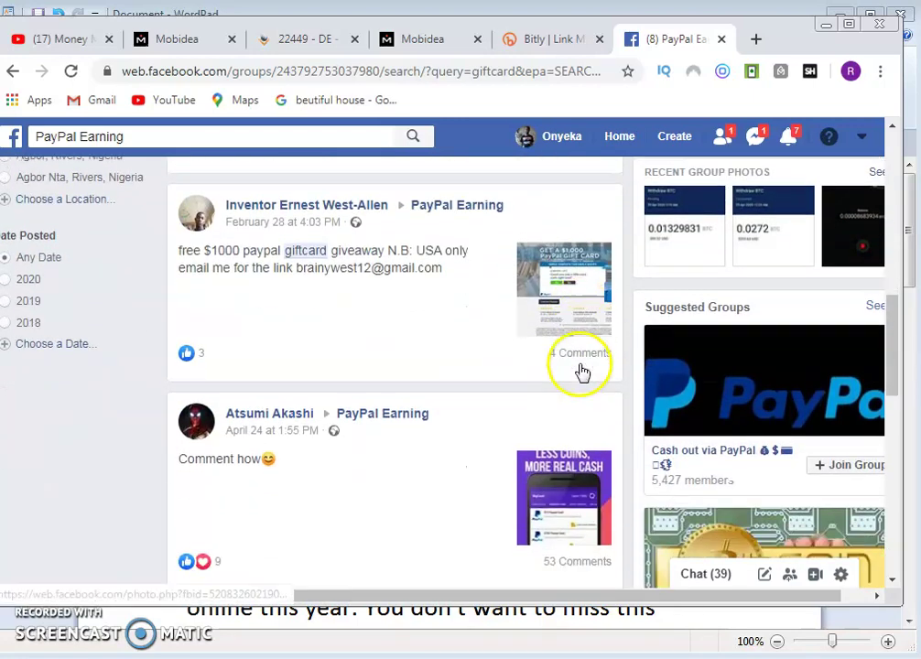
pyautogui.scroll(-2, 593, 315)
# Step: Open the comments of the "Comment how" post from April 24 and read through its PayPal reward image and replies
pyautogui.click(579, 325)
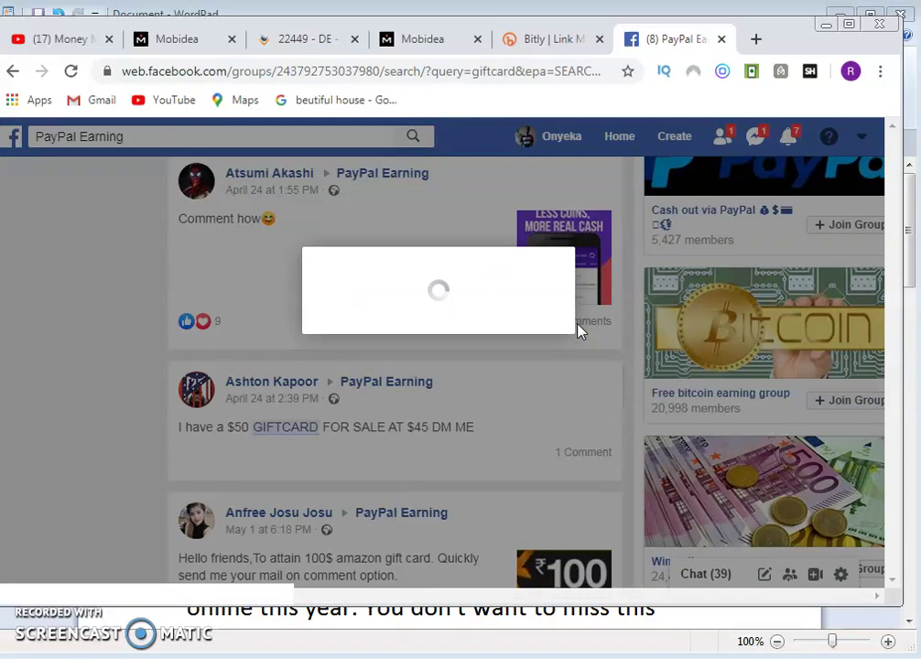
pyautogui.scroll(-1, 438, 397)
pyautogui.scroll(1, 485, 318)
pyautogui.scroll(-1, 513, 388)
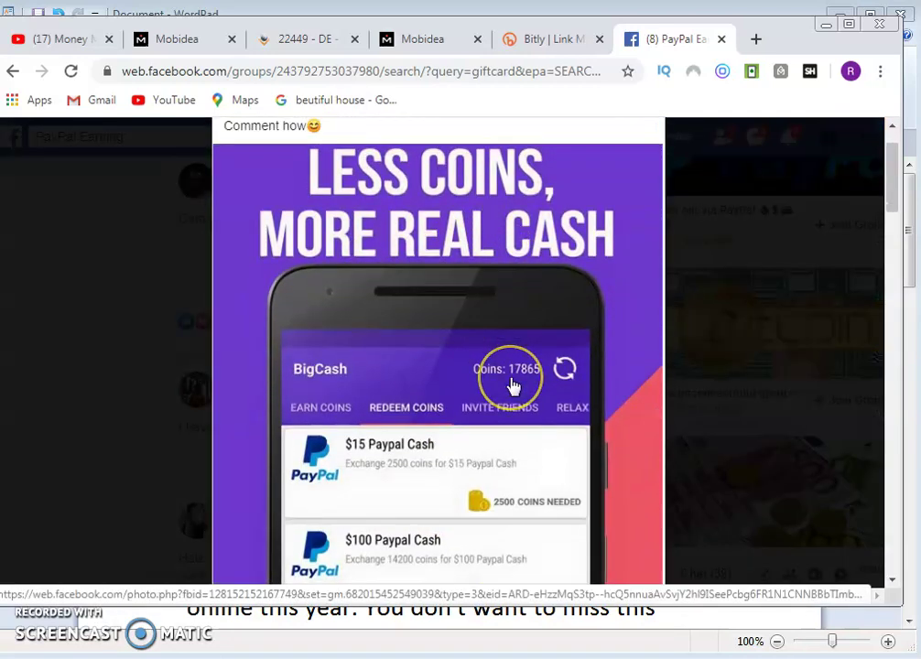
pyautogui.scroll(-3, 512, 384)
pyautogui.scroll(-4, 513, 384)
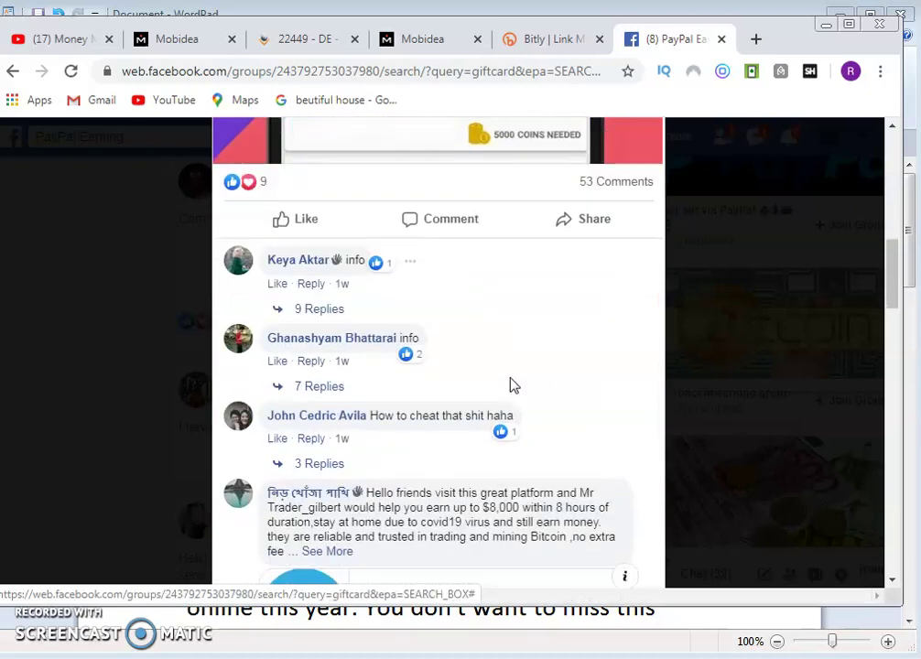
pyautogui.scroll(4, 513, 385)
pyautogui.click(455, 342)
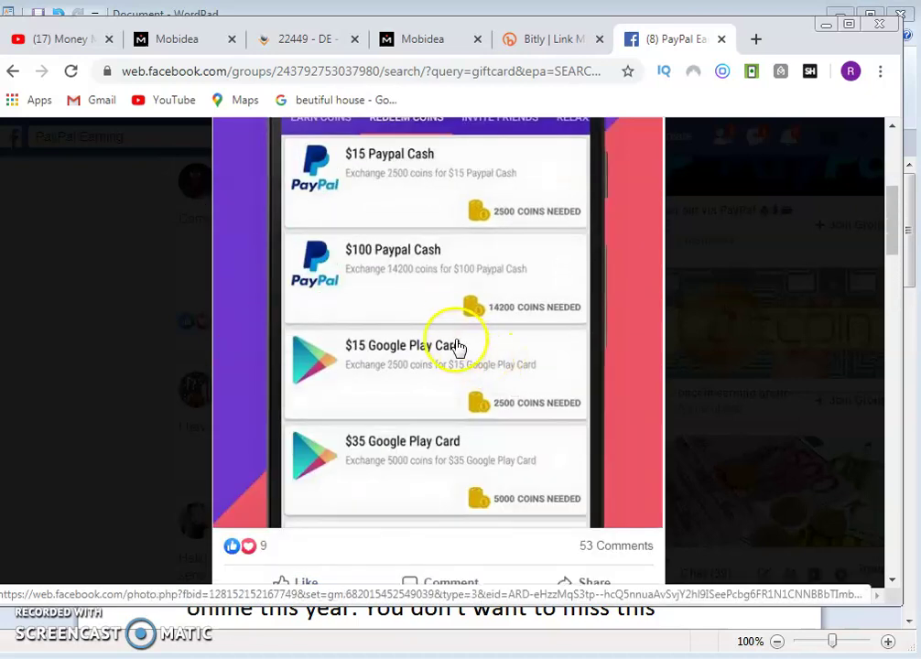
pyautogui.scroll(-3, 450, 334)
pyautogui.scroll(-2, 447, 335)
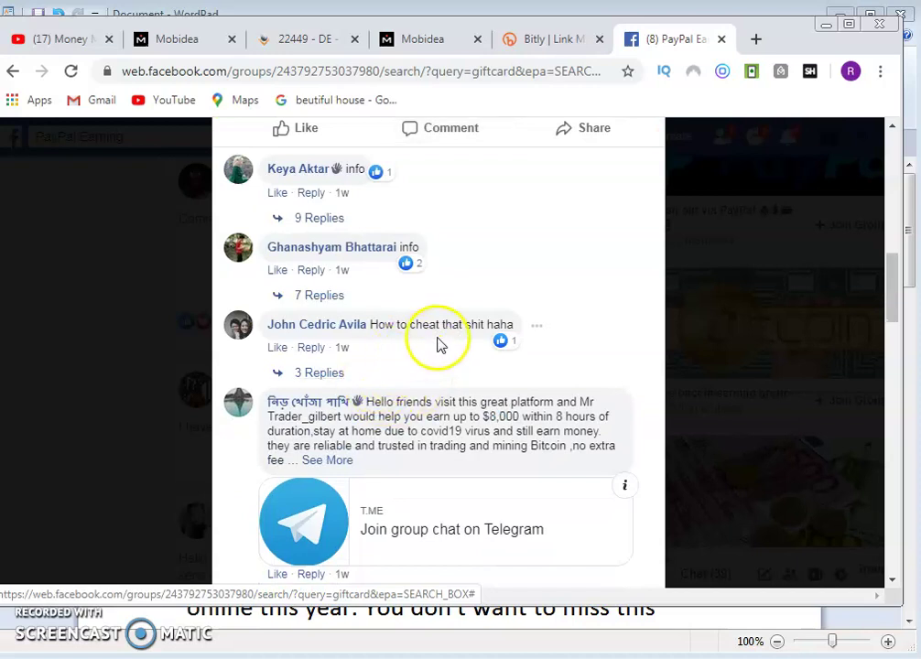
pyautogui.scroll(-3, 473, 348)
pyautogui.scroll(4, 473, 343)
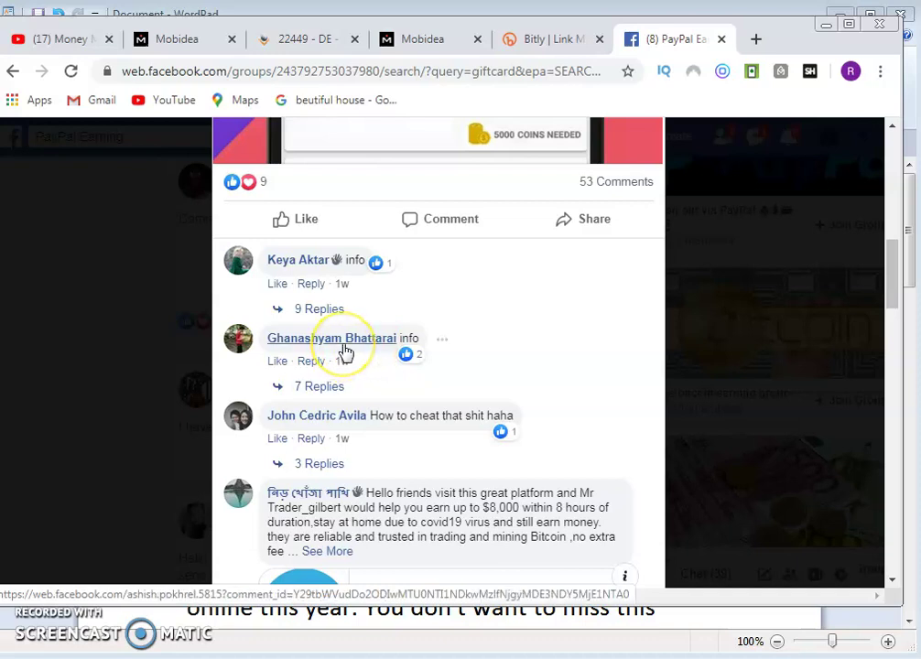
# Step: Send a friend request to the second commenter, who wrote "info", and open that person's profile in a new tab
pyautogui.moveTo(345, 353)
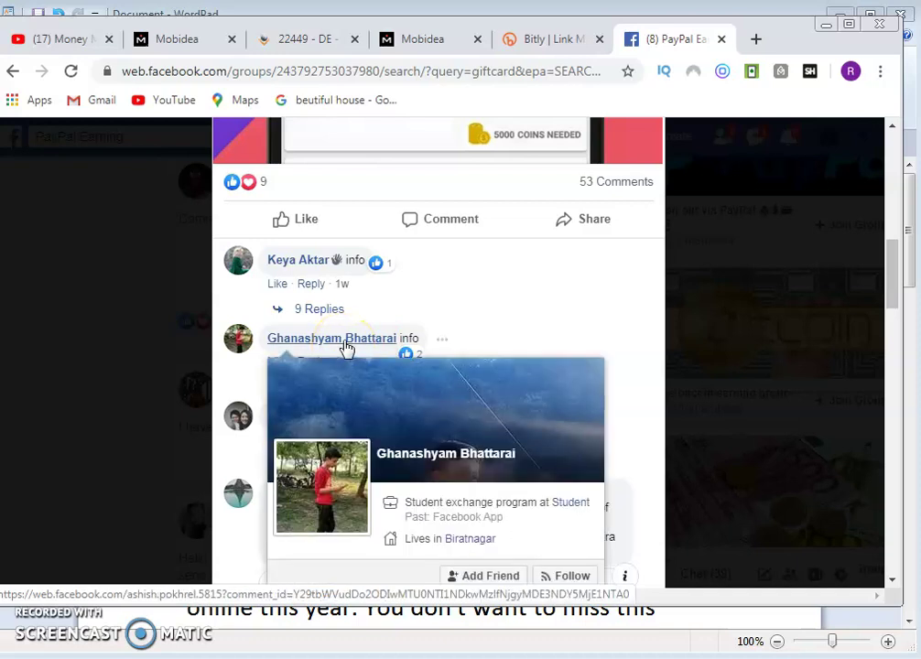
pyautogui.click(492, 577)
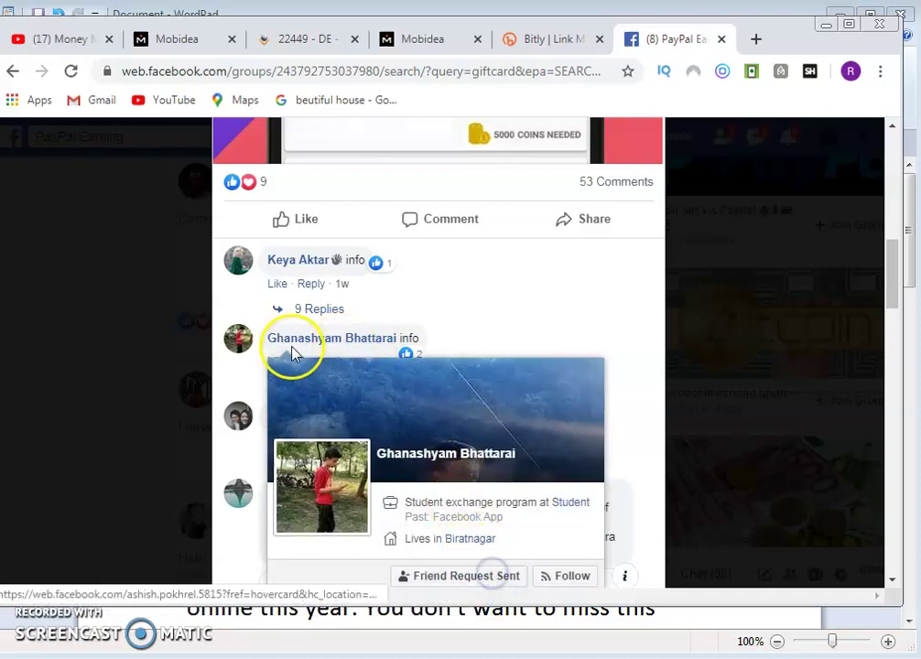
pyautogui.rightClick(332, 341)
pyautogui.click(355, 354)
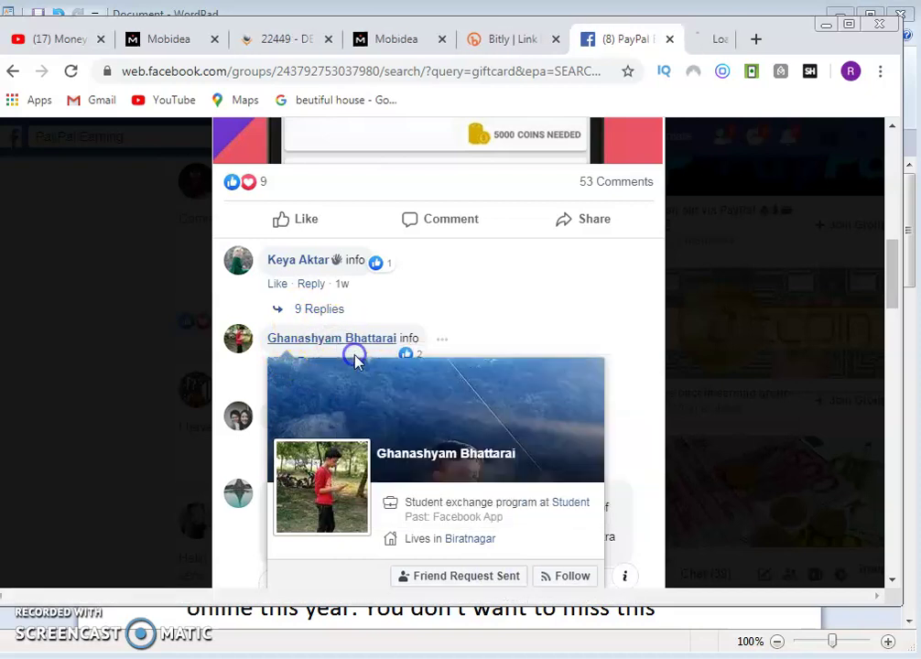
# Step: Open the profile of the commenter who wrote "How" below the Telegram group comment in another new tab
pyautogui.scroll(-4, 362, 473)
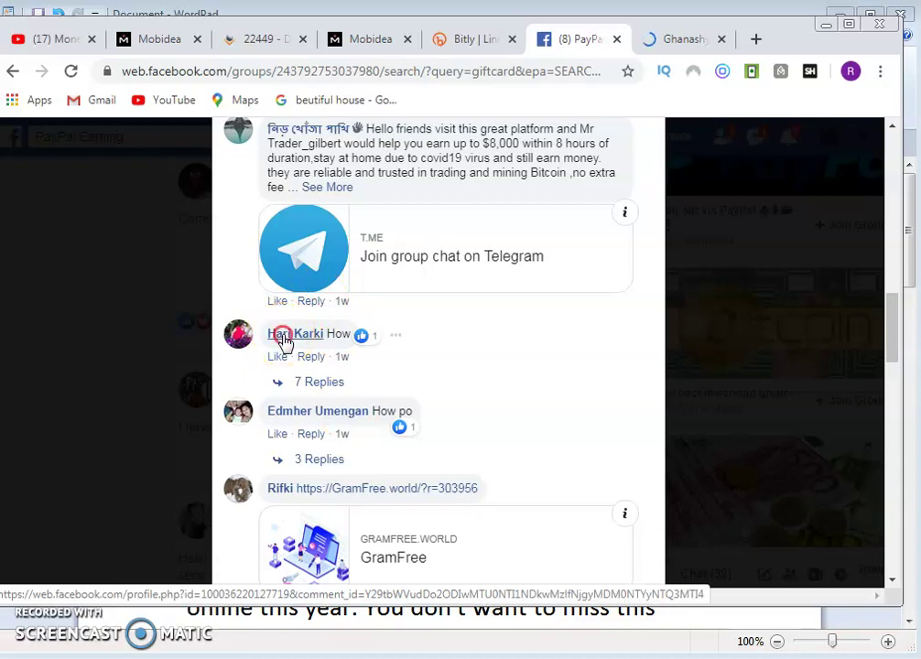
pyautogui.rightClick(302, 340)
pyautogui.click(340, 351)
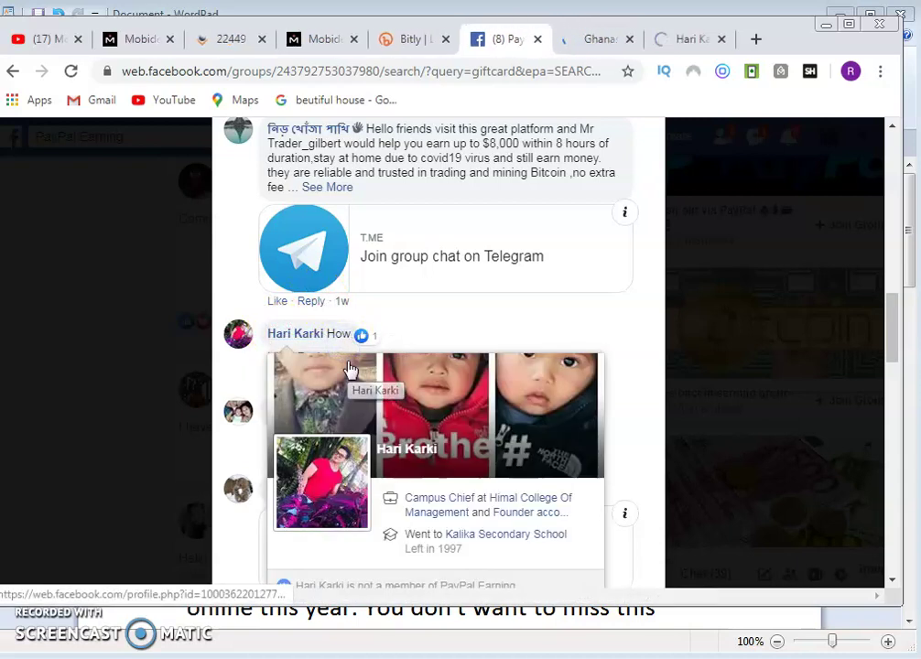
# Step: View both opened commenter profiles and examine their intro details and recent posts
pyautogui.click(589, 39)
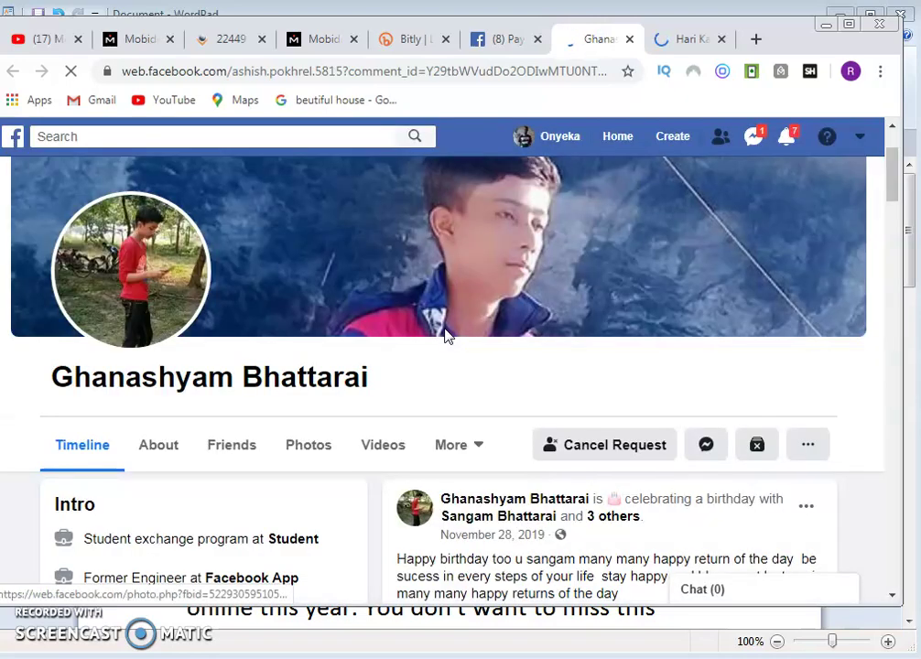
pyautogui.scroll(-5, 430, 343)
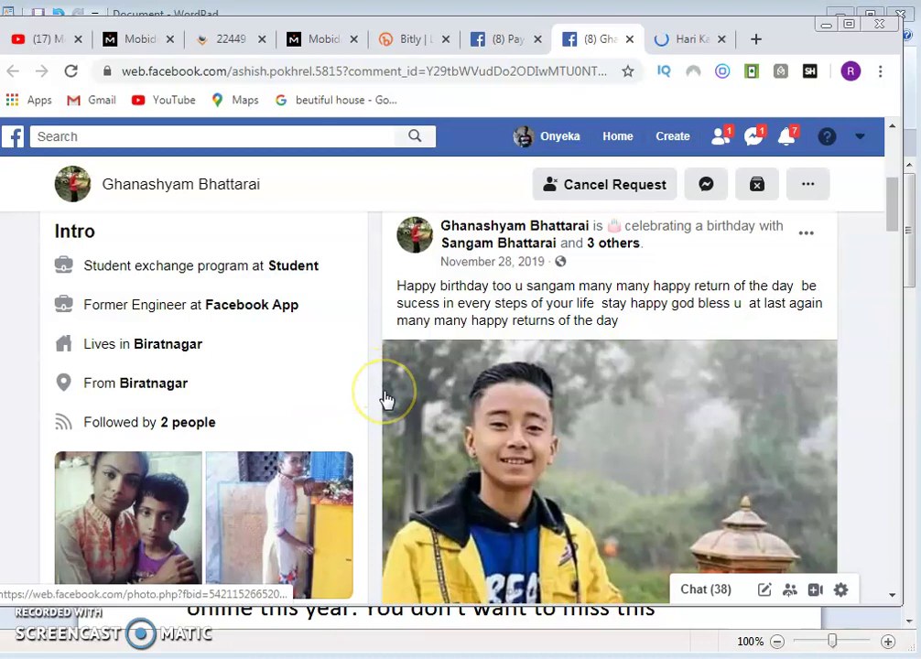
pyautogui.click(691, 38)
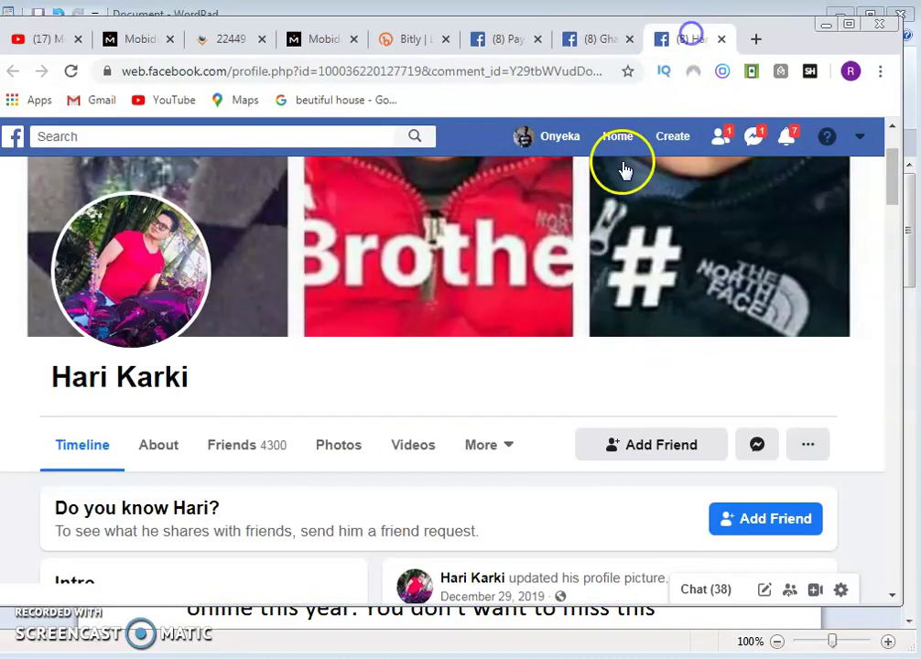
pyautogui.scroll(-2, 474, 366)
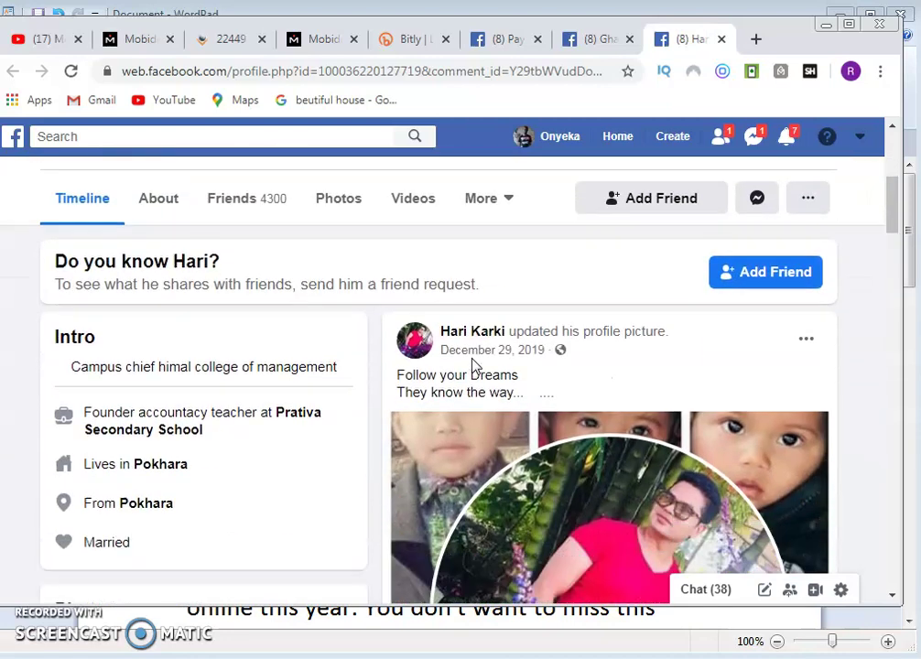
pyautogui.click(493, 405)
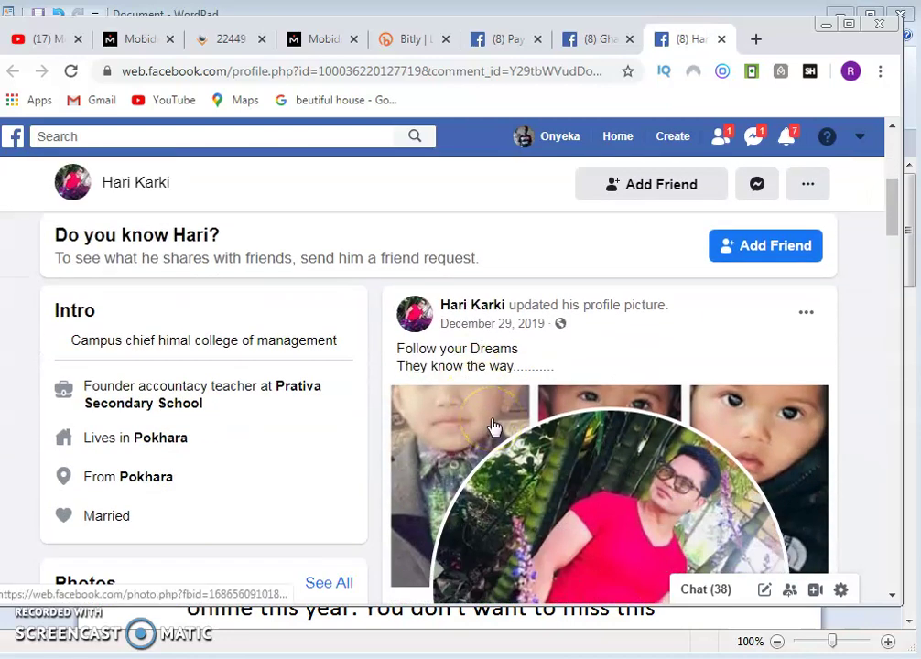